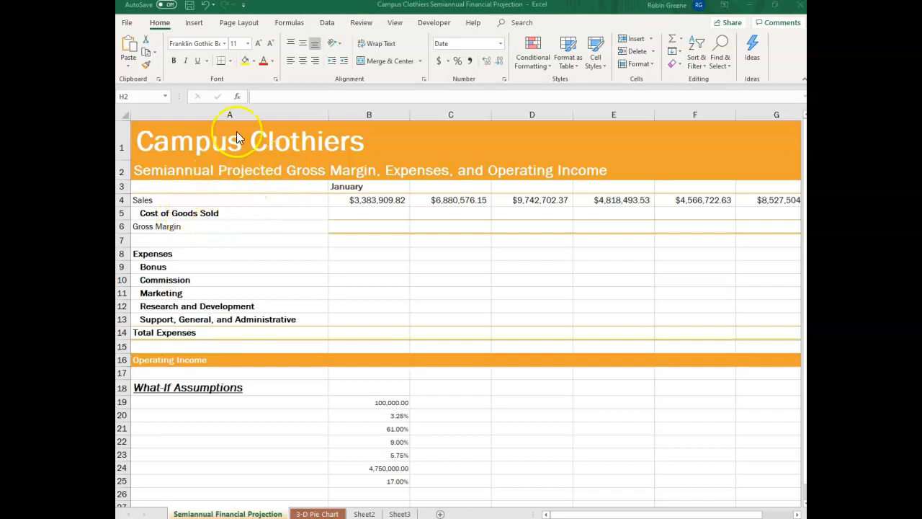
Copy the expense labels from Bonus through Support, General, and Administrative (A9:A13) to A19 under What-If Assumptions
{"action": "double_click", "coordinate": [200, 237]}
{"action": "left_click_drag", "start_coordinate": [194, 268], "coordinate": [198, 321]}
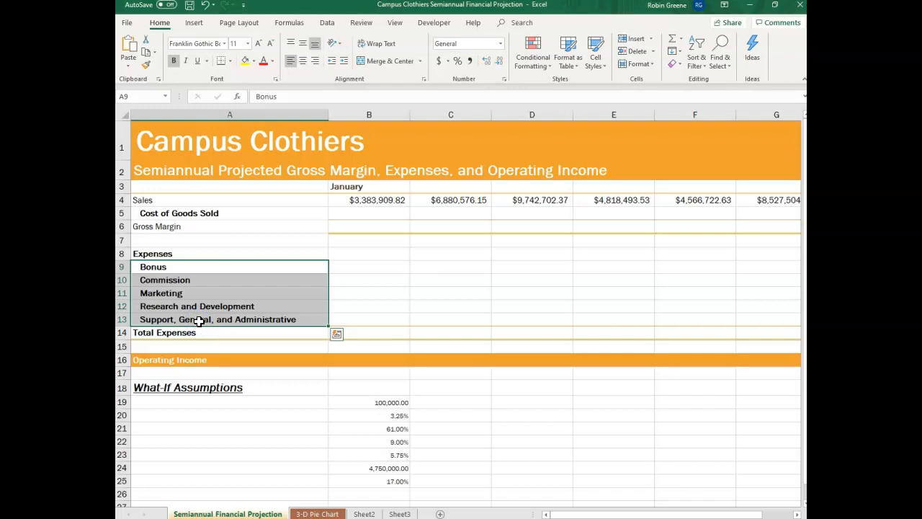
{"action": "left_click", "coordinate": [218, 269]}
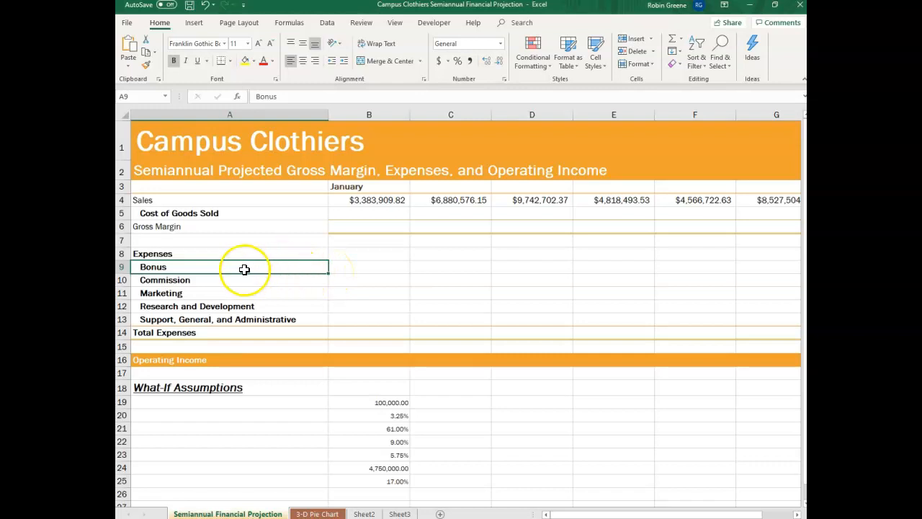
{"action": "left_click_drag", "start_coordinate": [219, 267], "coordinate": [224, 319]}
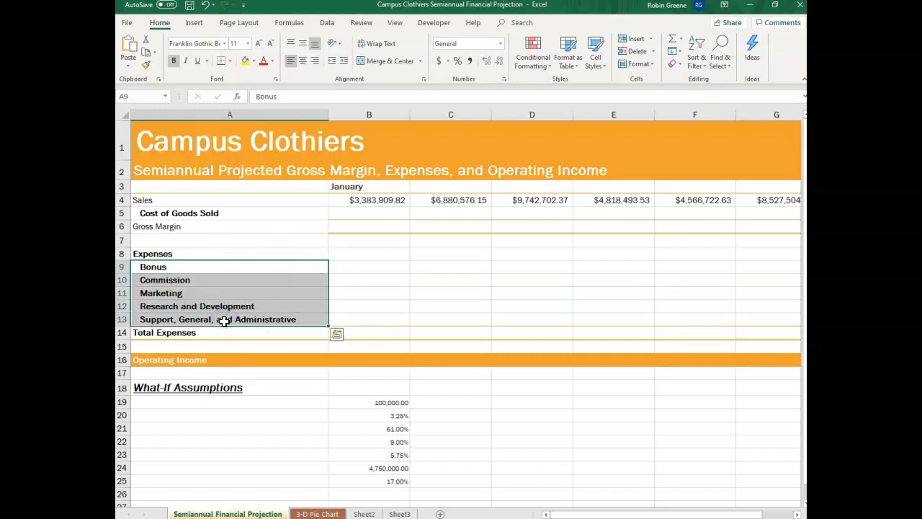
{"action": "key", "text": "ctrl+c"}
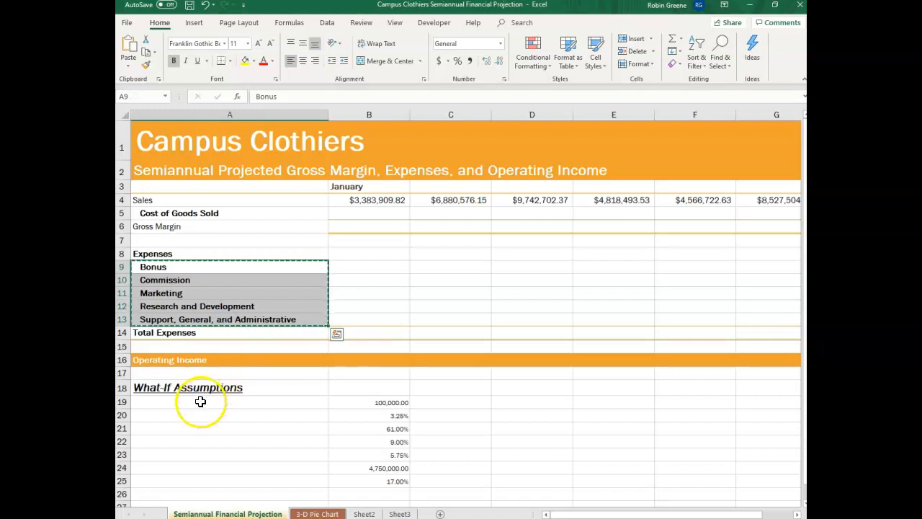
{"action": "left_click", "coordinate": [200, 402]}
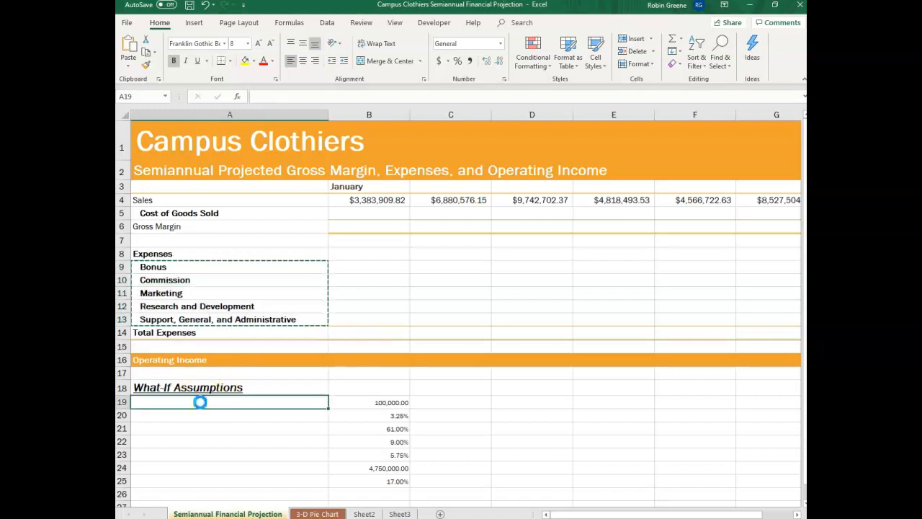
{"action": "key", "text": "ctrl+v"}
{"action": "scroll", "coordinate": [269, 441], "scroll_direction": "down", "scroll_amount": 1}
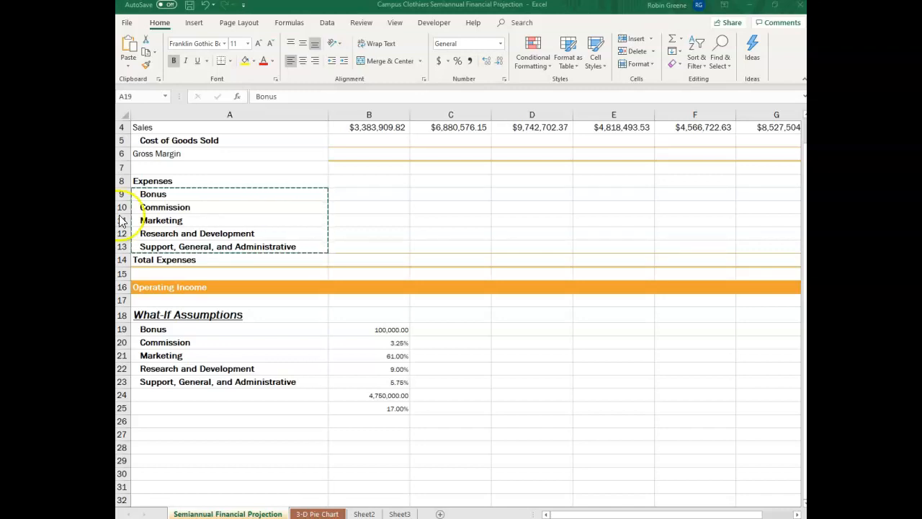
{"action": "key", "text": "ctrl+v"}
Move the Marketing, Research and Development, and Support, General, and Administrative assumption labels down one row to A22:A24
{"action": "left_click", "coordinate": [185, 355]}
{"action": "left_click_drag", "start_coordinate": [184, 357], "coordinate": [189, 383]}
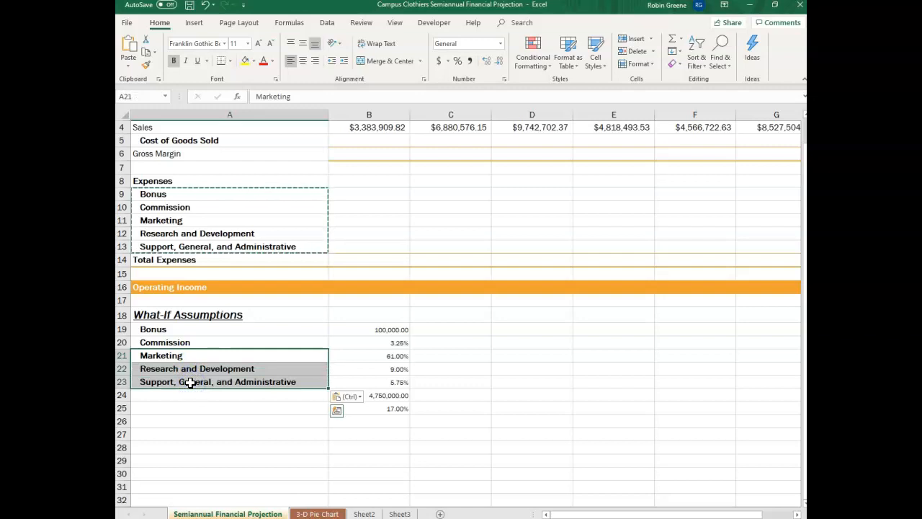
{"action": "left_click_drag", "start_coordinate": [212, 351], "coordinate": [212, 364]}
Enter Margin in the empty cell A21 and indent it to match the neighbouring assumption labels
{"action": "left_click", "coordinate": [204, 353]}
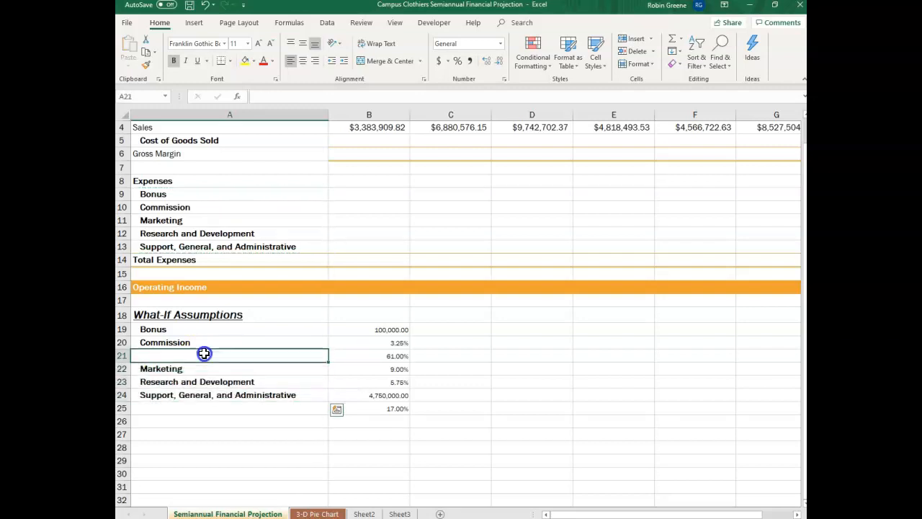
{"action": "type", "text": "M"}
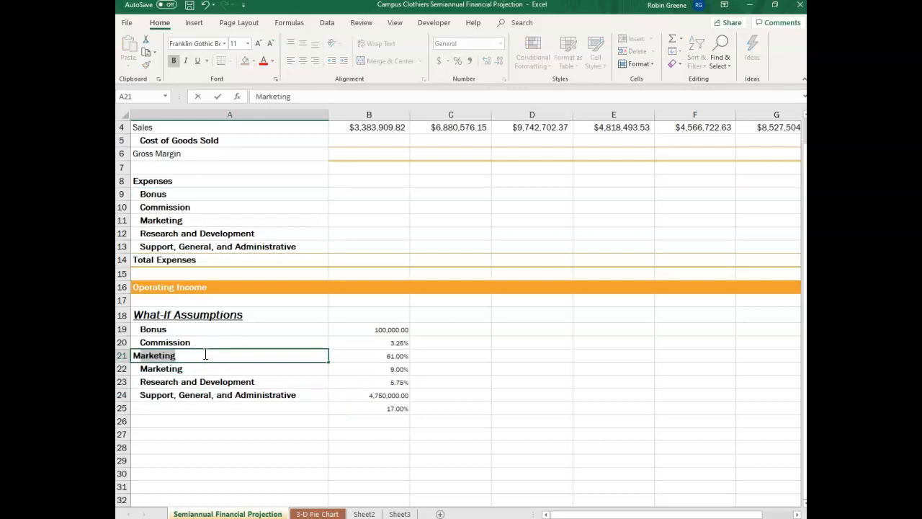
{"action": "type", "text": "argin"}
{"action": "key", "text": "Return"}
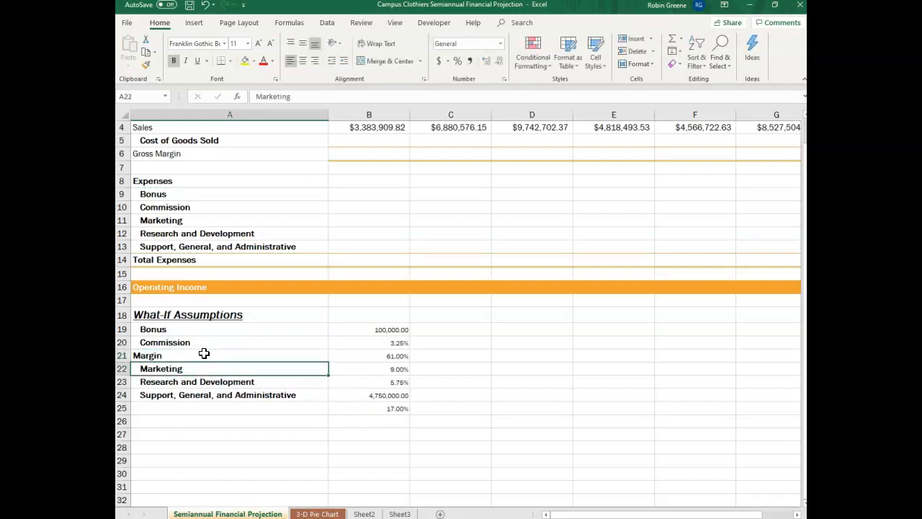
{"action": "scroll", "coordinate": [193, 355], "scroll_direction": "up", "scroll_amount": 1}
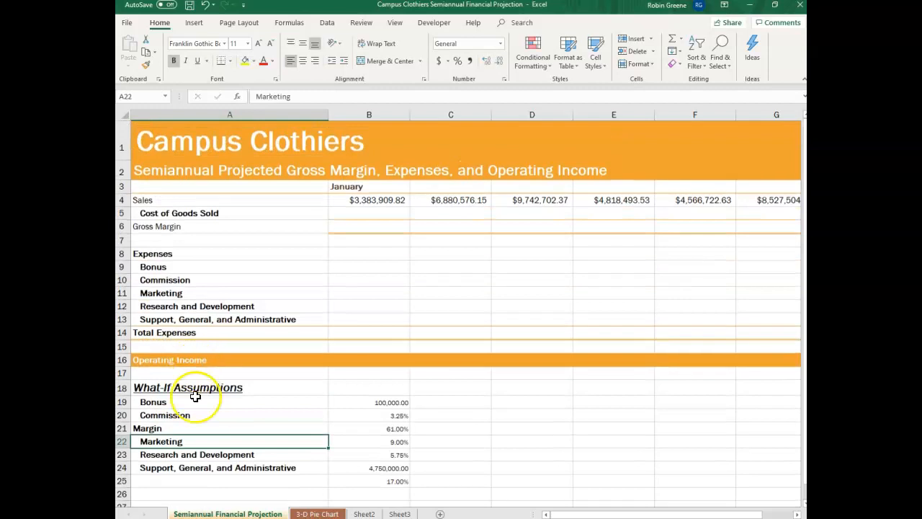
{"action": "left_click", "coordinate": [192, 429]}
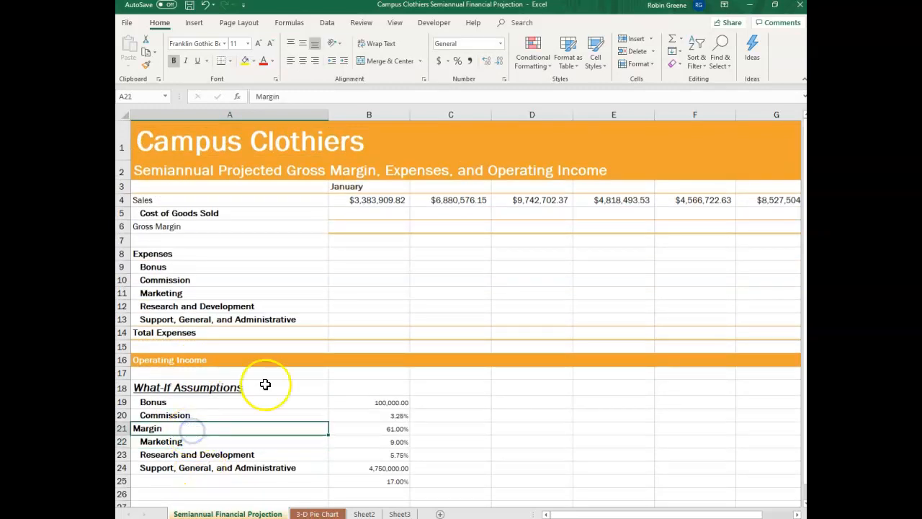
{"action": "left_click", "coordinate": [345, 67]}
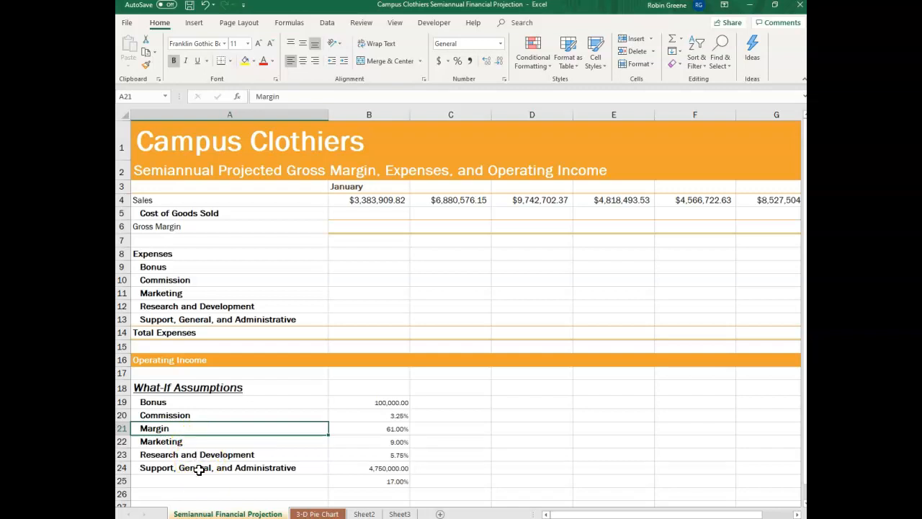
Move the Support, General, and Administrative assumption label down to A25 and enter "Reseve for Bonus" in A24
{"action": "left_click", "coordinate": [199, 470]}
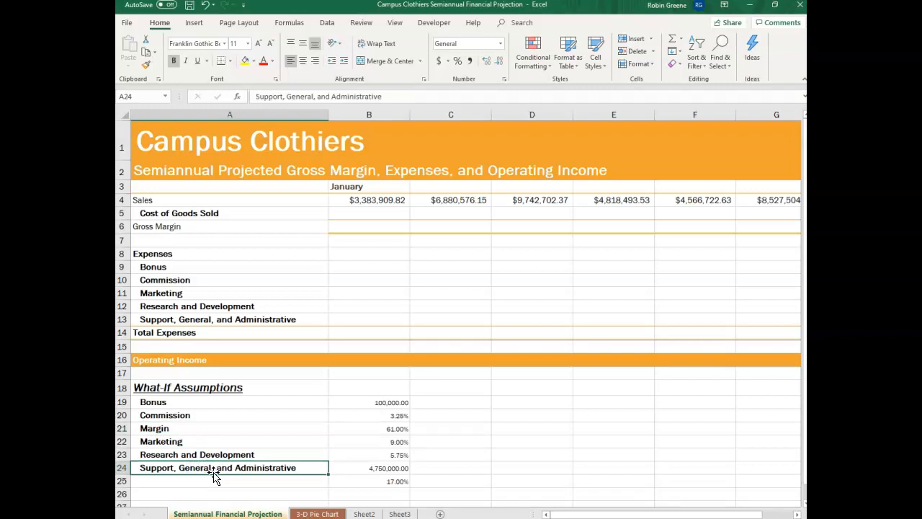
{"action": "left_click_drag", "start_coordinate": [215, 477], "coordinate": [217, 479]}
{"action": "left_click", "coordinate": [202, 469]}
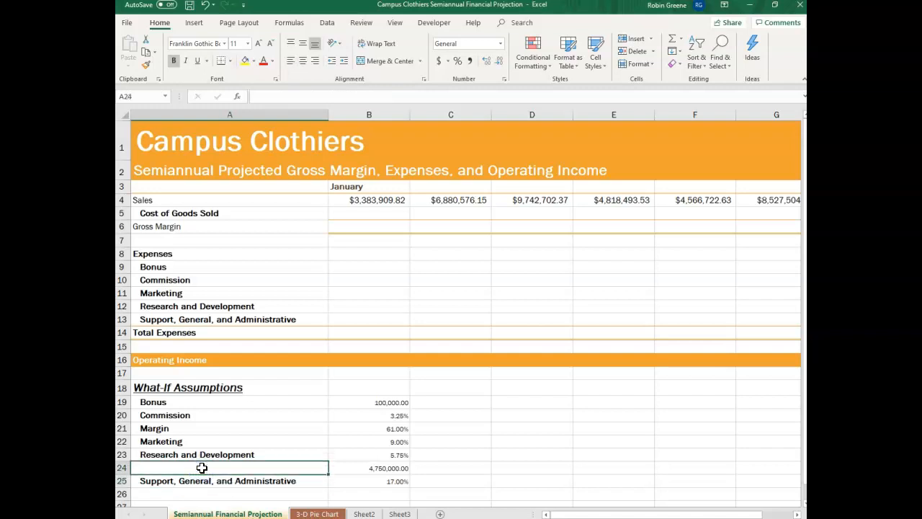
{"action": "type", "text": "R"}
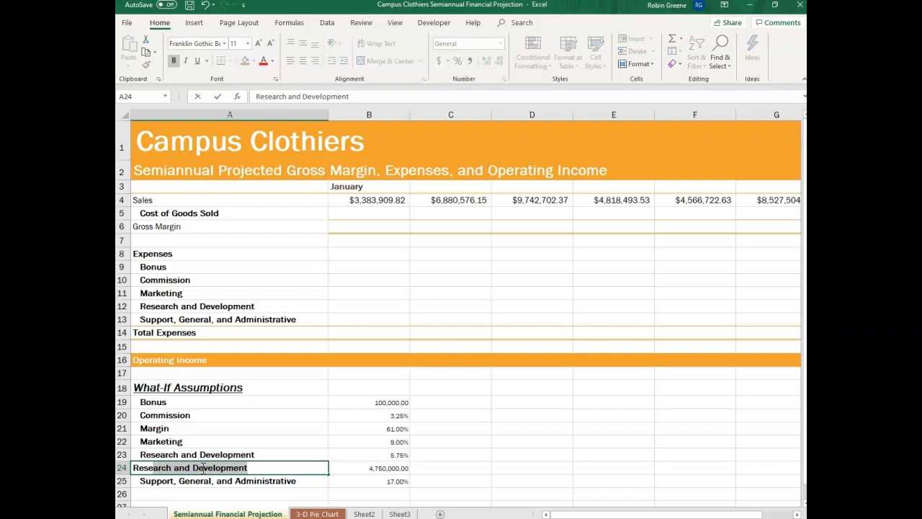
{"action": "type", "text": "eseve for Bon"}
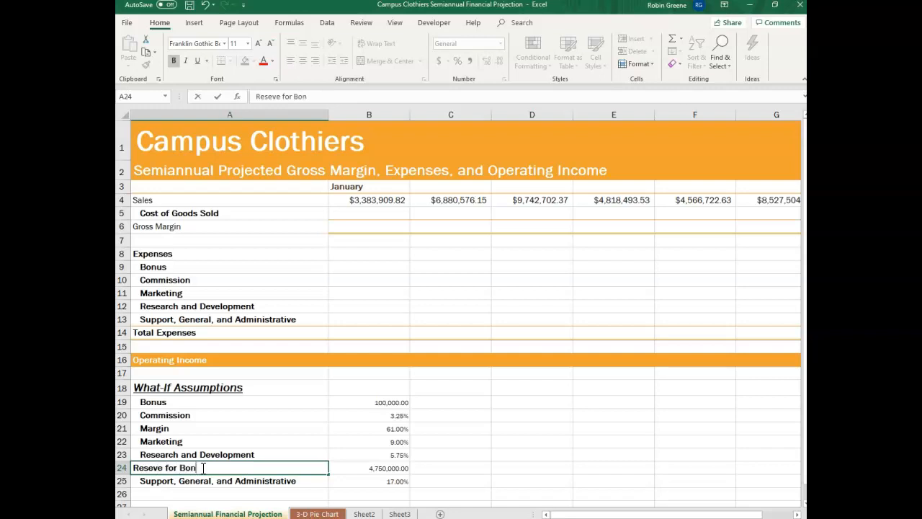
{"action": "type", "text": "us"}
{"action": "key", "text": "Return"}
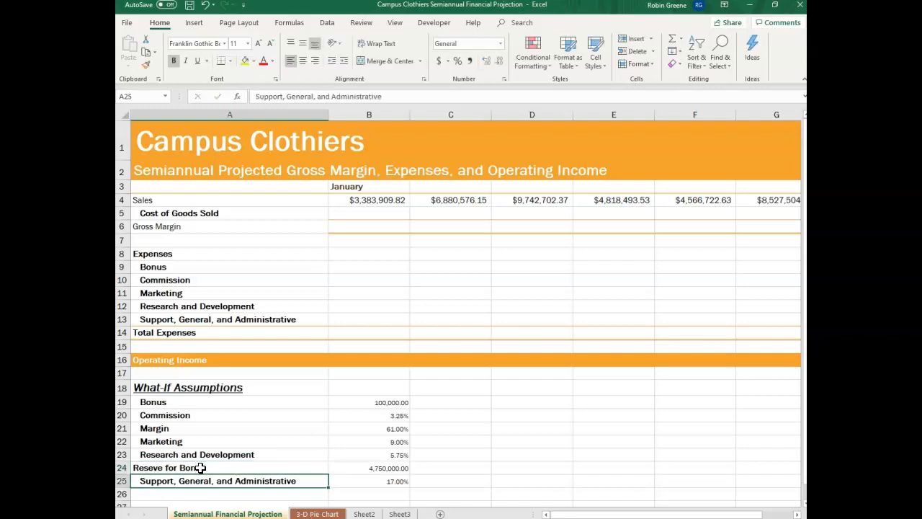
Indent the label in A24 to match the others and correct its spelling to "Reserve for Bonus"
{"action": "left_click", "coordinate": [200, 468]}
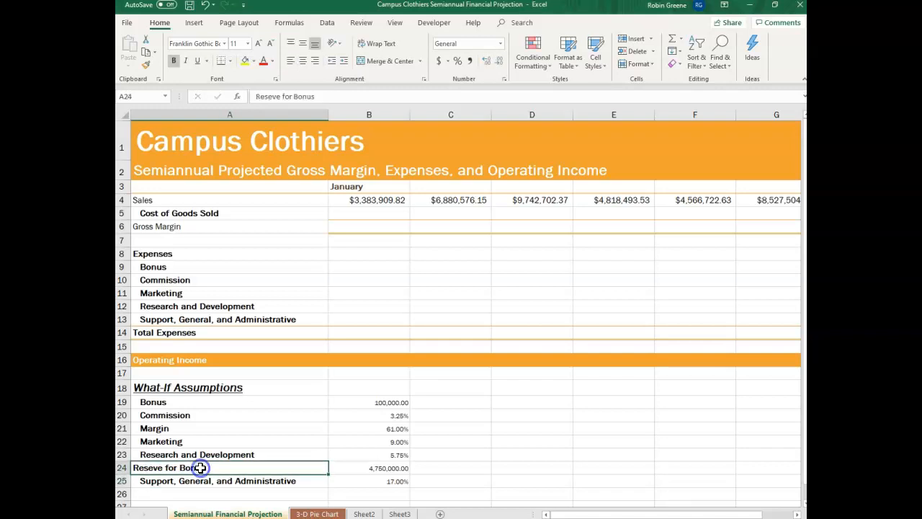
{"action": "left_click", "coordinate": [344, 64]}
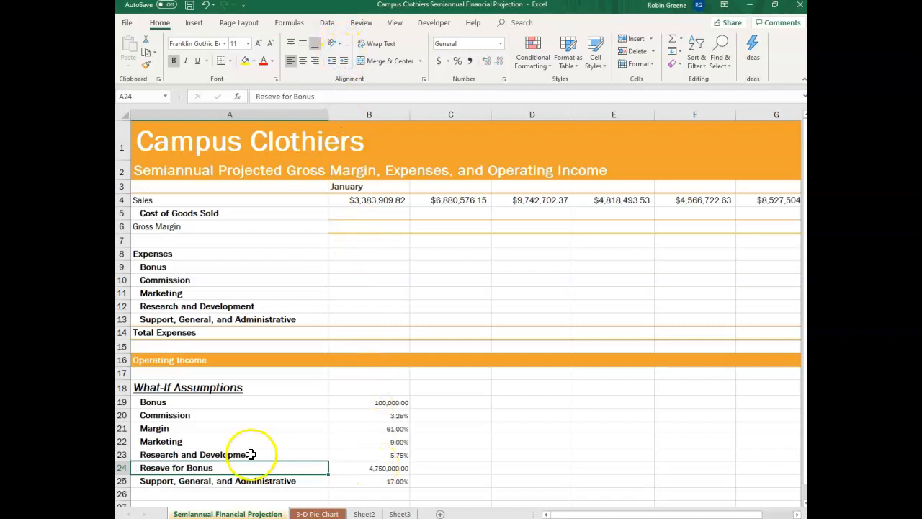
{"action": "double_click", "coordinate": [161, 469]}
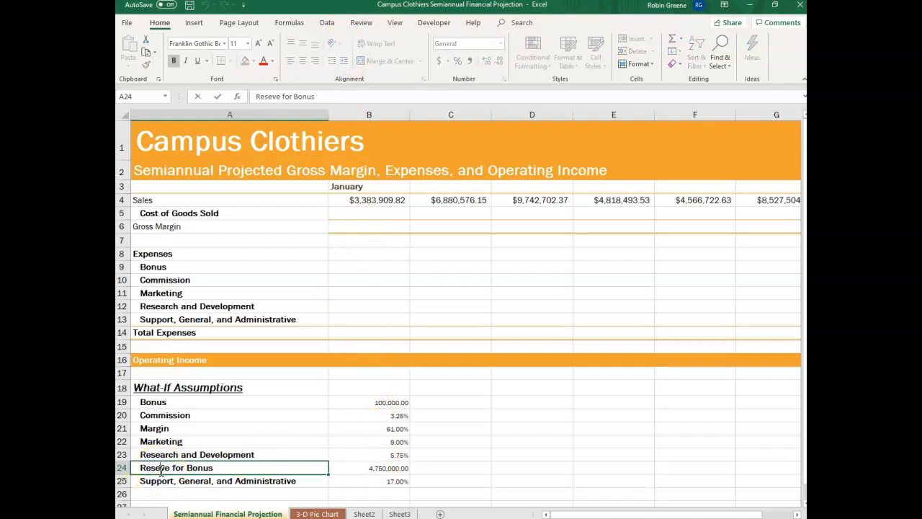
{"action": "type", "text": "r"}
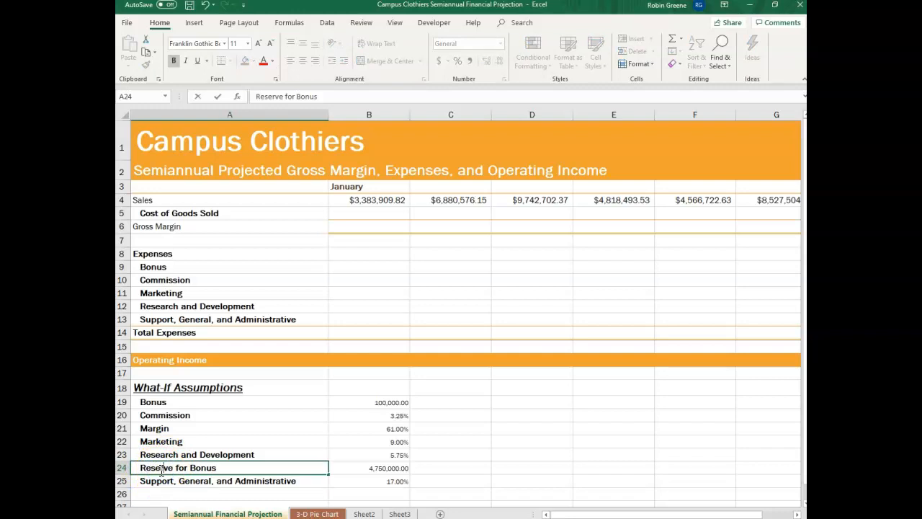
{"action": "left_click", "coordinate": [263, 470]}
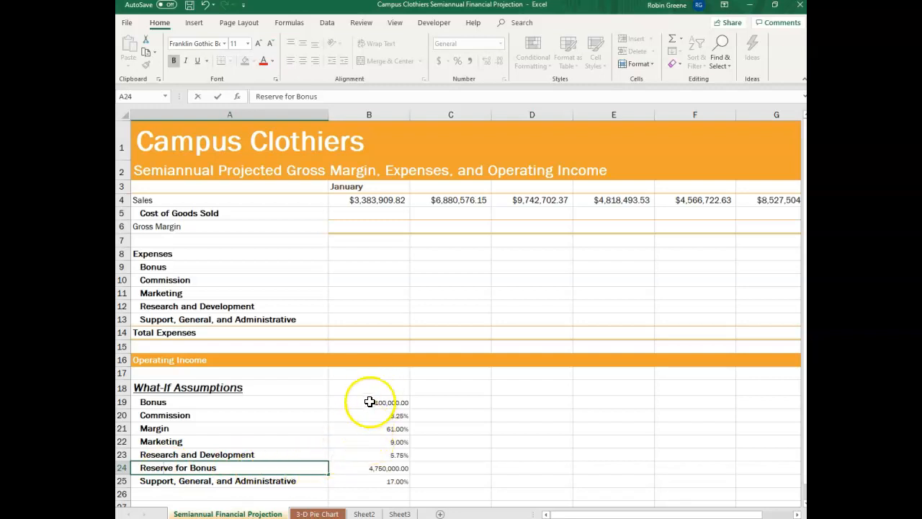
{"action": "left_click", "coordinate": [376, 318]}
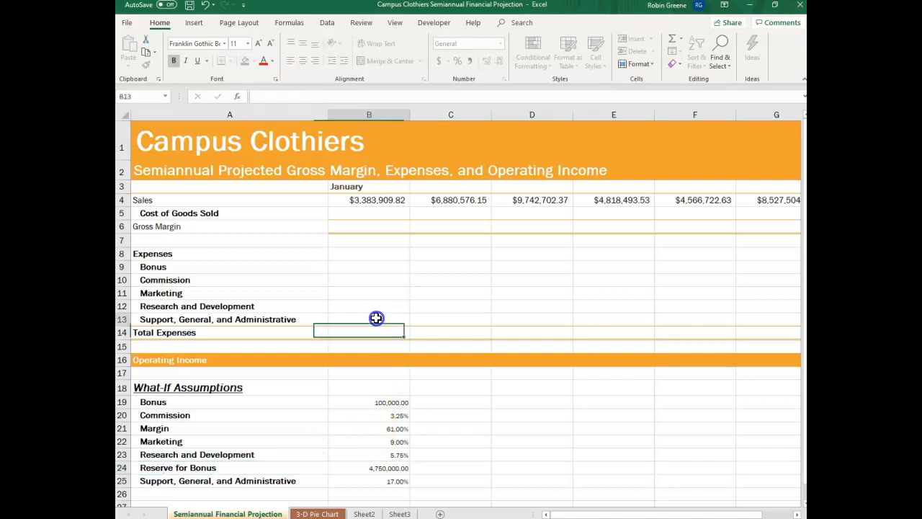
Examine the worksheet's formulas and unformatted values, and return to the normal cell display
{"action": "key", "text": "ctrl+grave"}
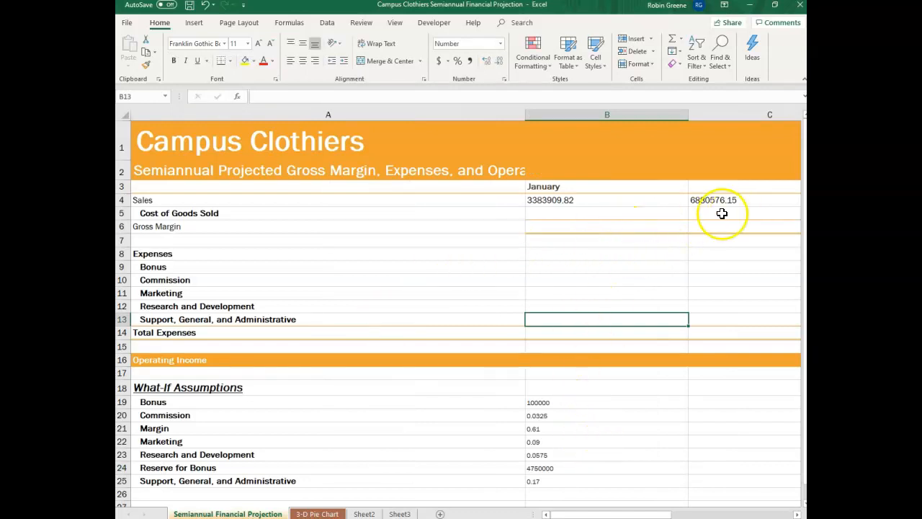
{"action": "key", "text": "ctrl+grave"}
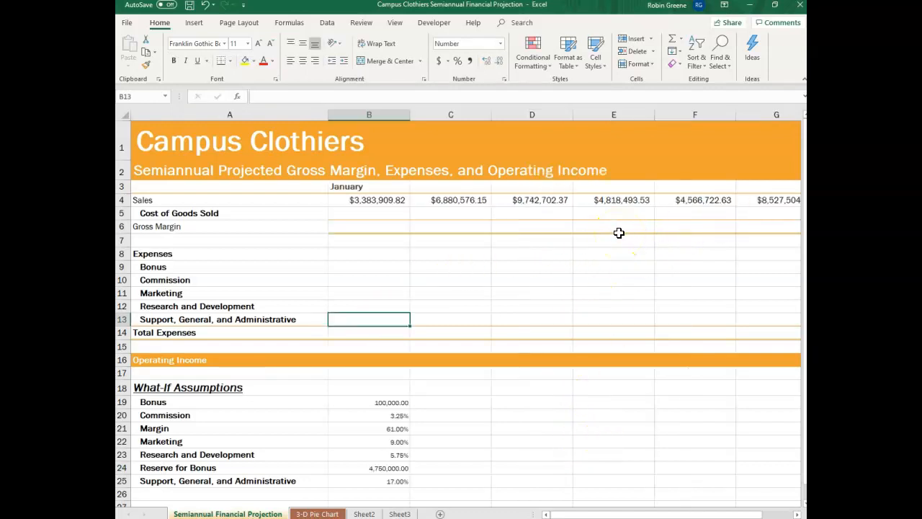
Rotate the January heading in B3 diagonally upward through its cell alignment format, keeping General horizontal and Bottom vertical alignment
{"action": "left_click", "coordinate": [379, 187]}
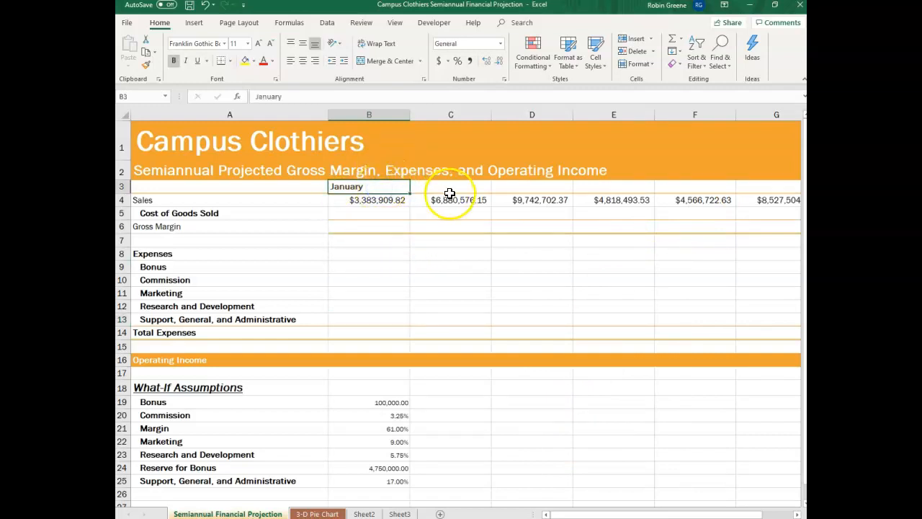
{"action": "right_click", "coordinate": [376, 191]}
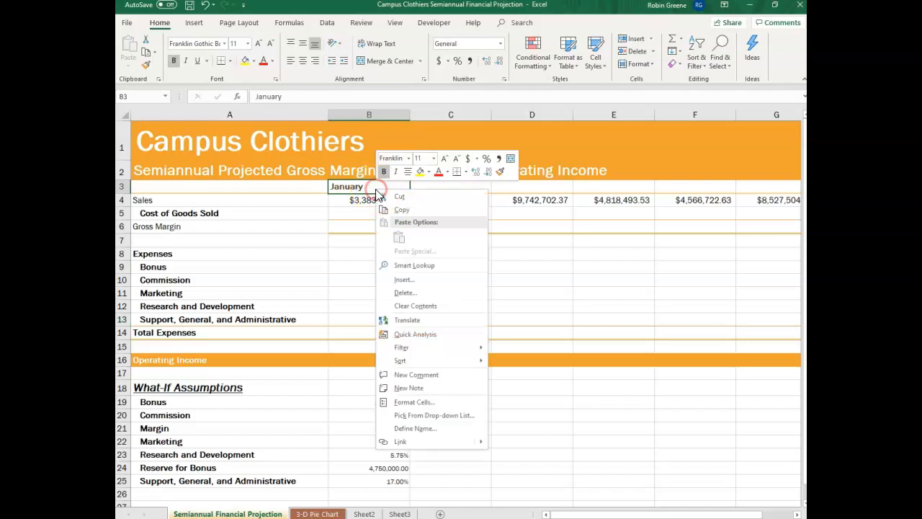
{"action": "mouse_move", "coordinate": [417, 364]}
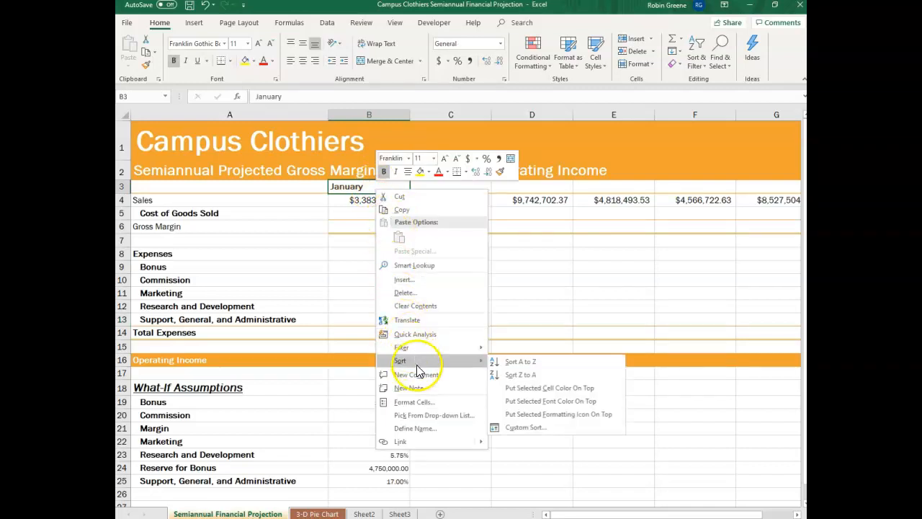
{"action": "left_click", "coordinate": [420, 401]}
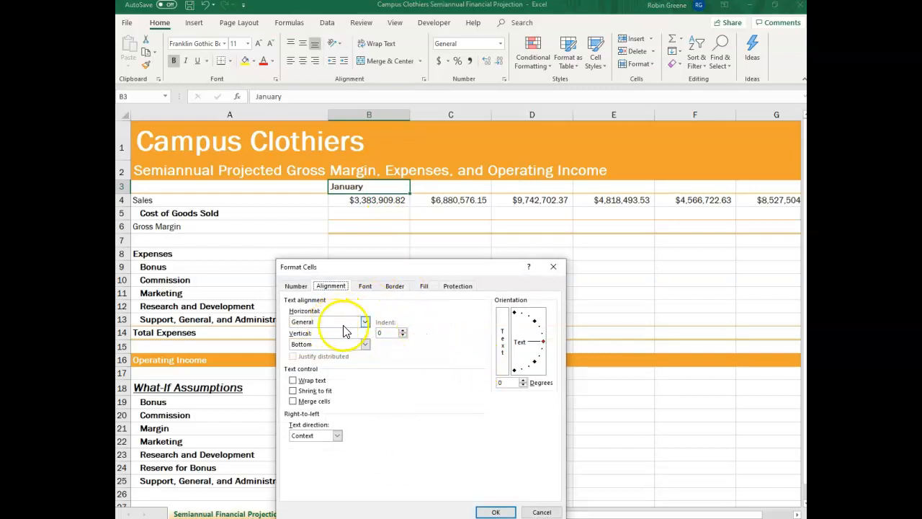
{"action": "left_click", "coordinate": [365, 321]}
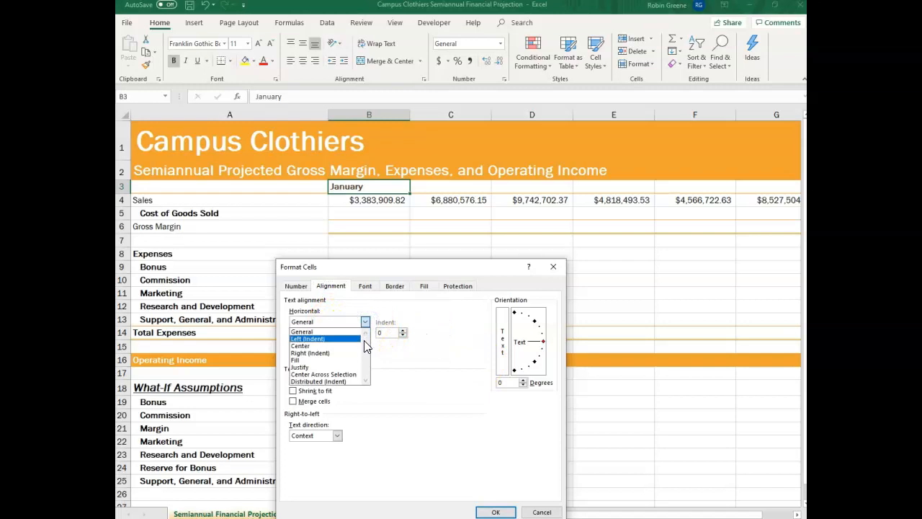
{"action": "left_click", "coordinate": [389, 370]}
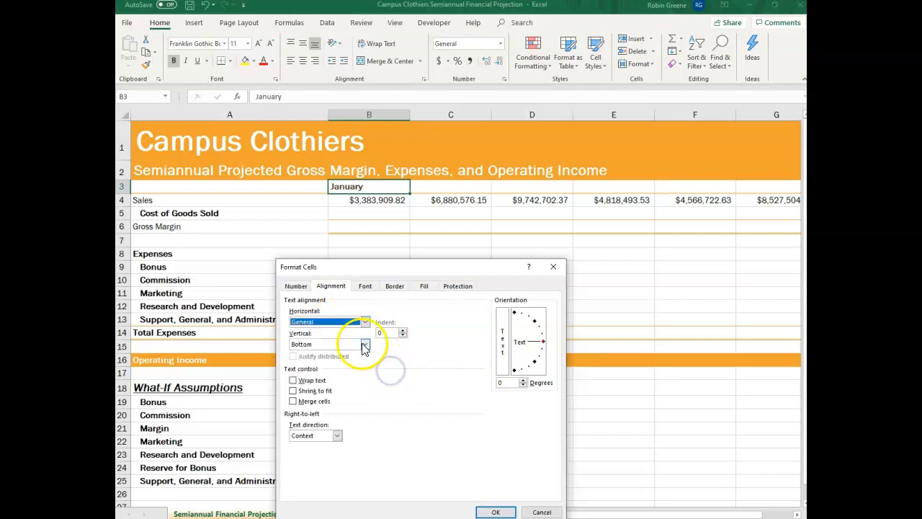
{"action": "left_click", "coordinate": [365, 344]}
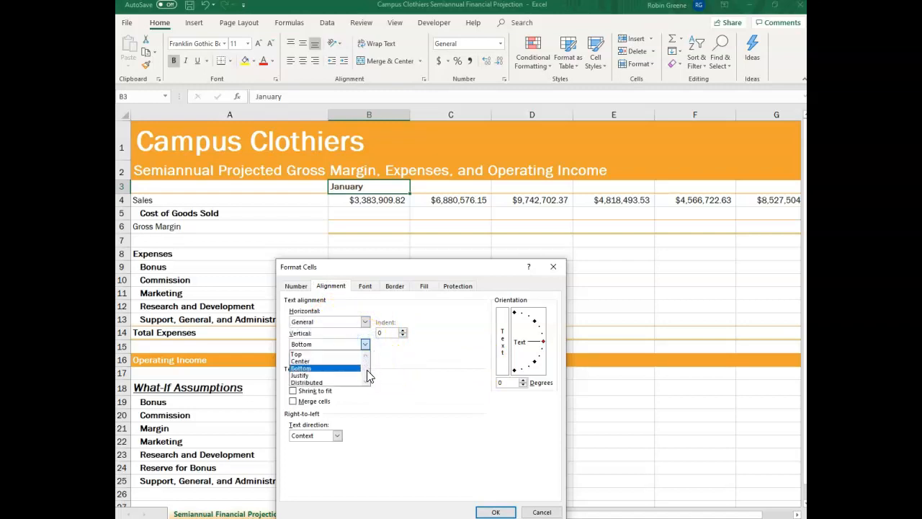
{"action": "left_click", "coordinate": [409, 397]}
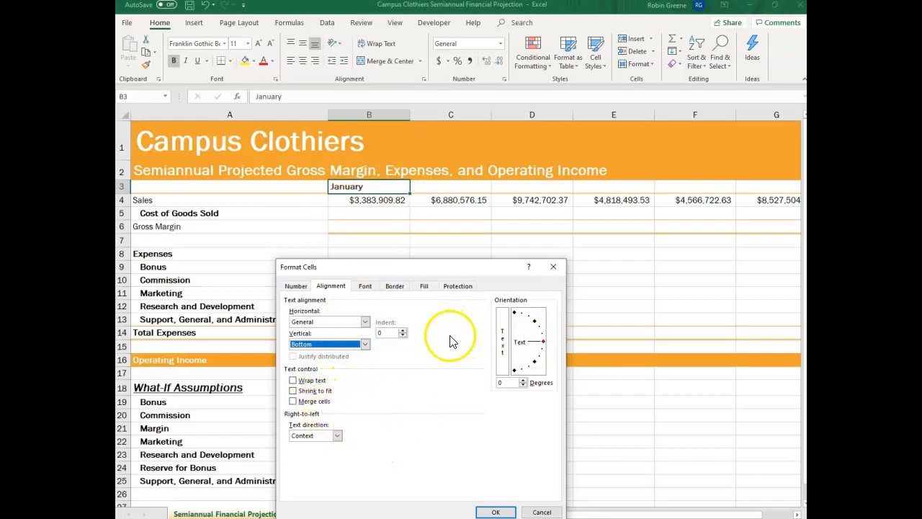
{"action": "left_click_drag", "start_coordinate": [544, 341], "coordinate": [536, 325]}
{"action": "left_click", "coordinate": [497, 513]}
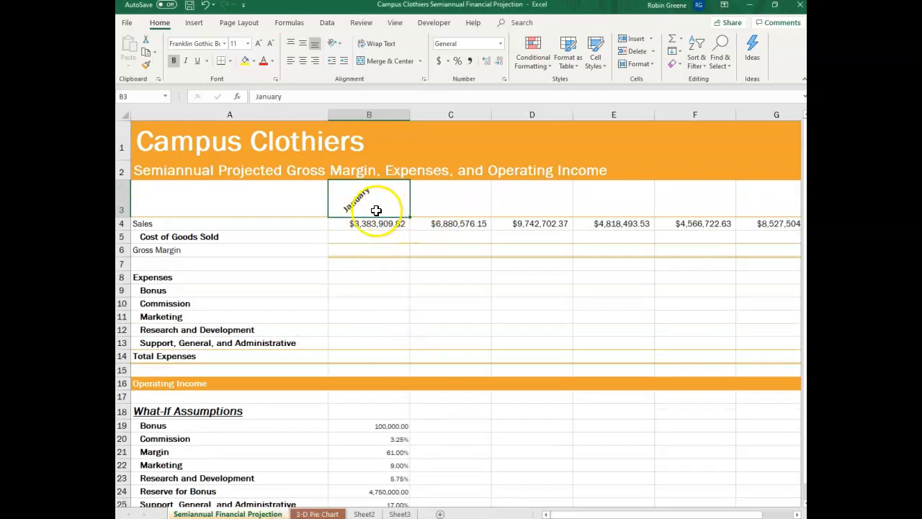
Fill the rotated January heading across row 3 through June in G3, and enter "Total" in H3
{"action": "left_click", "coordinate": [206, 290]}
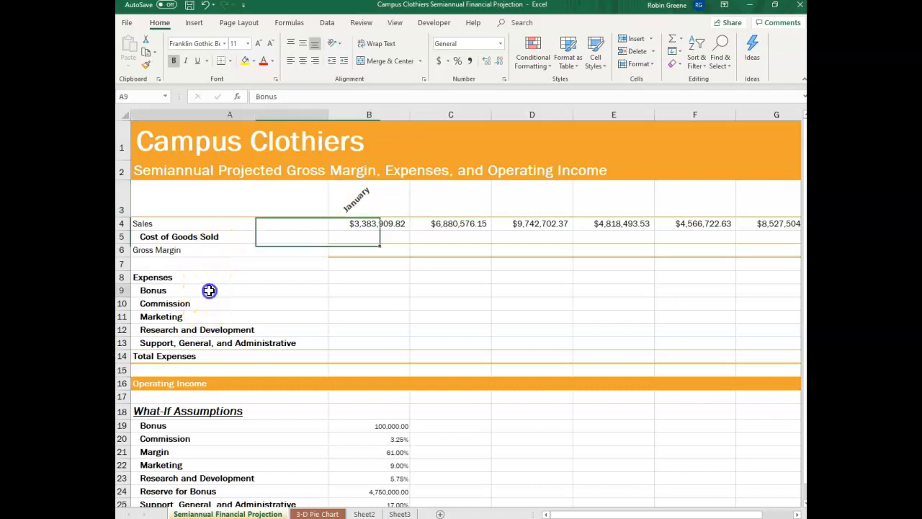
{"action": "left_click", "coordinate": [368, 202]}
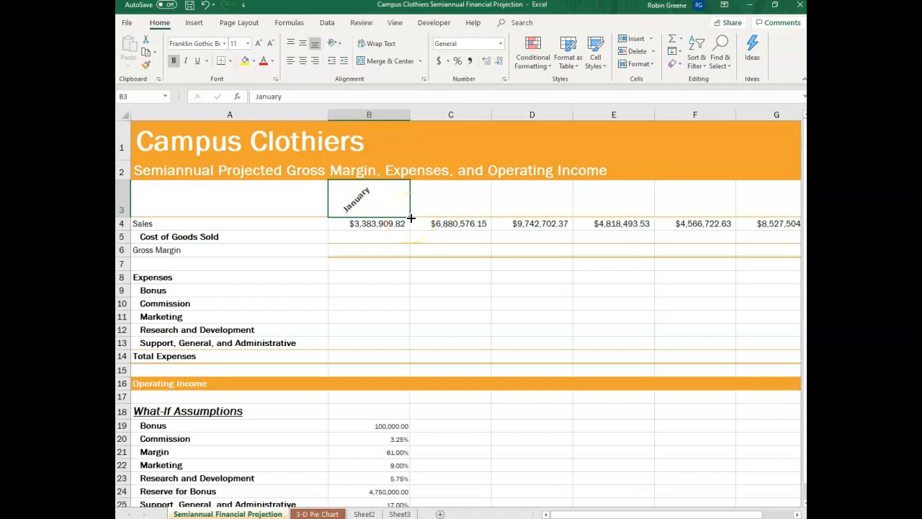
{"action": "left_click_drag", "start_coordinate": [411, 217], "coordinate": [616, 199]}
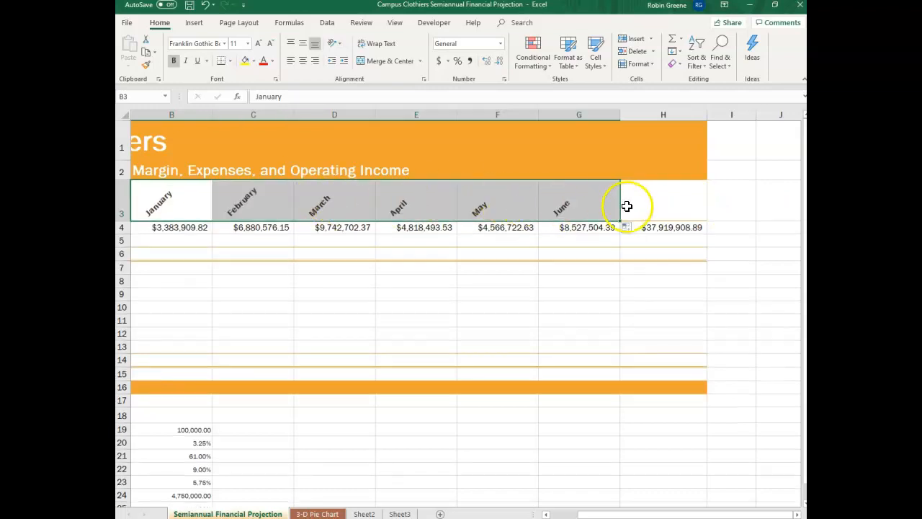
{"action": "left_click", "coordinate": [644, 206]}
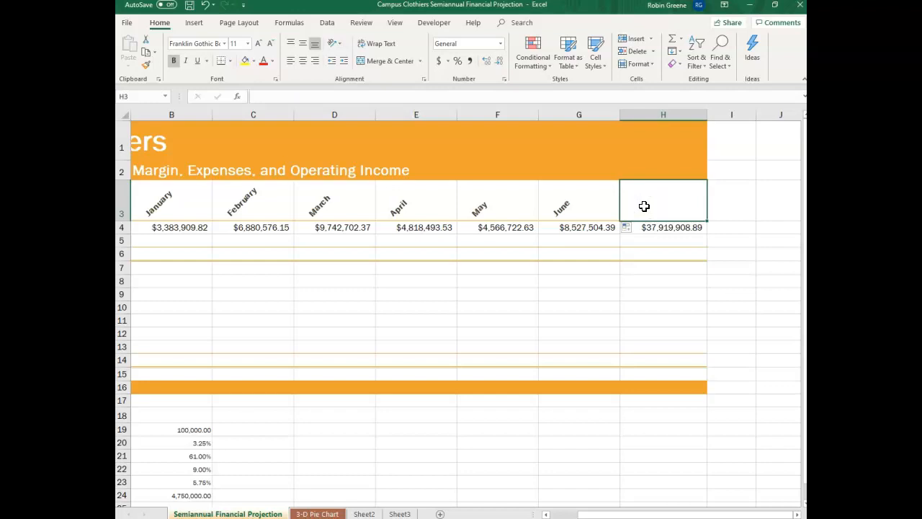
{"action": "type", "text": "Total"}
{"action": "key", "text": "Return"}
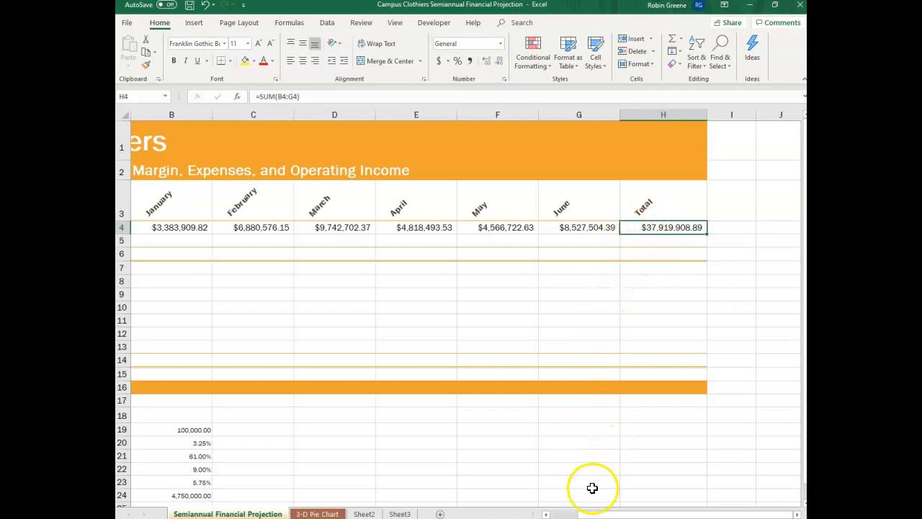
{"action": "left_click_drag", "start_coordinate": [598, 514], "coordinate": [555, 513]}
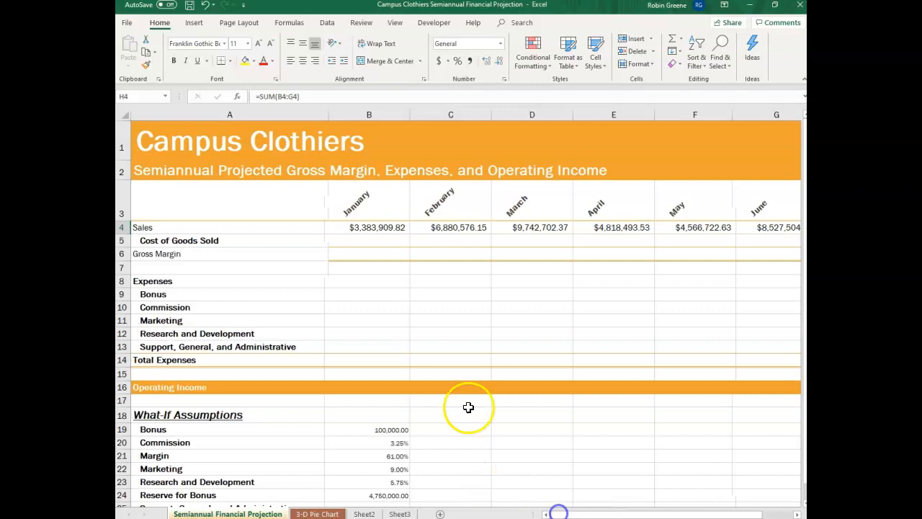
{"action": "left_click", "coordinate": [376, 253]}
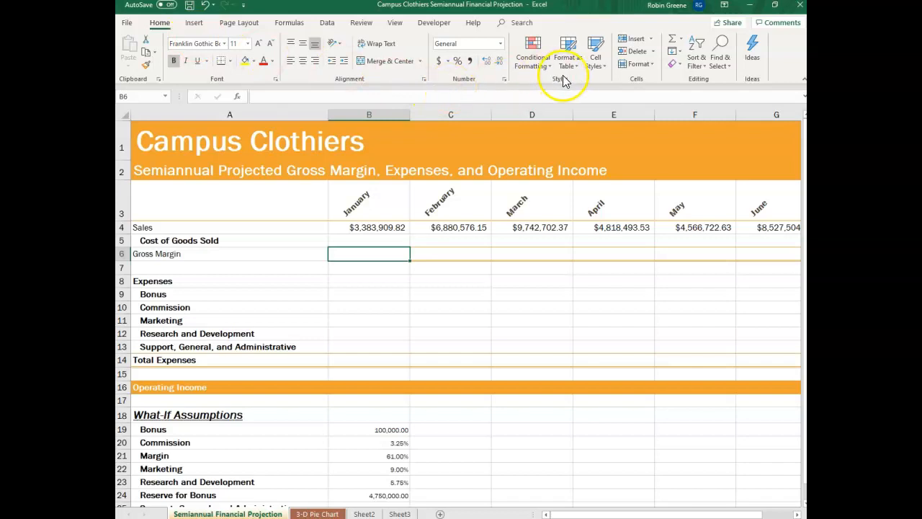
{"action": "left_click", "coordinate": [598, 64]}
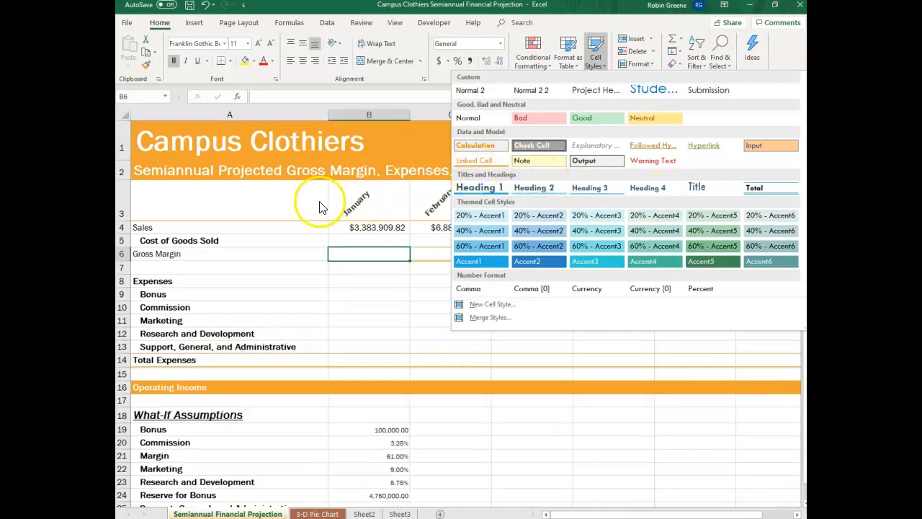
{"action": "left_click", "coordinate": [291, 200]}
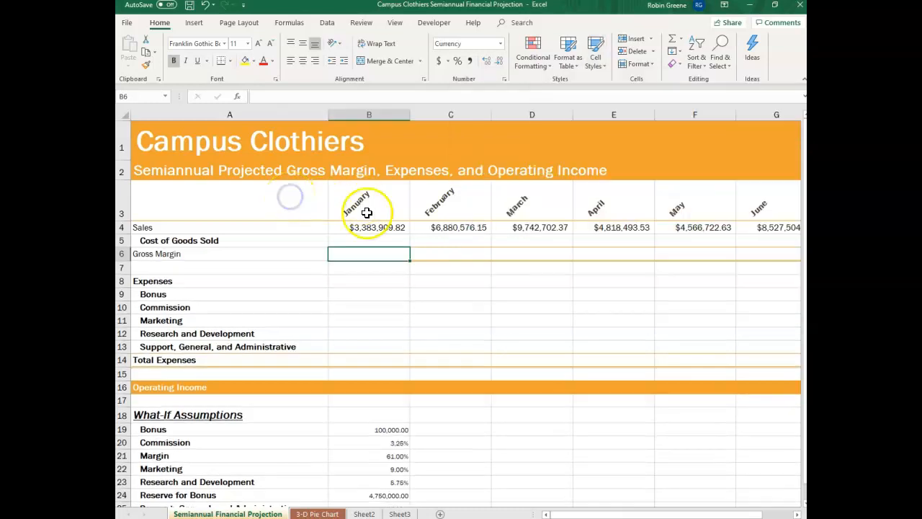
{"action": "left_click", "coordinate": [240, 23]}
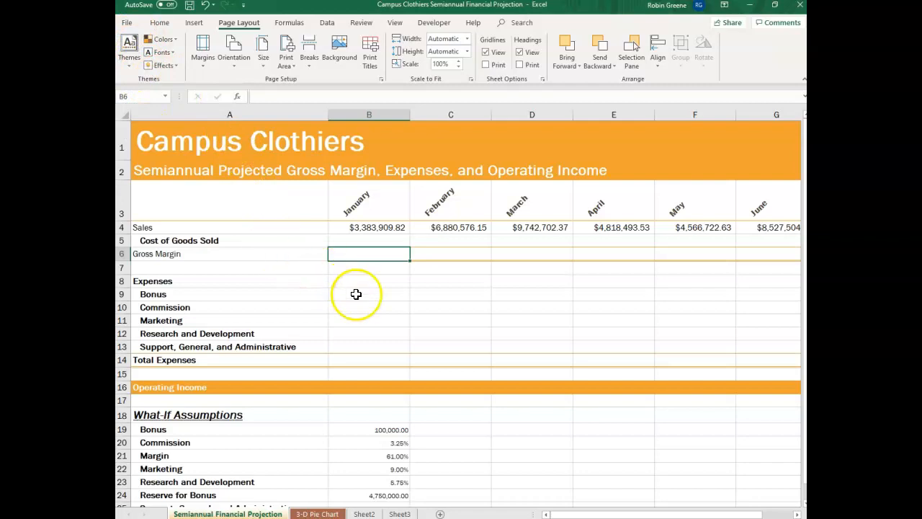
{"action": "left_click", "coordinate": [382, 291]}
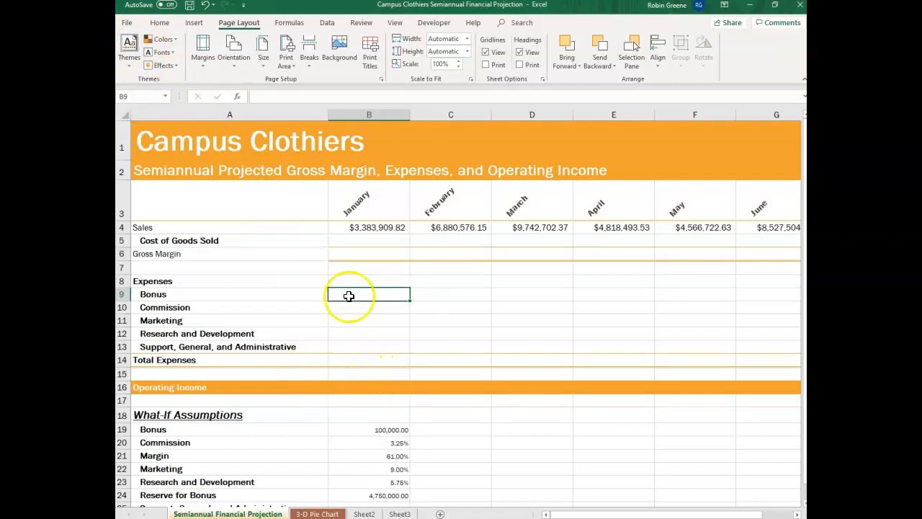
{"action": "left_click", "coordinate": [370, 241]}
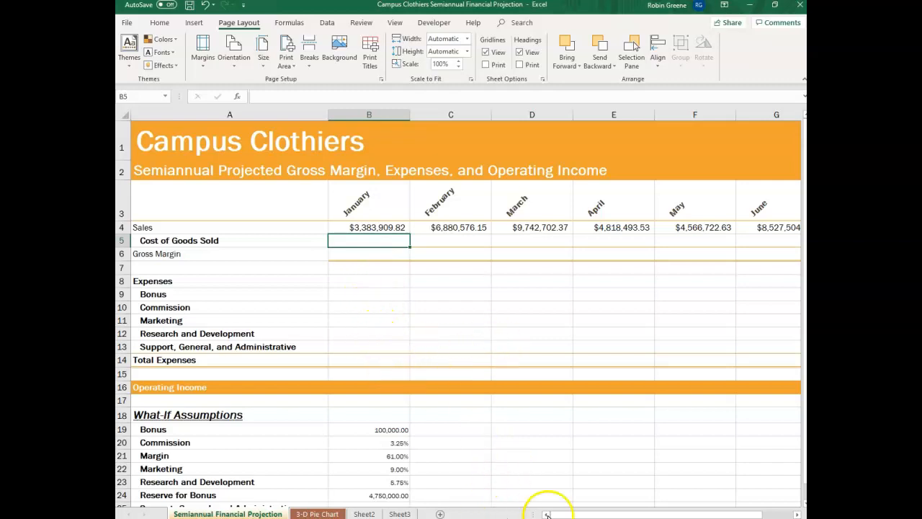
Clear H4, re-enter the sales total with AutoSum over B4:G4, and copy the formula down through H6
{"action": "left_click_drag", "start_coordinate": [576, 515], "coordinate": [631, 515]}
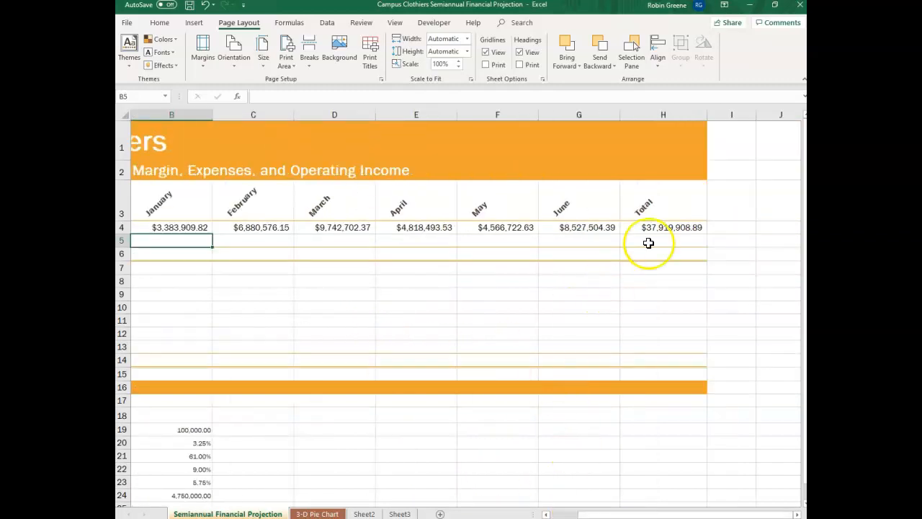
{"action": "left_click", "coordinate": [670, 227]}
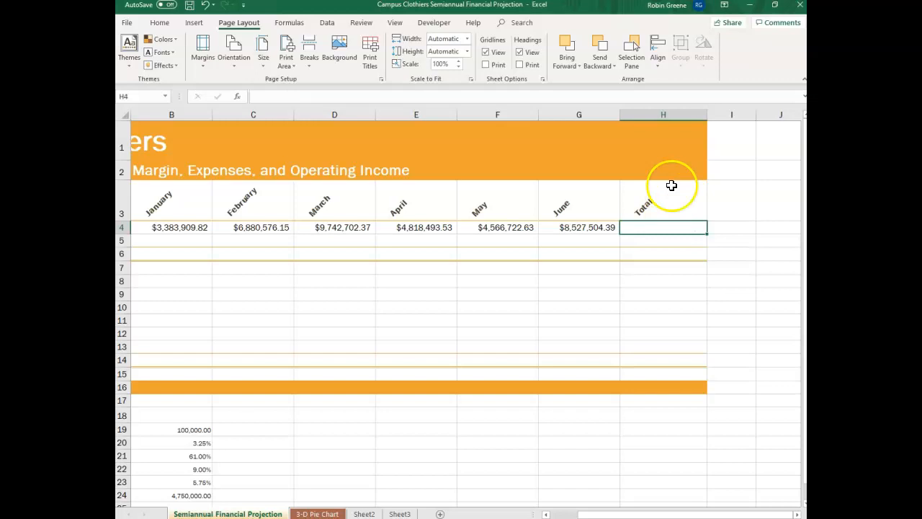
{"action": "left_click", "coordinate": [159, 22]}
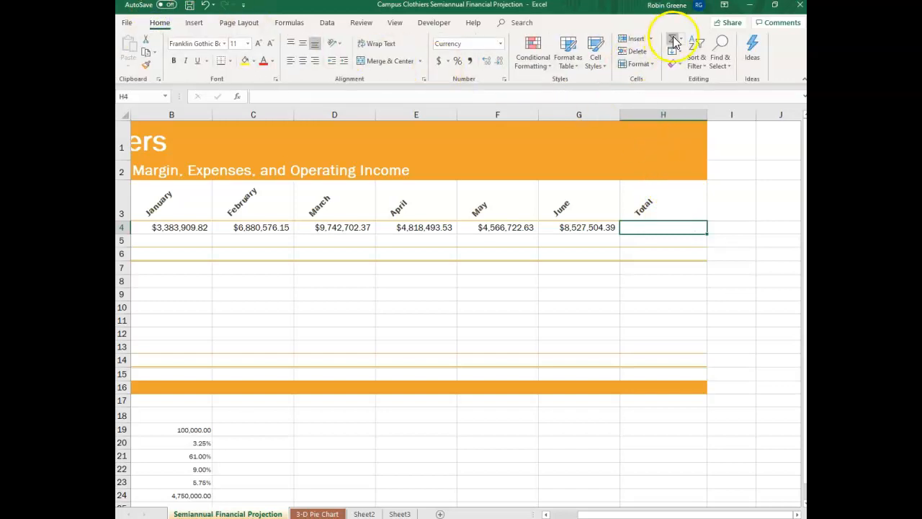
{"action": "left_click", "coordinate": [673, 39]}
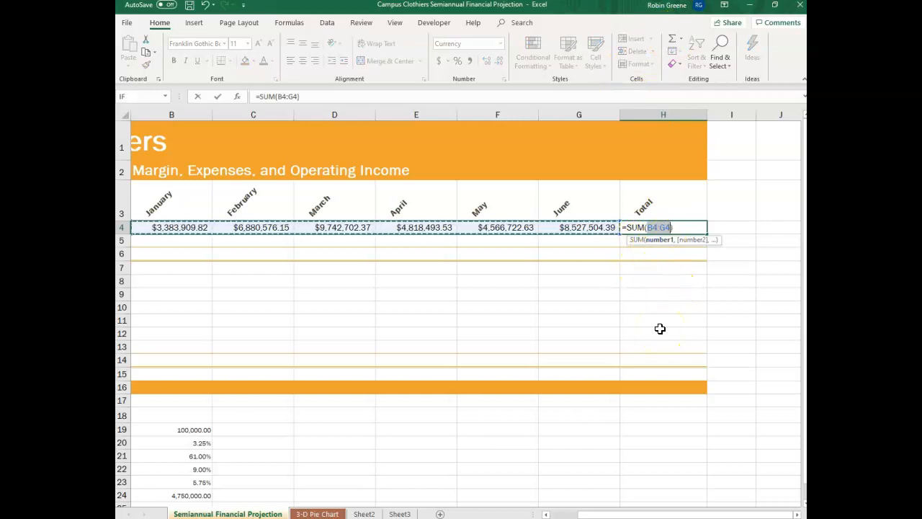
{"action": "key", "text": "Return"}
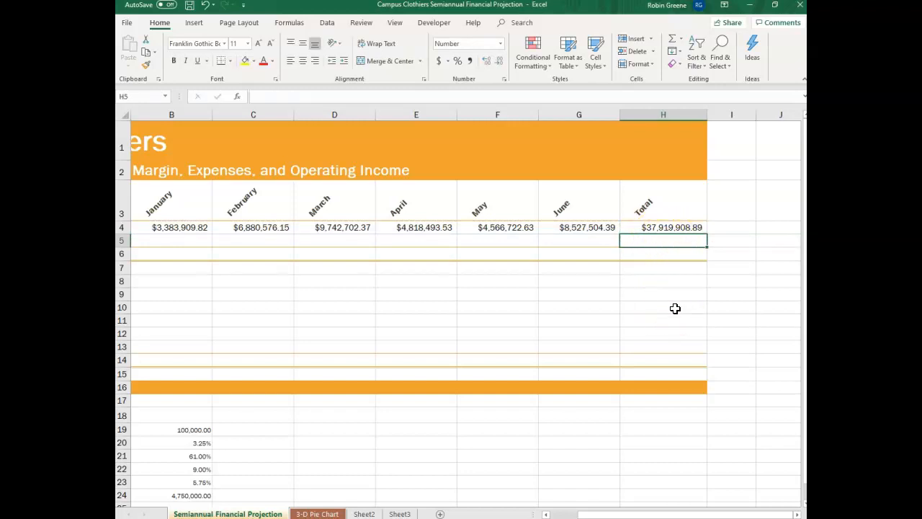
{"action": "left_click", "coordinate": [681, 228]}
{"action": "left_click_drag", "start_coordinate": [707, 235], "coordinate": [710, 260]}
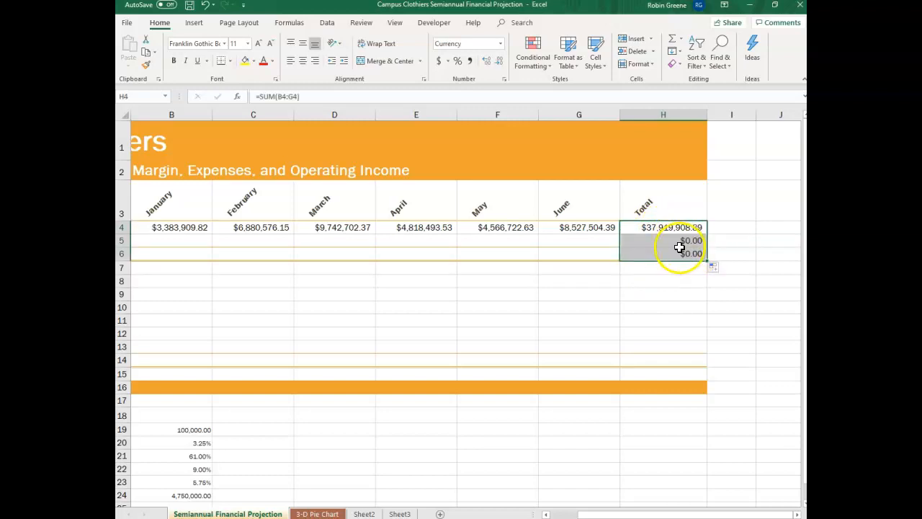
Examine the SUM formulas in H4:H6 in formula view, and return to the normal value display
{"action": "mouse_move", "coordinate": [644, 512]}
{"action": "left_mouse_down"}
{"action": "mouse_move", "coordinate": [633, 514]}
{"action": "mouse_move", "coordinate": [655, 509]}
{"action": "left_mouse_up"}
{"action": "key", "text": "ctrl+grave"}
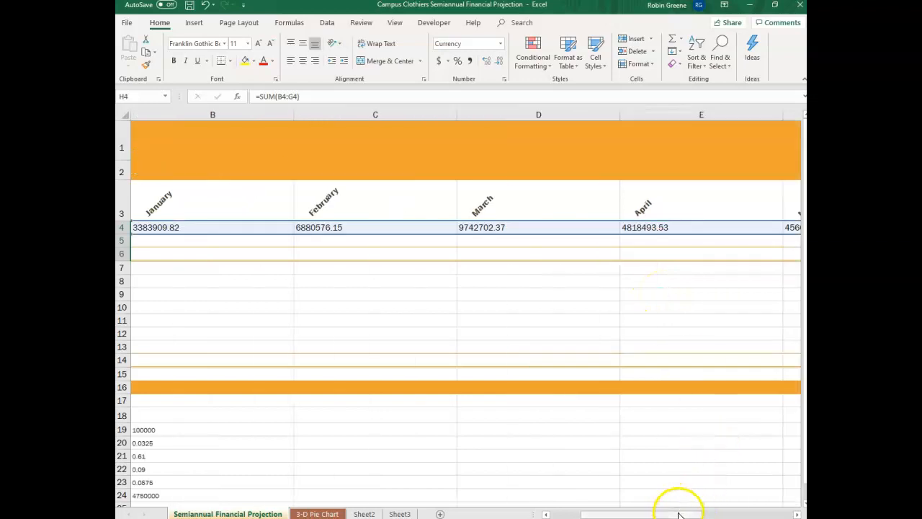
{"action": "left_click_drag", "start_coordinate": [679, 514], "coordinate": [720, 504]}
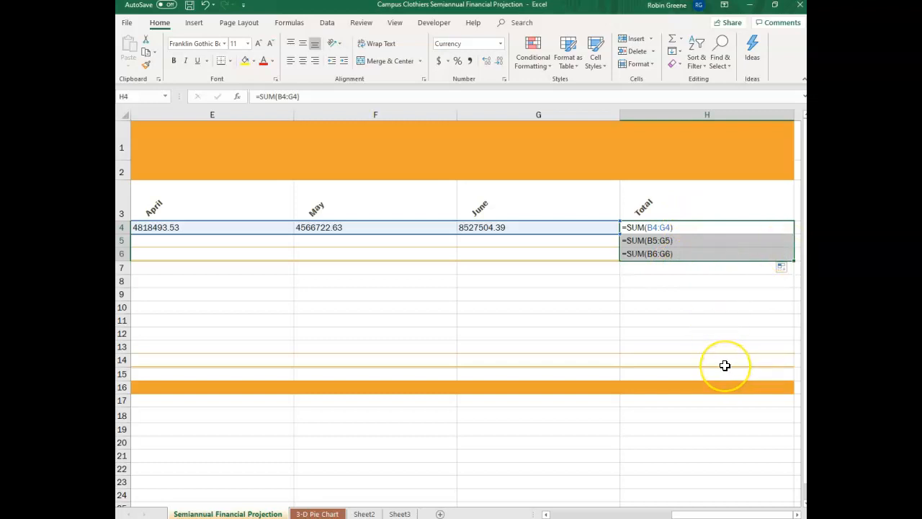
{"action": "key", "text": "ctrl+grave"}
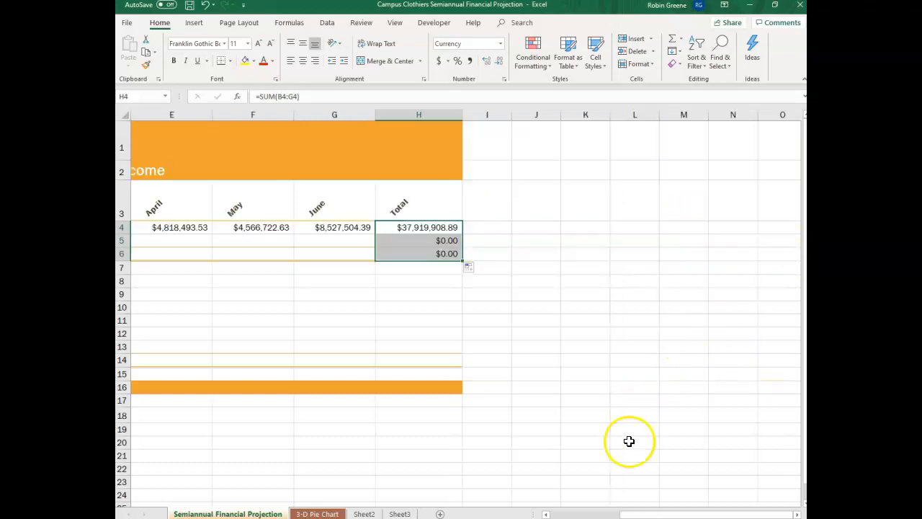
{"action": "left_click_drag", "start_coordinate": [669, 513], "coordinate": [569, 513]}
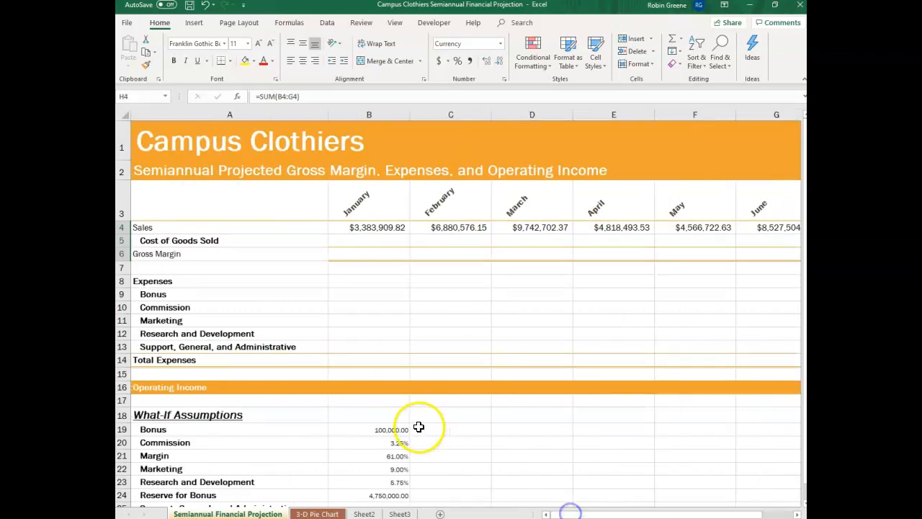
Enter the January Cost of Goods Sold formula =B4*(1-B21) in B5
{"action": "left_click", "coordinate": [382, 240]}
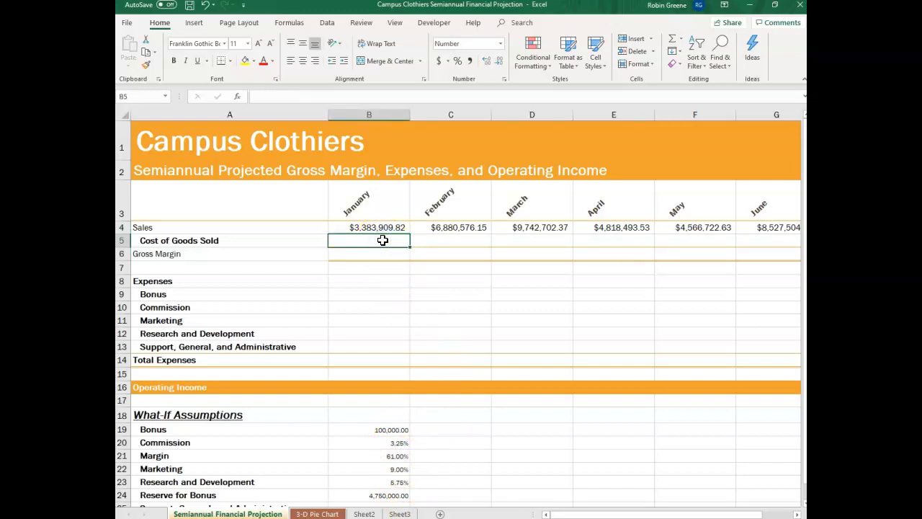
{"action": "type", "text": "="}
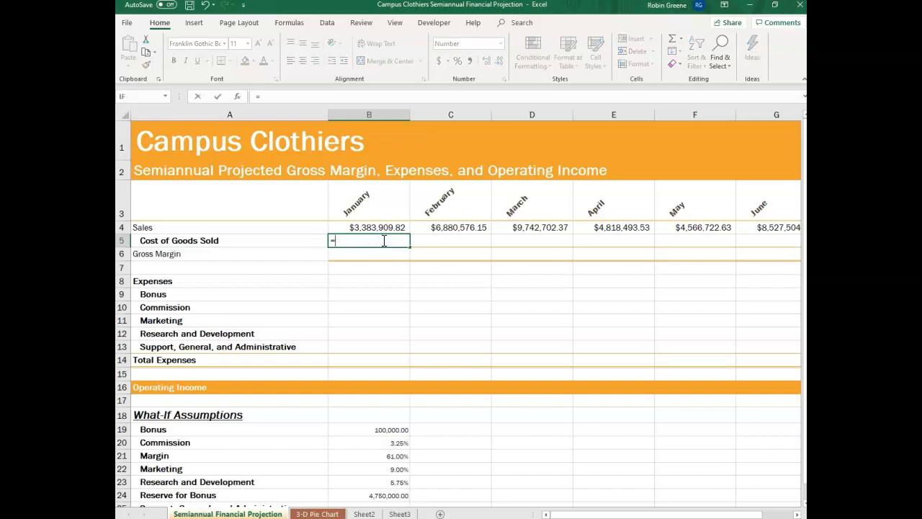
{"action": "left_click", "coordinate": [372, 225]}
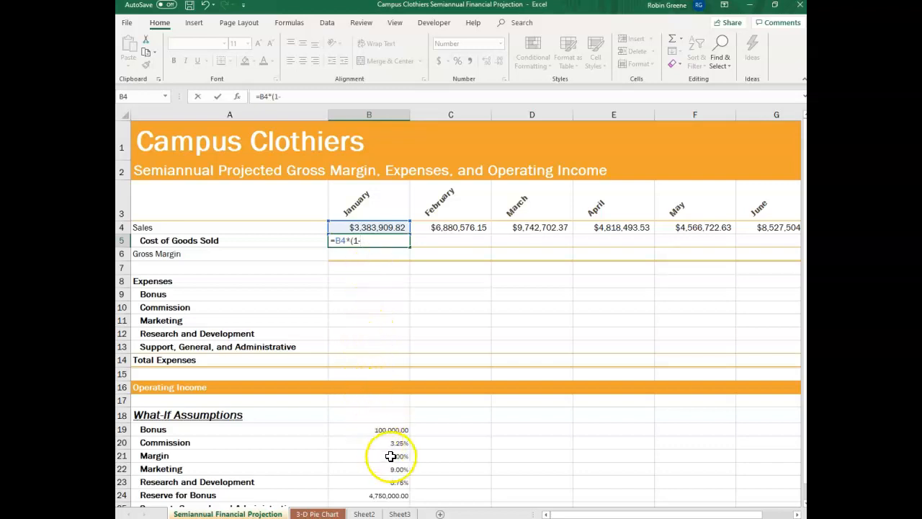
{"action": "left_click", "coordinate": [364, 455]}
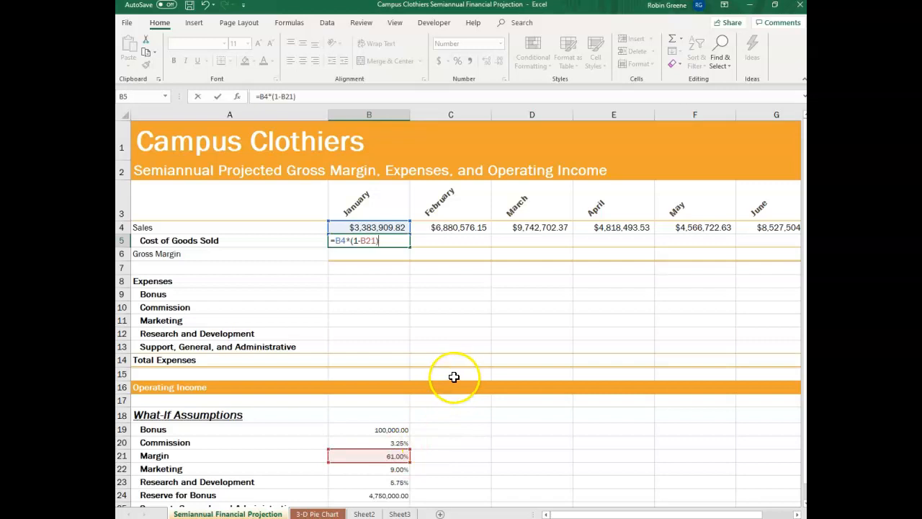
{"action": "key", "text": "Return"}
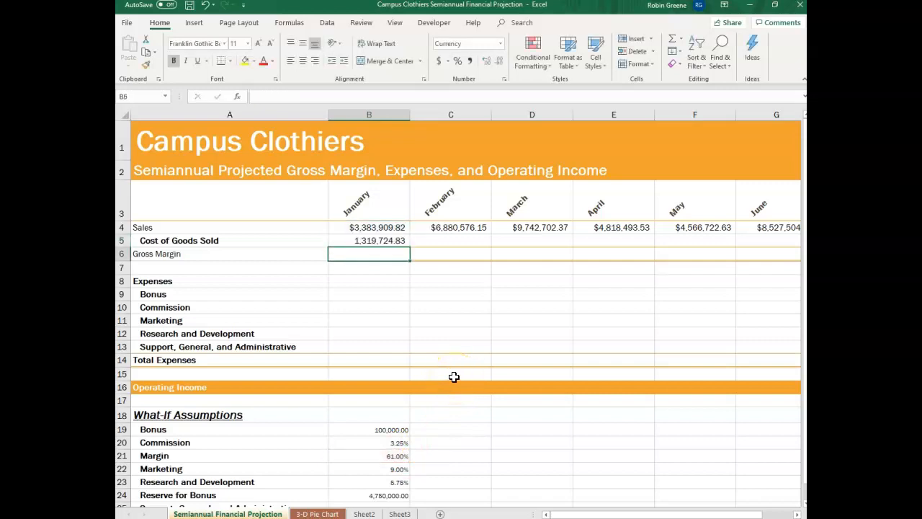
Copy the Cost of Goods Sold formula from B5 across through April in E5, and check the copied cell references
{"action": "left_click", "coordinate": [395, 238]}
{"action": "left_click_drag", "start_coordinate": [410, 247], "coordinate": [625, 242]}
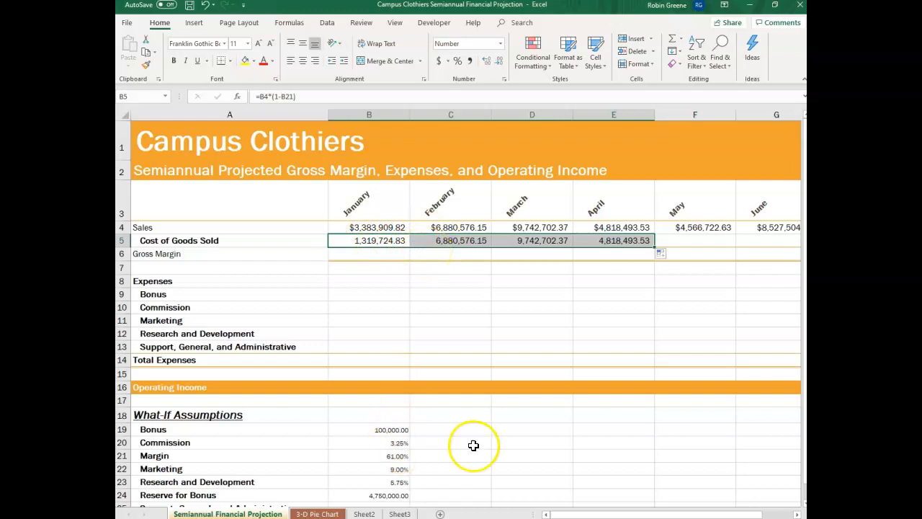
{"action": "key", "text": "ctrl+grave"}
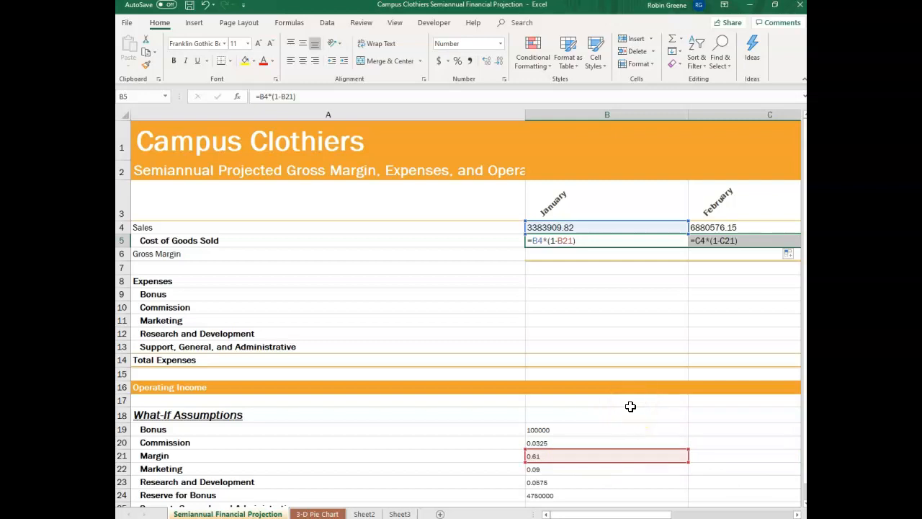
{"action": "key", "text": "ctrl+grave"}
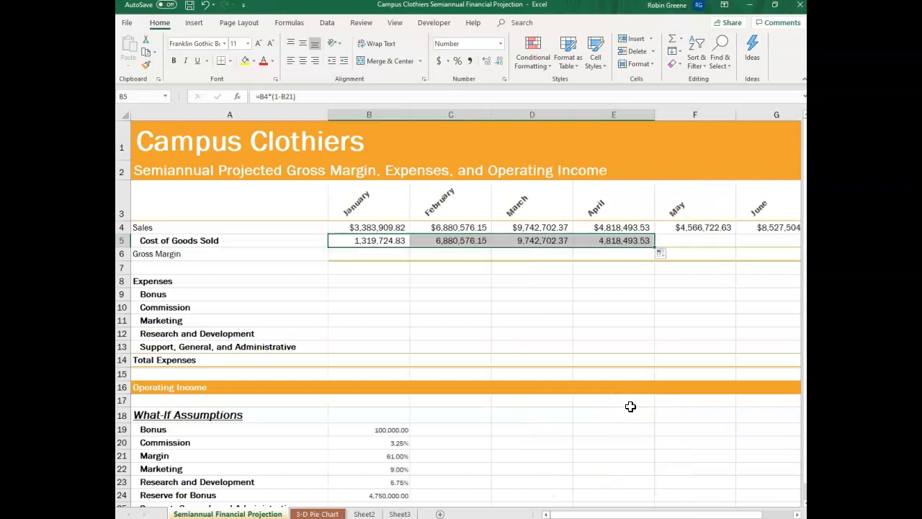
Edit the formula in B5 to use a mixed reference to the margin cell, =B4*(1-$B21)
{"action": "left_click", "coordinate": [371, 240]}
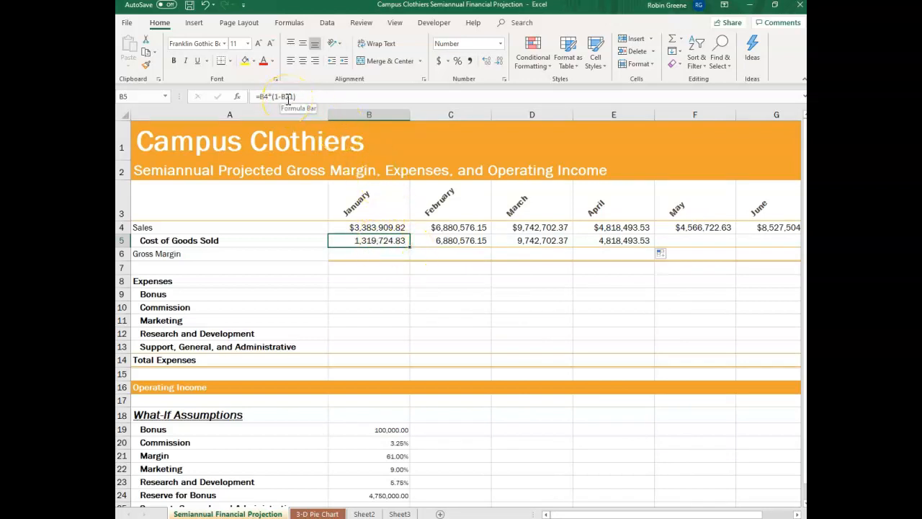
{"action": "left_click", "coordinate": [285, 96]}
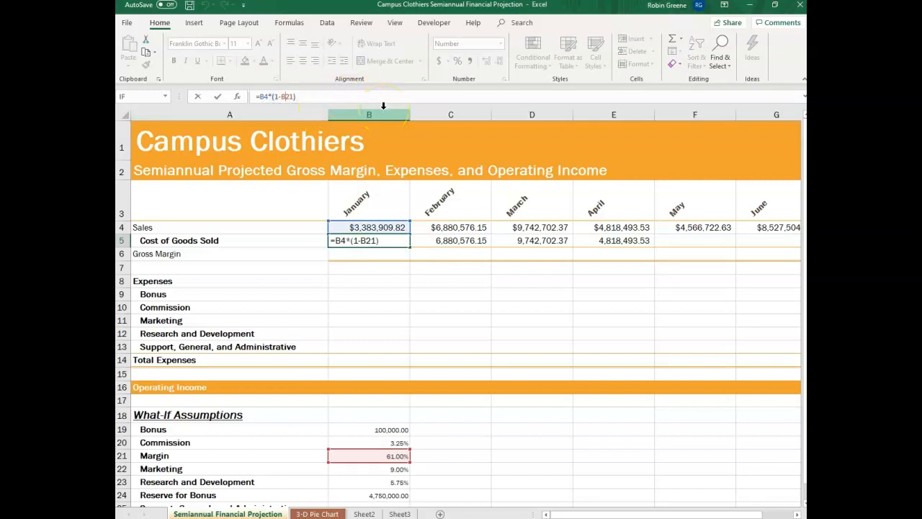
{"action": "key", "text": "F4"}
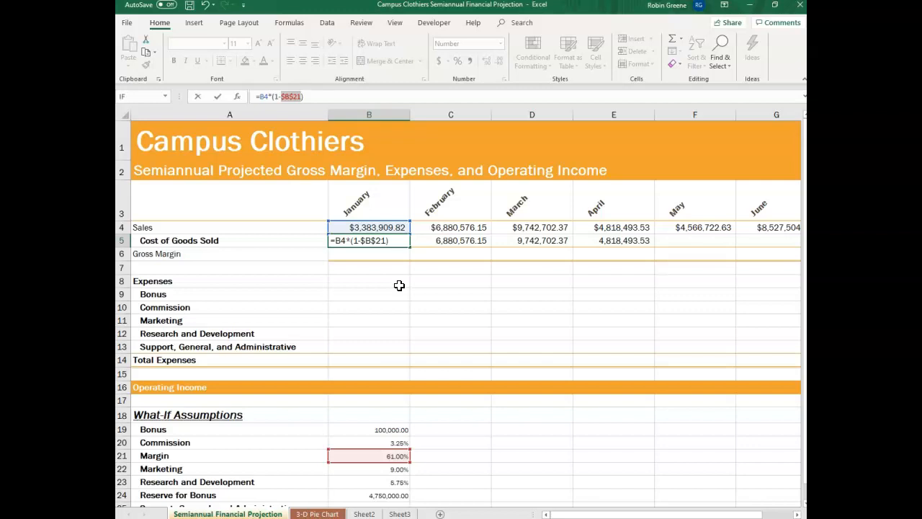
{"action": "left_click", "coordinate": [375, 246]}
{"action": "left_click", "coordinate": [369, 461]}
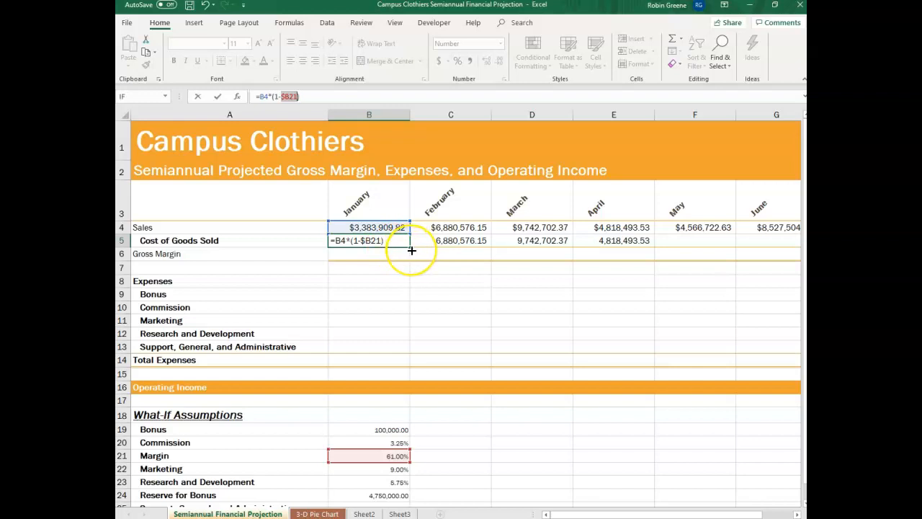
{"action": "key", "text": "Return"}
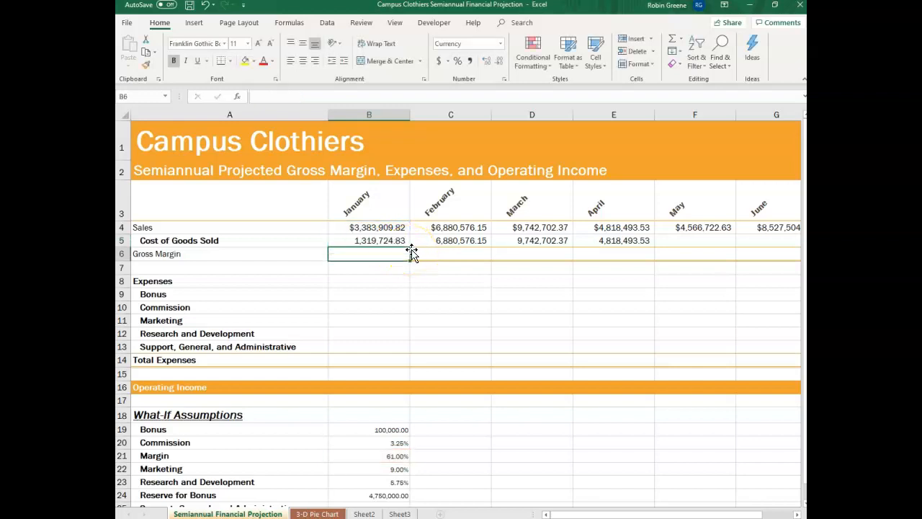
Copy the Cost of Goods Sold formula from B5 across through March in D5, and check the copied $B21 references in formula view
{"action": "scroll", "coordinate": [411, 252], "scroll_direction": "down", "scroll_amount": 1}
{"action": "left_click", "coordinate": [389, 141]}
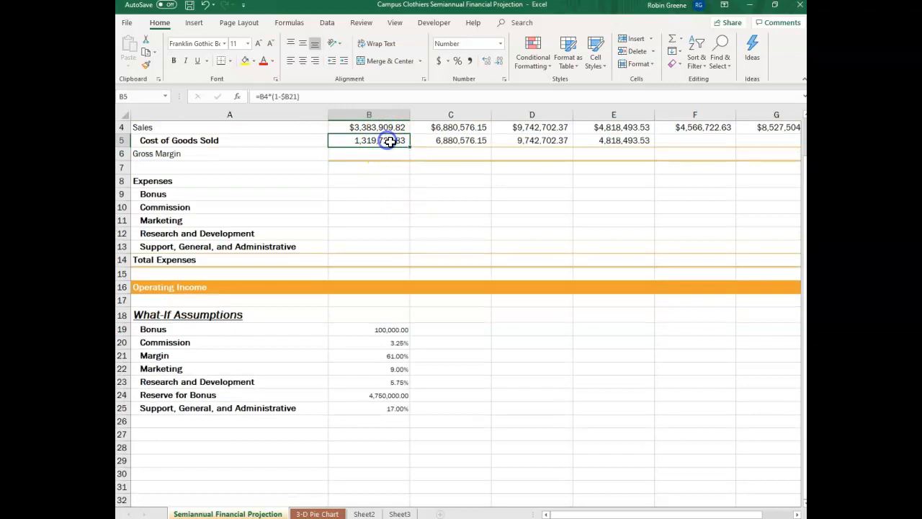
{"action": "left_click_drag", "start_coordinate": [410, 148], "coordinate": [581, 146]}
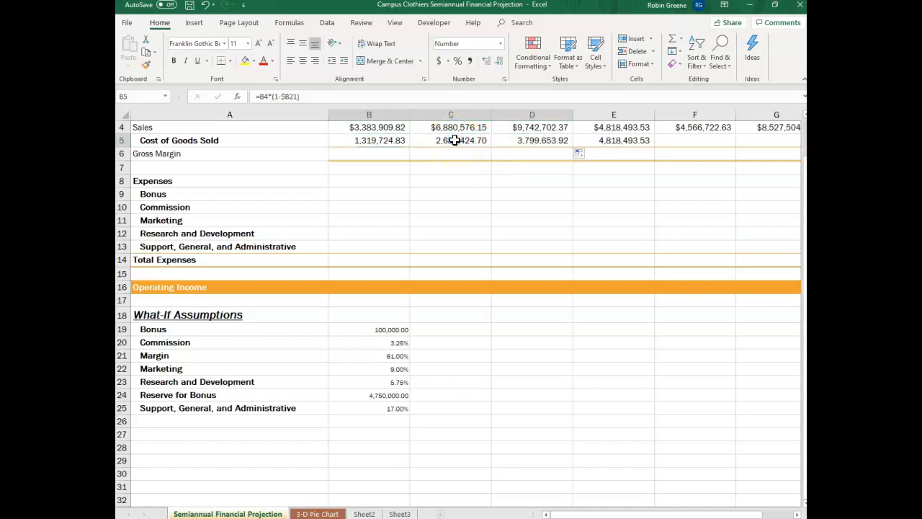
{"action": "key", "text": "ctrl+grave"}
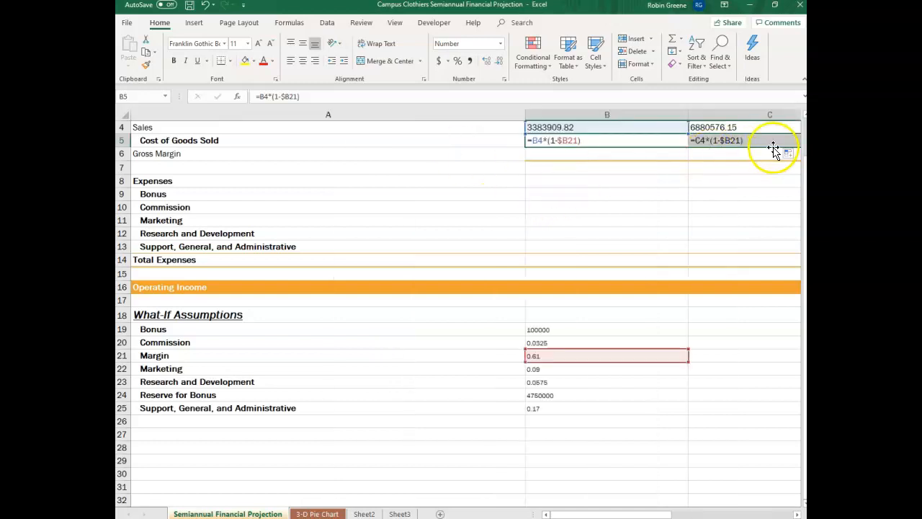
{"action": "key", "text": "ctrl+grave"}
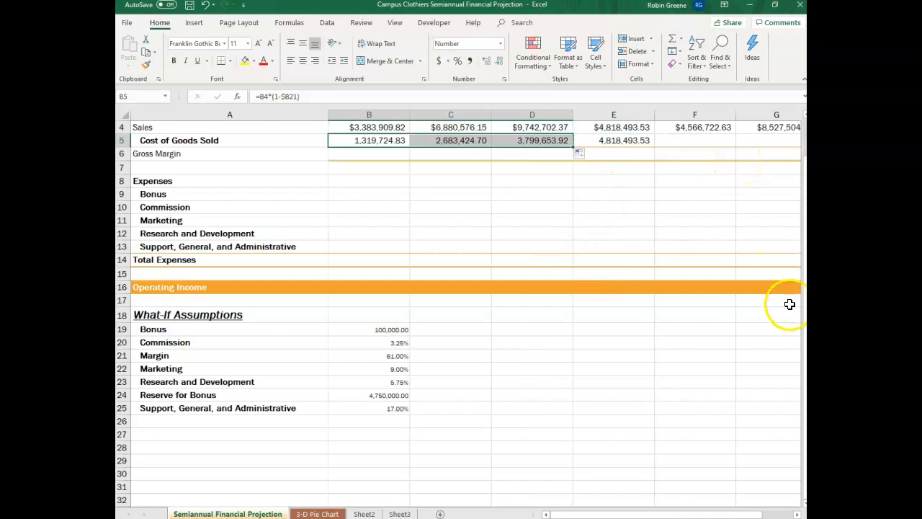
Edit the Cost of Goods Sold formula in B5 to lock only the margin cell's row, =B4*(1-B$21)
{"action": "left_click", "coordinate": [288, 97]}
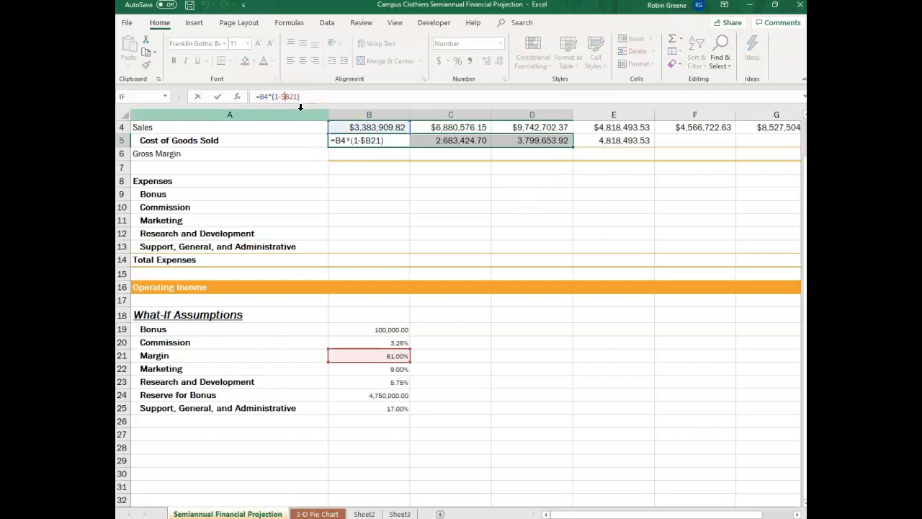
{"action": "key", "text": "F4"}
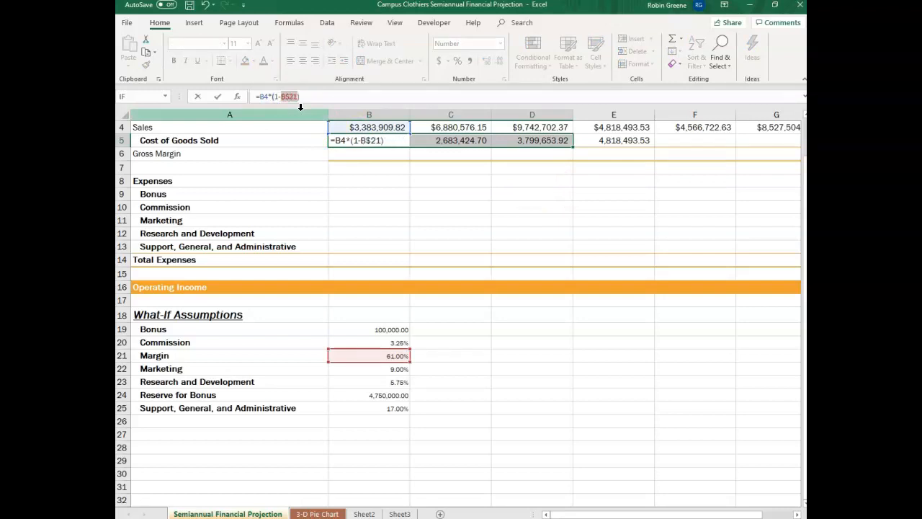
{"action": "key", "text": "ctrl+Return"}
Copy the B5 formula with the row-locked margin reference across through D5, and inspect the copied references in formula view
{"action": "left_click", "coordinate": [391, 141]}
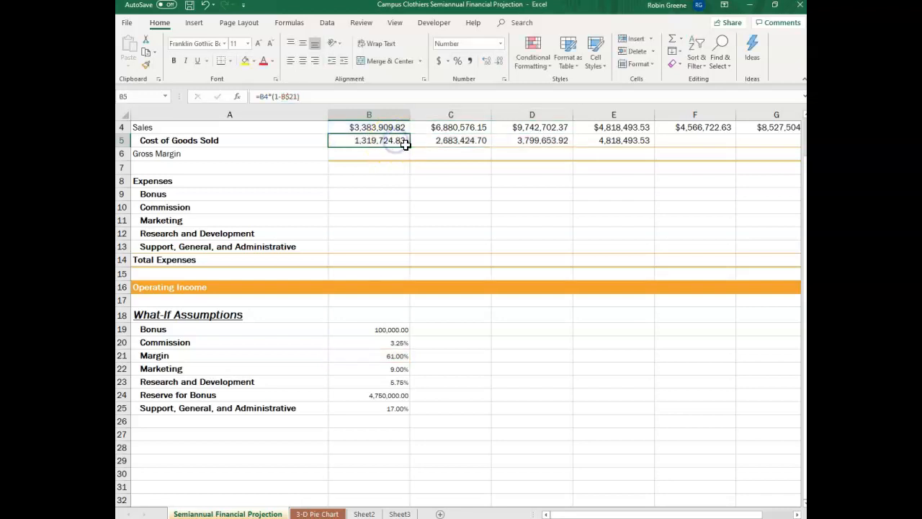
{"action": "left_click_drag", "start_coordinate": [409, 147], "coordinate": [568, 143]}
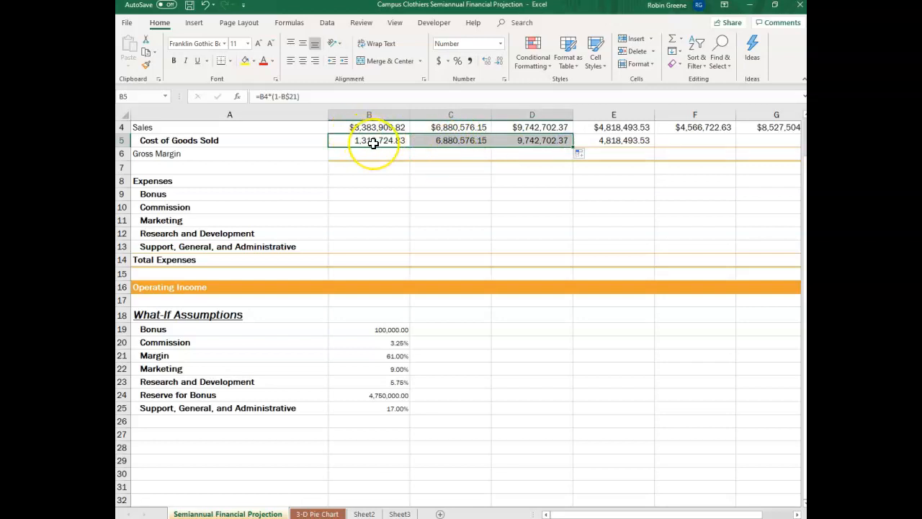
{"action": "key", "text": "ctrl+grave"}
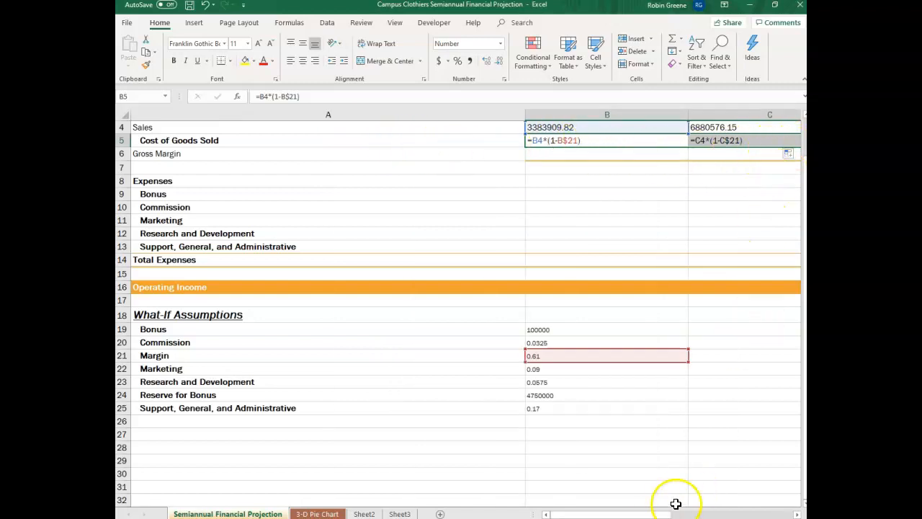
{"action": "left_click_drag", "start_coordinate": [656, 517], "coordinate": [677, 517]}
{"action": "key", "text": "ctrl+grave"}
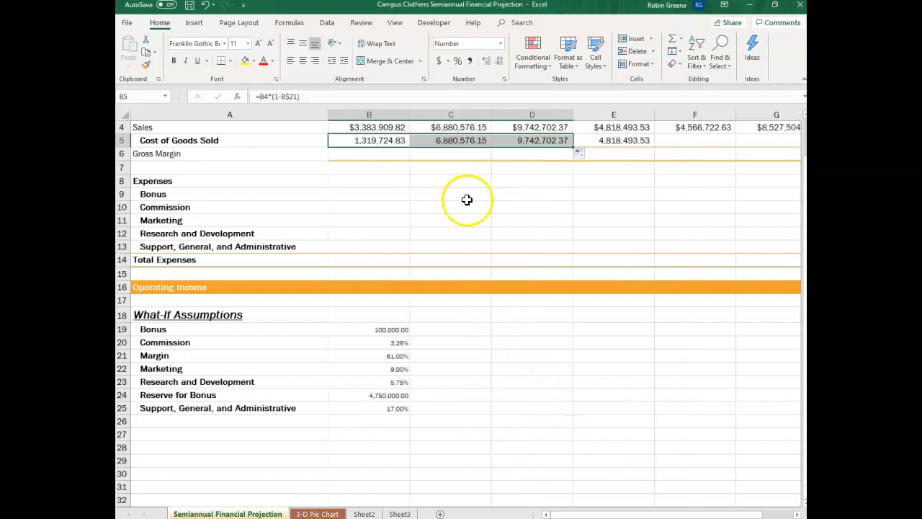
Change the Cost of Goods Sold formula in B5 to use an absolute margin reference, =B4*(1-$B$21)
{"action": "left_click", "coordinate": [378, 141]}
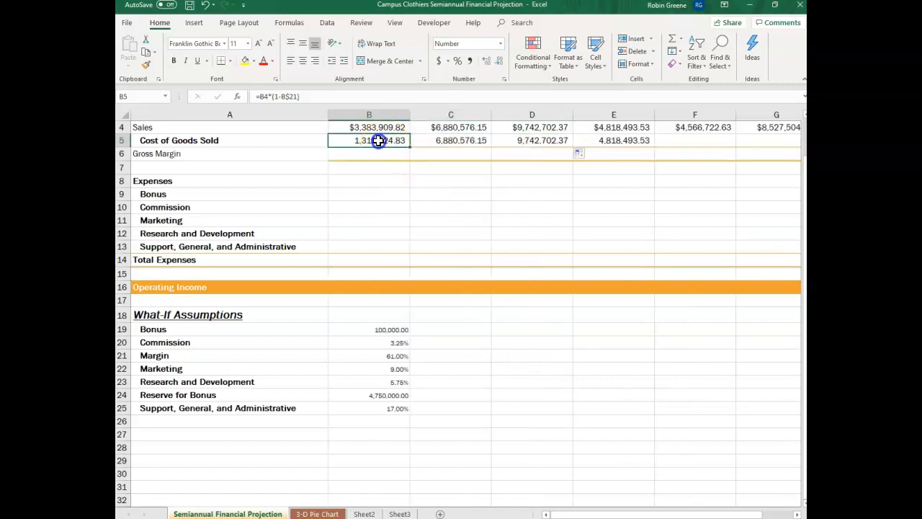
{"action": "left_click", "coordinate": [289, 97]}
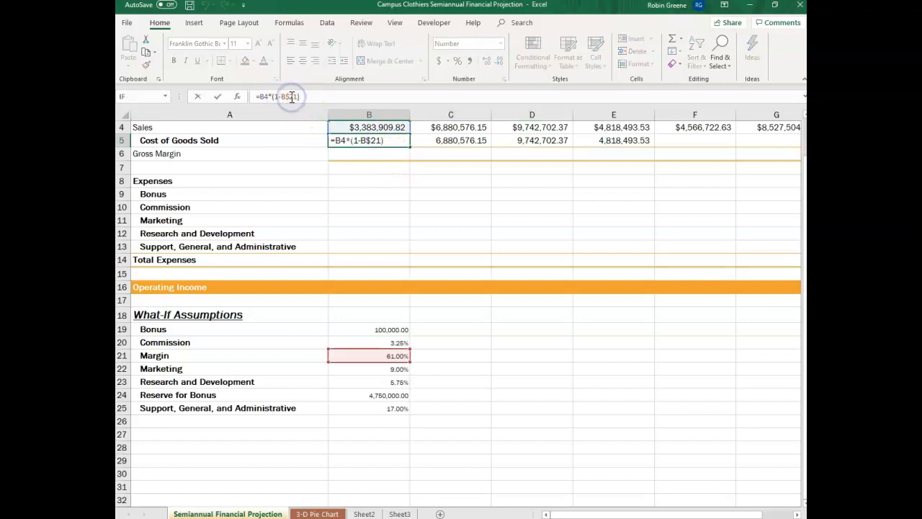
{"action": "key", "text": "F4"}
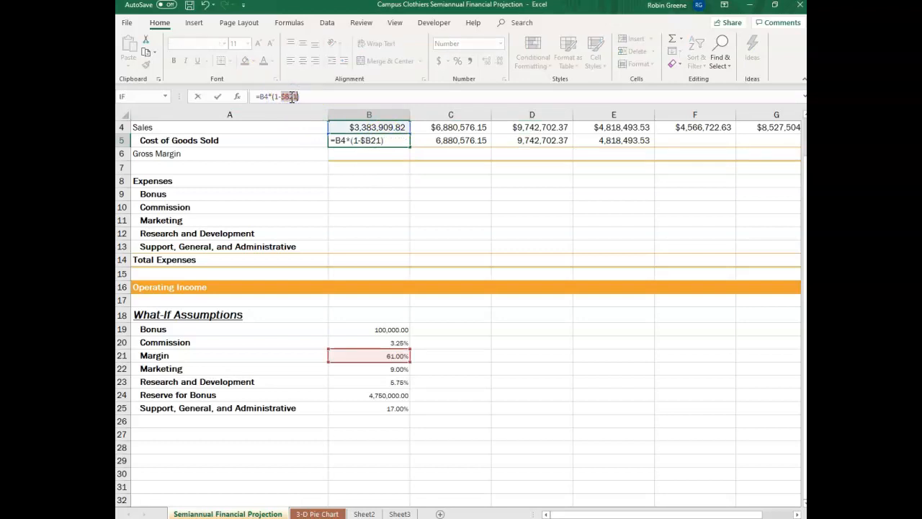
{"action": "key", "text": "F4"}
{"action": "key", "text": "Return"}
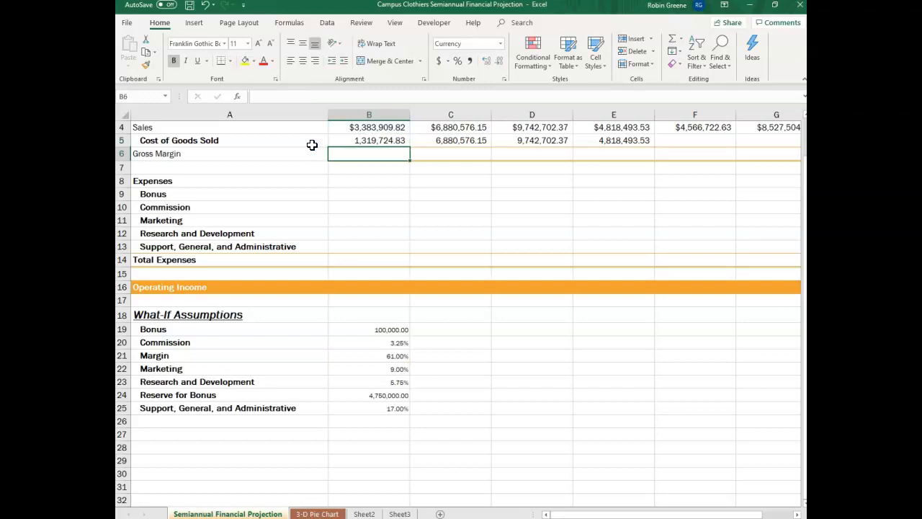
Copy the Cost of Goods Sold formula from B5 across through June in G5, and review the copied formulas in formula view
{"action": "left_click", "coordinate": [377, 140]}
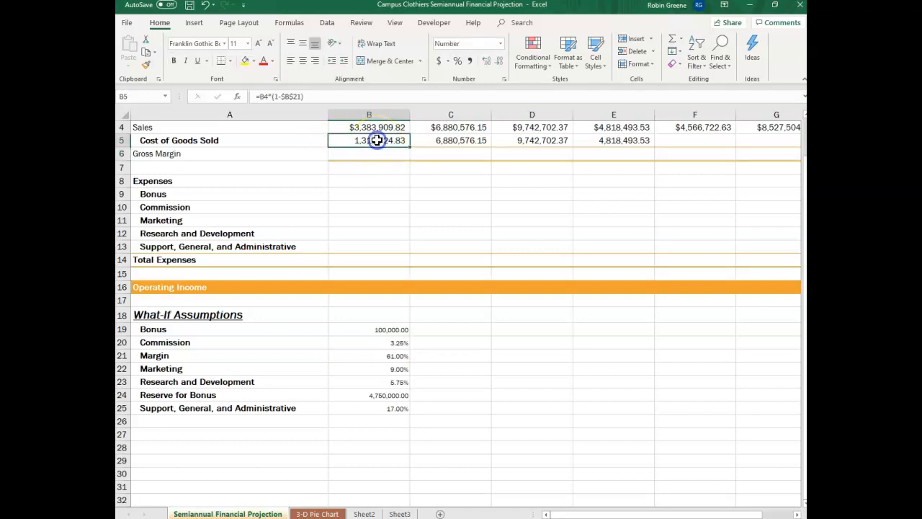
{"action": "mouse_move", "coordinate": [410, 147]}
{"action": "left_mouse_down"}
{"action": "mouse_move", "coordinate": [510, 132]}
{"action": "mouse_move", "coordinate": [778, 117]}
{"action": "mouse_move", "coordinate": [799, 134]}
{"action": "mouse_move", "coordinate": [780, 181]}
{"action": "left_mouse_up"}
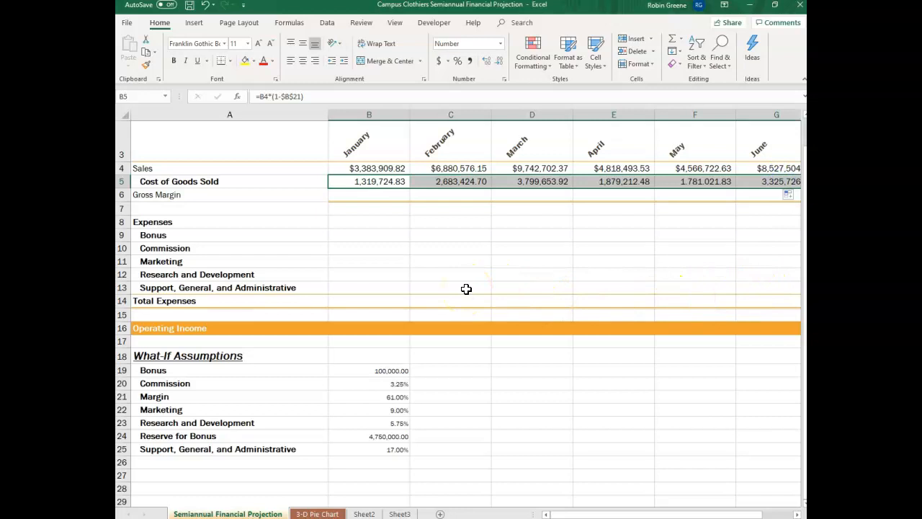
{"action": "key", "text": "ctrl+grave"}
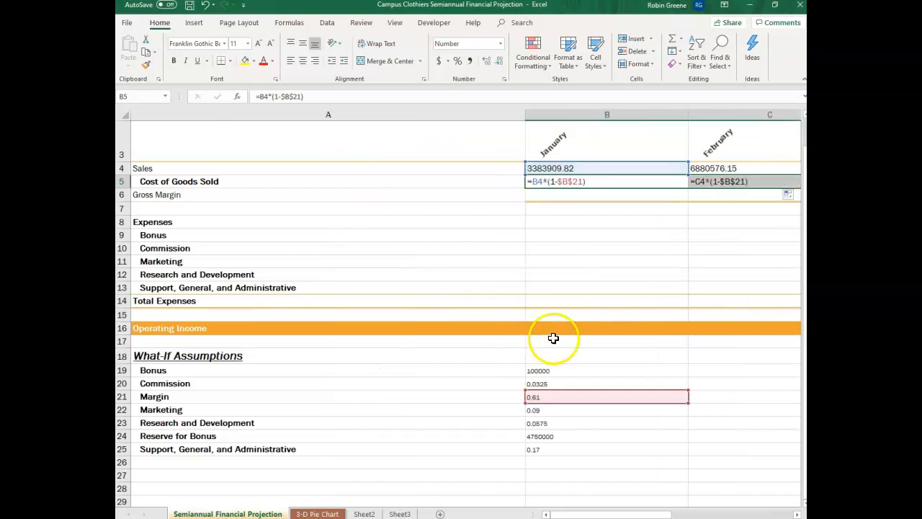
{"action": "scroll", "coordinate": [546, 447], "scroll_direction": "up", "scroll_amount": 1}
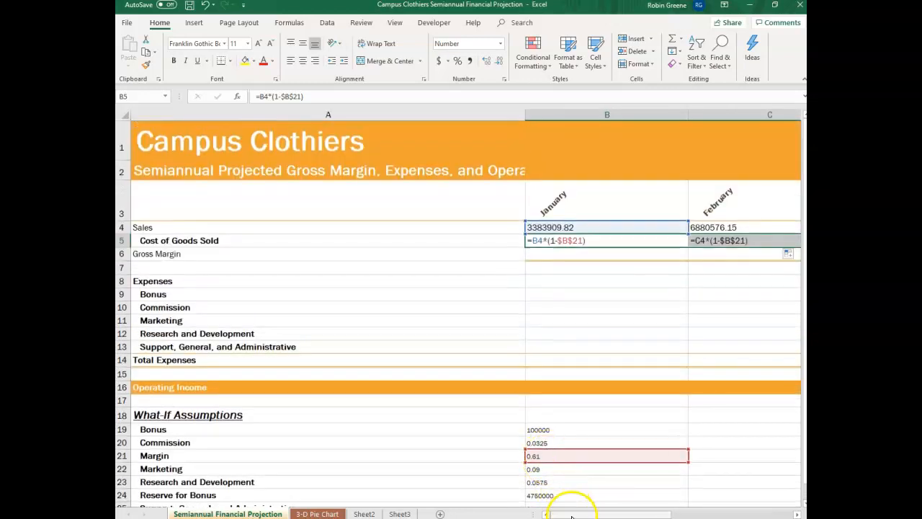
{"action": "left_click_drag", "start_coordinate": [572, 516], "coordinate": [603, 515]}
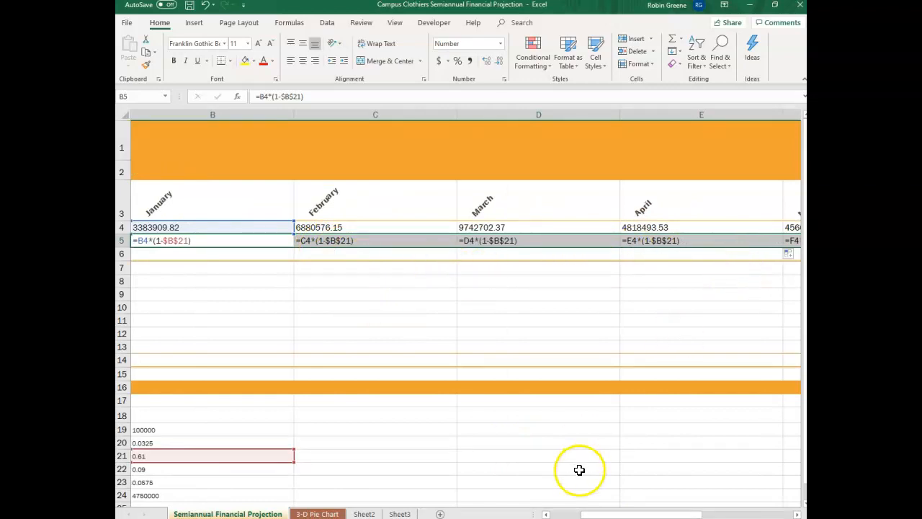
{"action": "left_click_drag", "start_coordinate": [603, 514], "coordinate": [575, 509]}
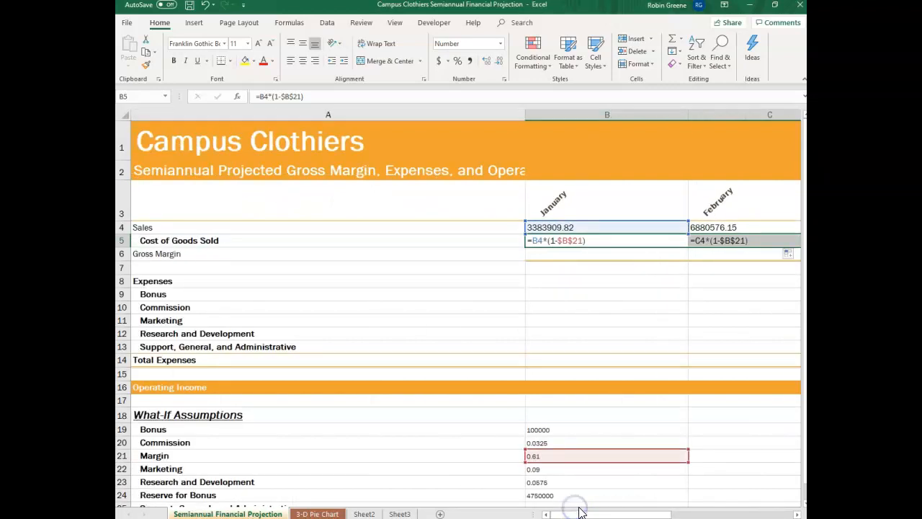
Enter the January Gross Margin formula =B4-B5 in B6
{"action": "left_click", "coordinate": [574, 255]}
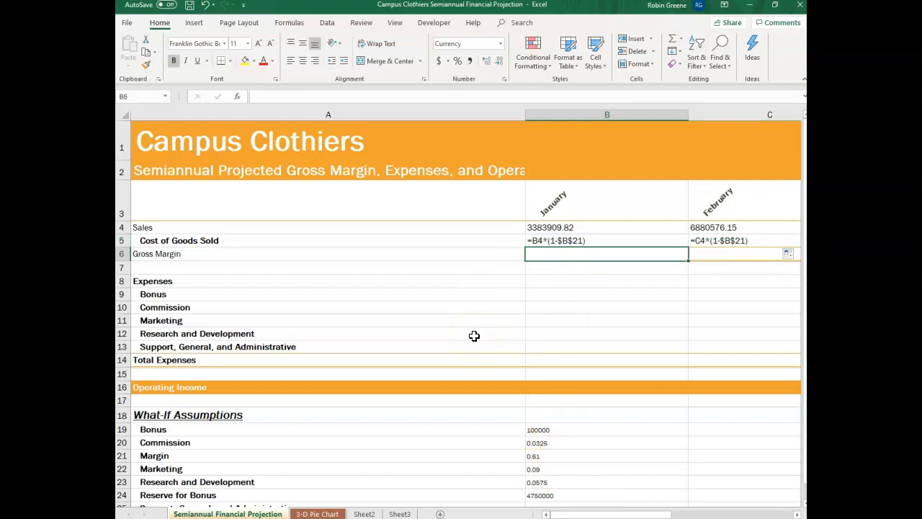
{"action": "type", "text": "="}
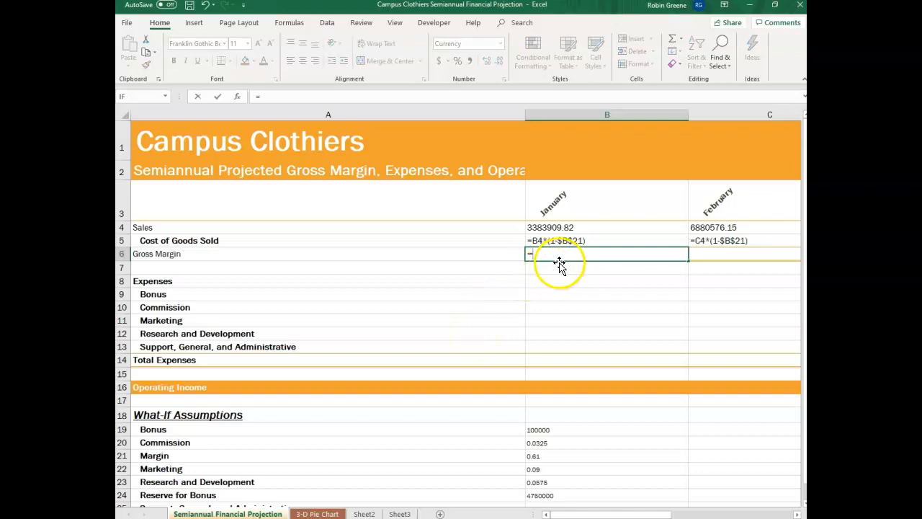
{"action": "left_click", "coordinate": [585, 227]}
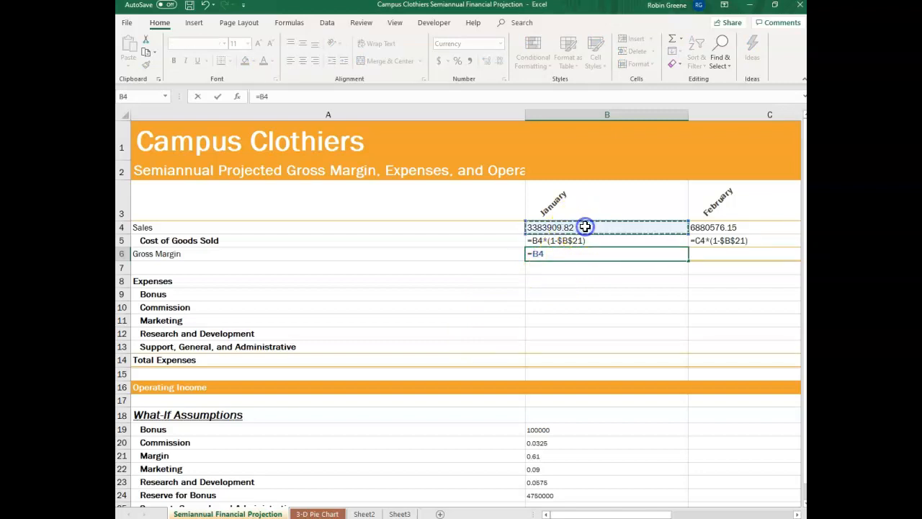
{"action": "type", "text": "-"}
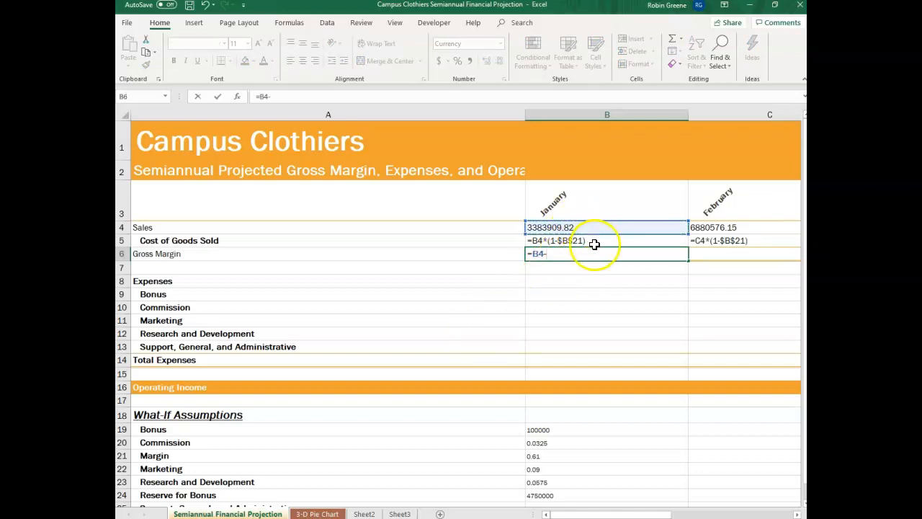
{"action": "left_click", "coordinate": [594, 240]}
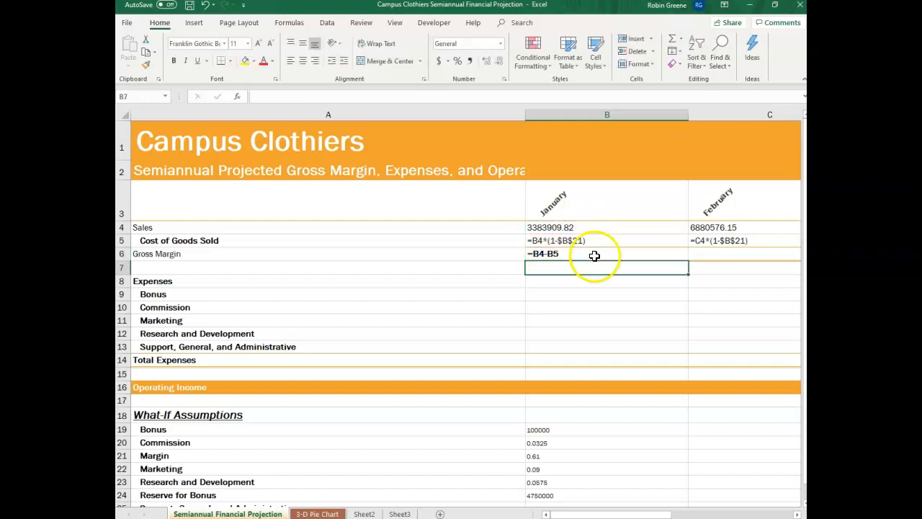
Copy the Gross Margin formula from B6 across through the Total column in H6, and return to the normal value display
{"action": "double_click", "coordinate": [593, 255]}
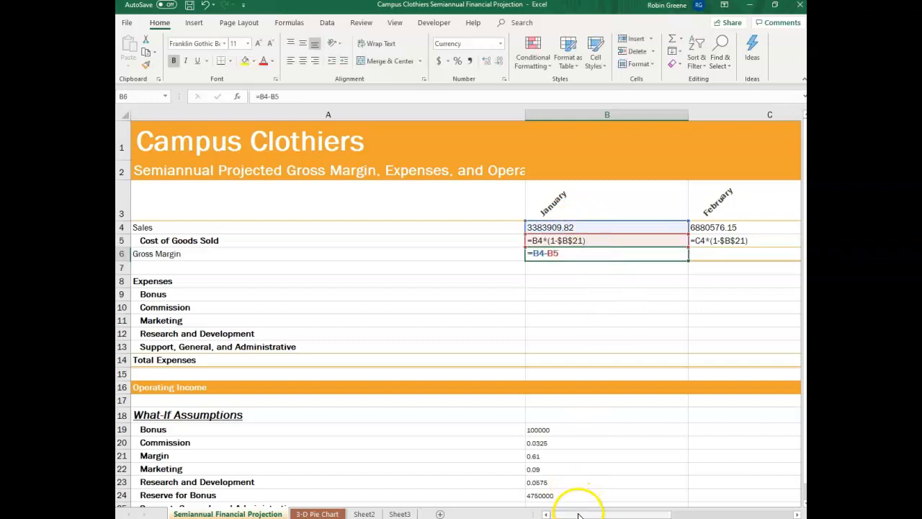
{"action": "left_click_drag", "start_coordinate": [689, 257], "coordinate": [590, 267]}
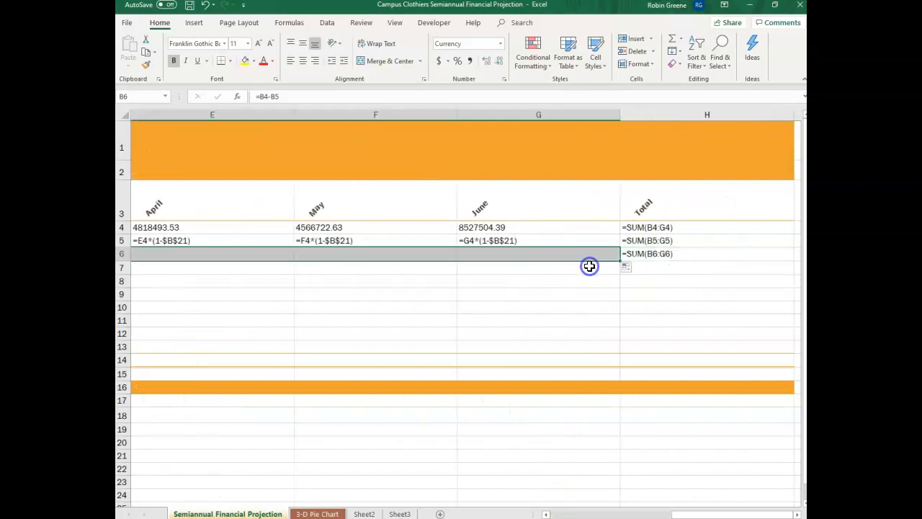
{"action": "mouse_move", "coordinate": [680, 513]}
{"action": "left_mouse_down"}
{"action": "mouse_move", "coordinate": [657, 514]}
{"action": "mouse_move", "coordinate": [679, 508]}
{"action": "left_mouse_up"}
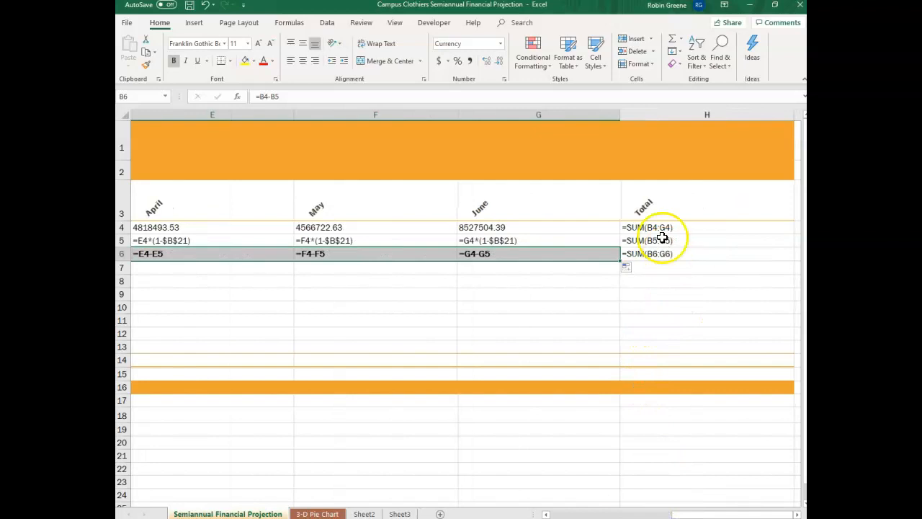
{"action": "left_click_drag", "start_coordinate": [620, 260], "coordinate": [737, 253]}
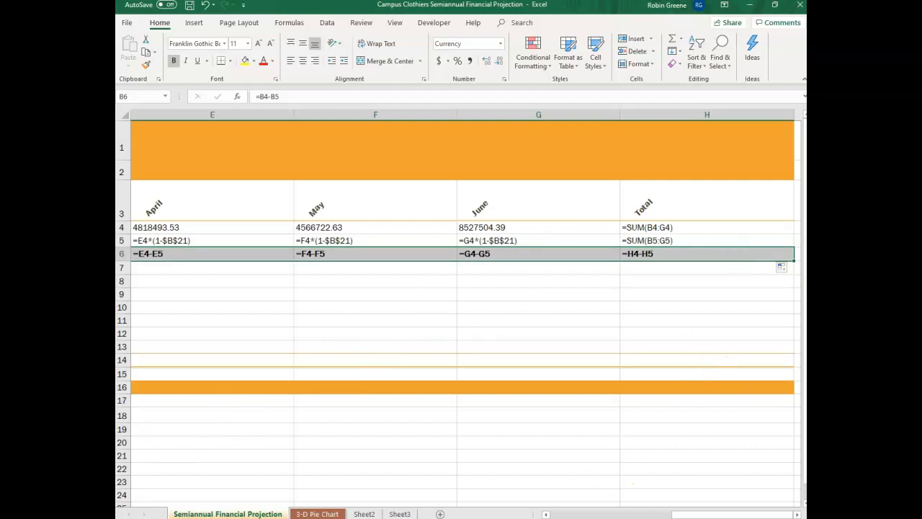
{"action": "left_click_drag", "start_coordinate": [685, 513], "coordinate": [625, 514]}
{"action": "key", "text": "ctrl+grave"}
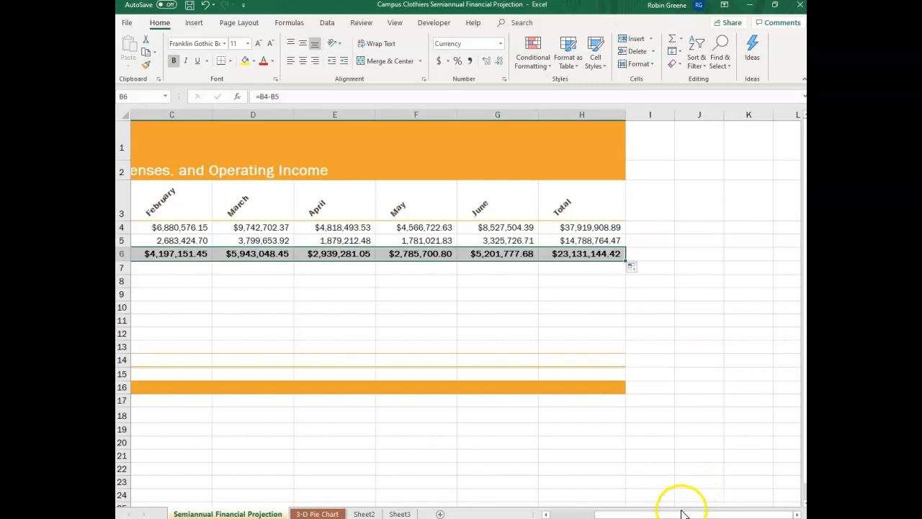
{"action": "left_click_drag", "start_coordinate": [677, 516], "coordinate": [634, 514]}
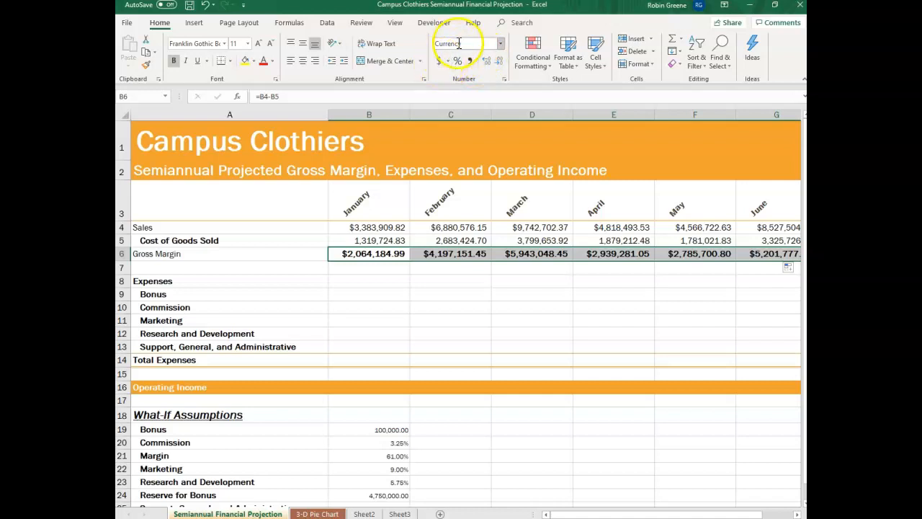
Apply the Accounting number format to the Gross Margin values in B6:H6
{"action": "left_click", "coordinate": [501, 45]}
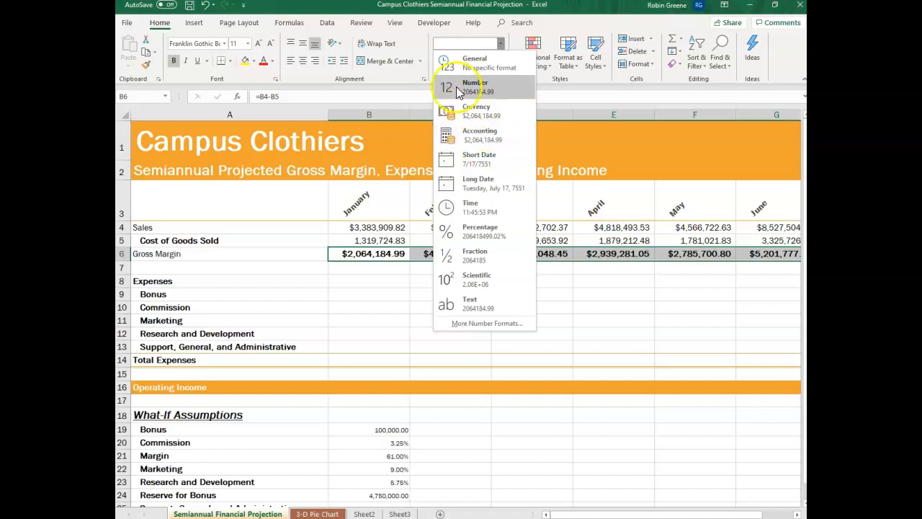
{"action": "left_click", "coordinate": [413, 96]}
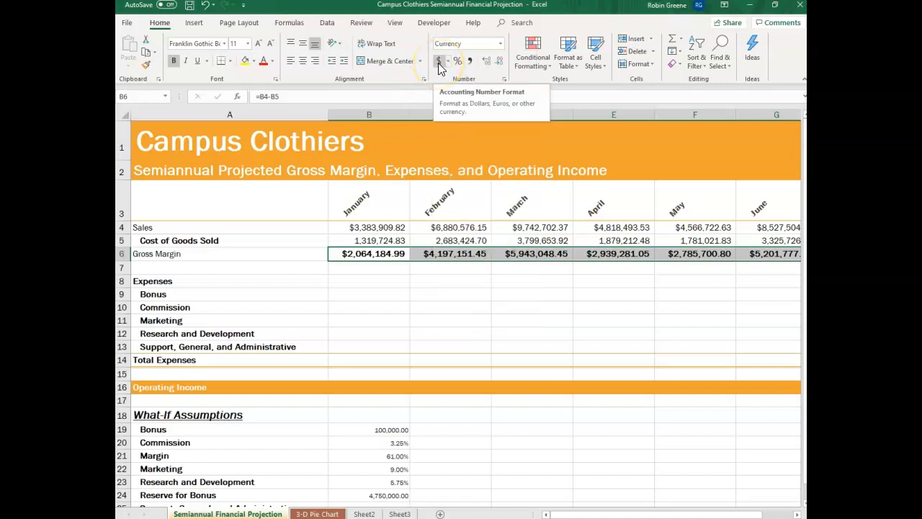
{"action": "left_click", "coordinate": [439, 64]}
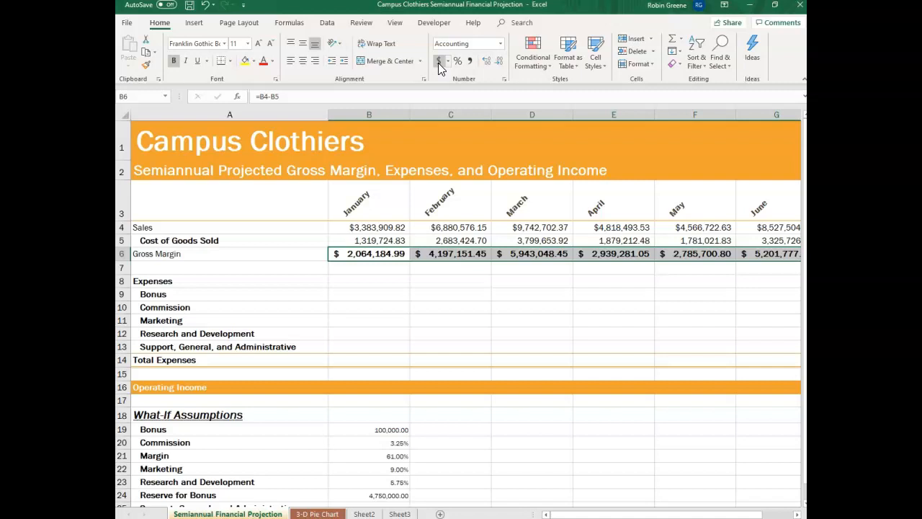
{"action": "left_click", "coordinate": [469, 254]}
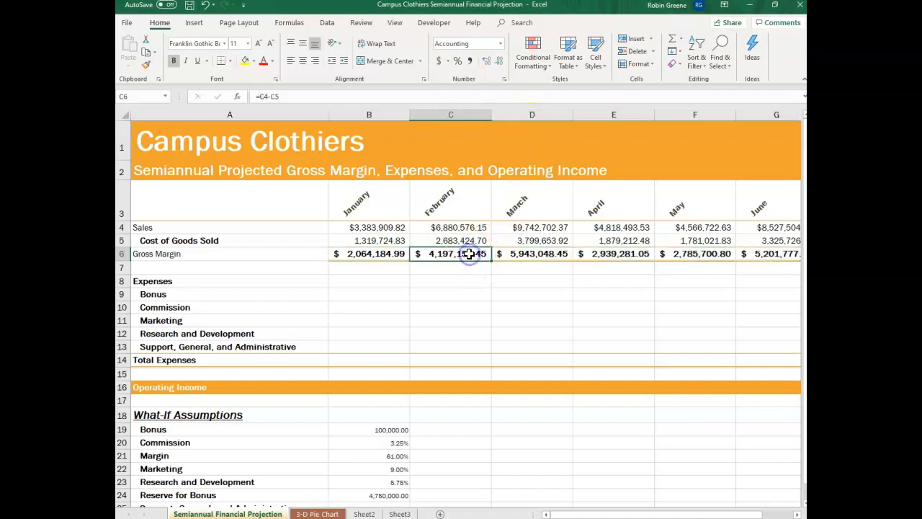
Enter 0 as the February Gross Margin in C6 and apply the Currency number format to that cell
{"action": "type", "text": "0"}
{"action": "key", "text": "Return"}
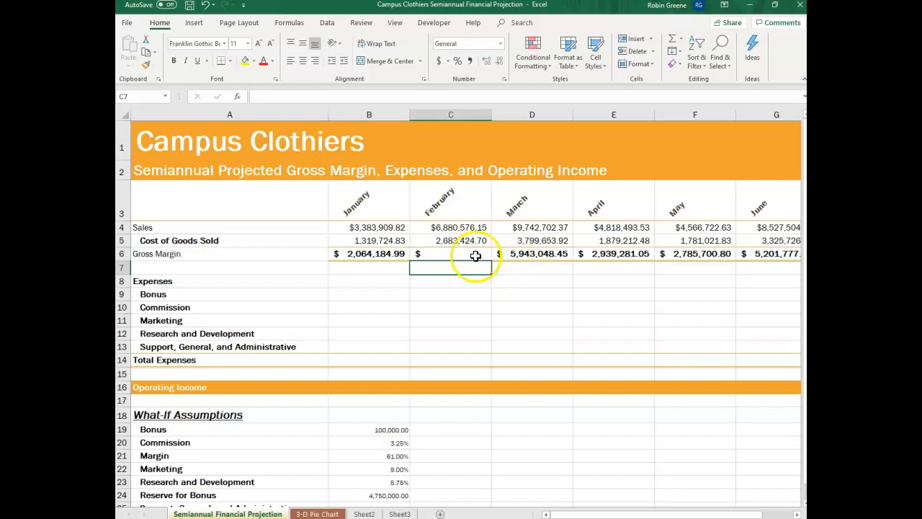
{"action": "left_click", "coordinate": [478, 254]}
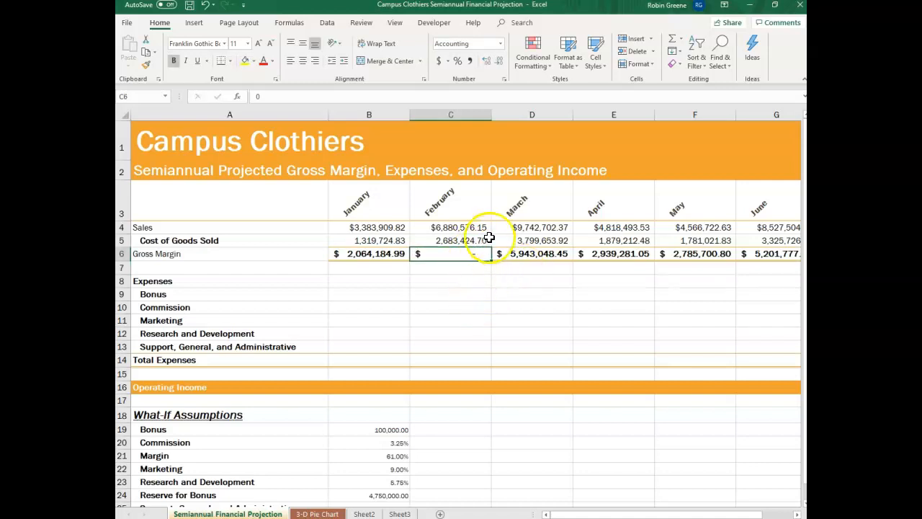
{"action": "left_click", "coordinate": [502, 47]}
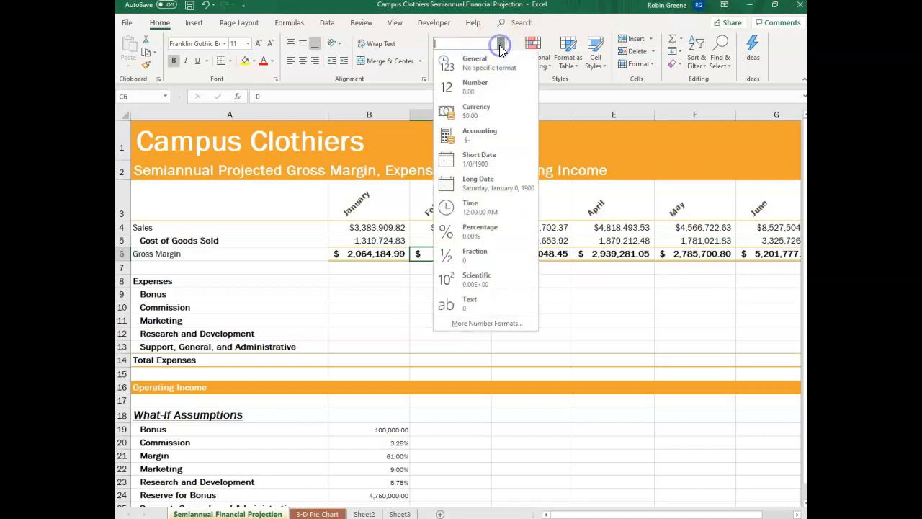
{"action": "left_click", "coordinate": [487, 121]}
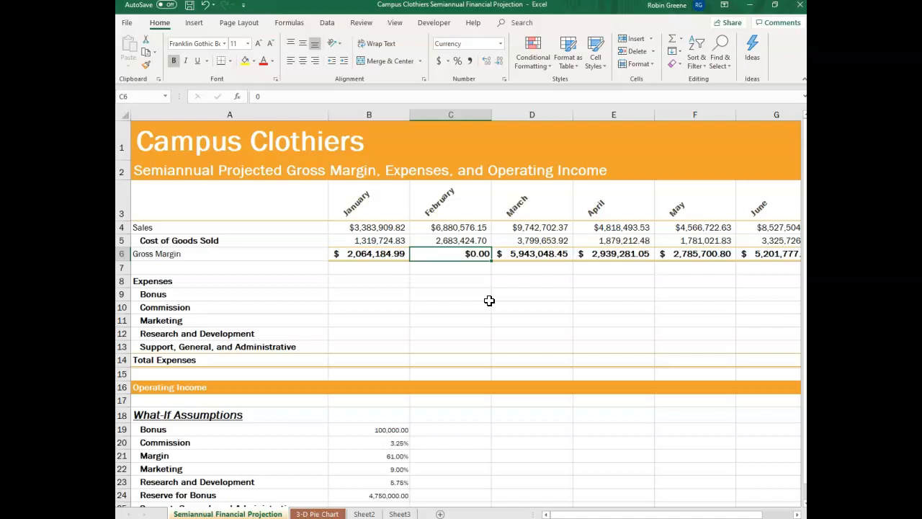
Undo the C6 format change, the 0 entry, and the Accounting format on the Gross Margin row
{"action": "key", "text": "ctrl+z"}
{"action": "key", "text": "ctrl+z"}
{"action": "key", "text": "ctrl+z"}
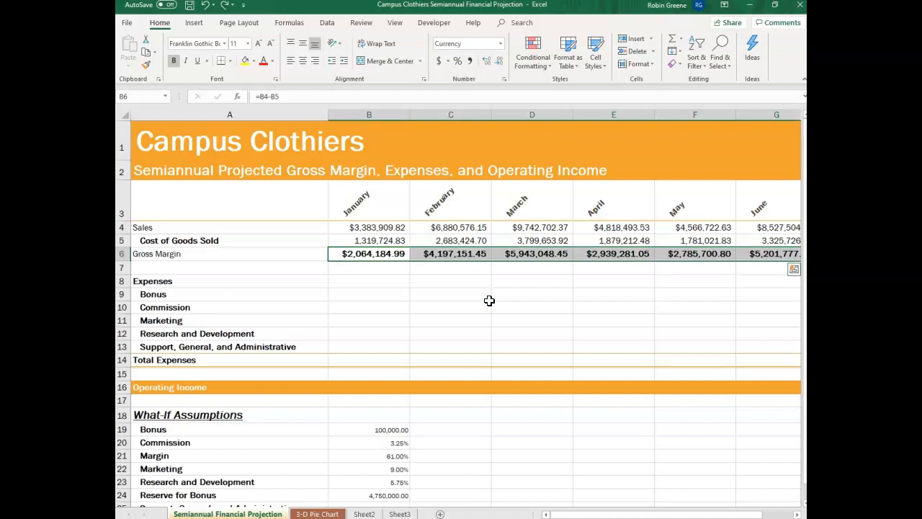
Enter the January Bonus formula =IF(B4>=B24,B19,0) in B9
{"action": "left_click", "coordinate": [363, 284]}
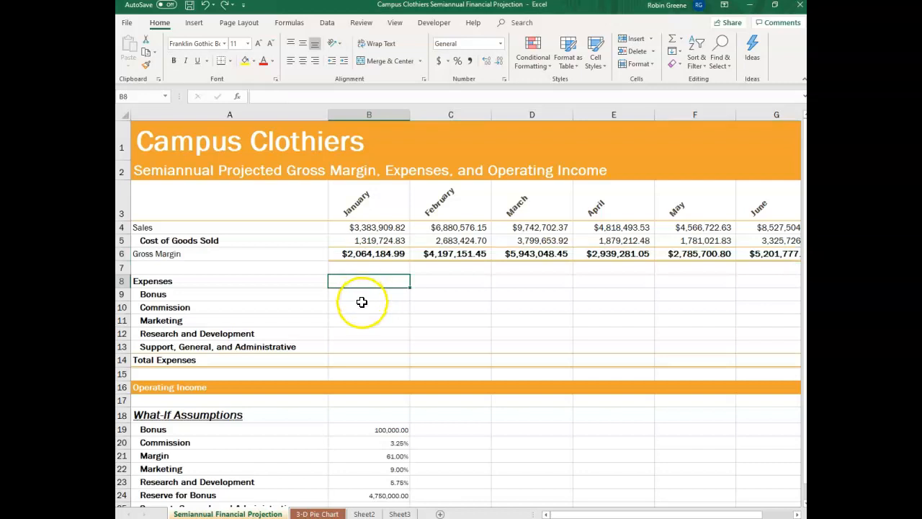
{"action": "left_click", "coordinate": [361, 295]}
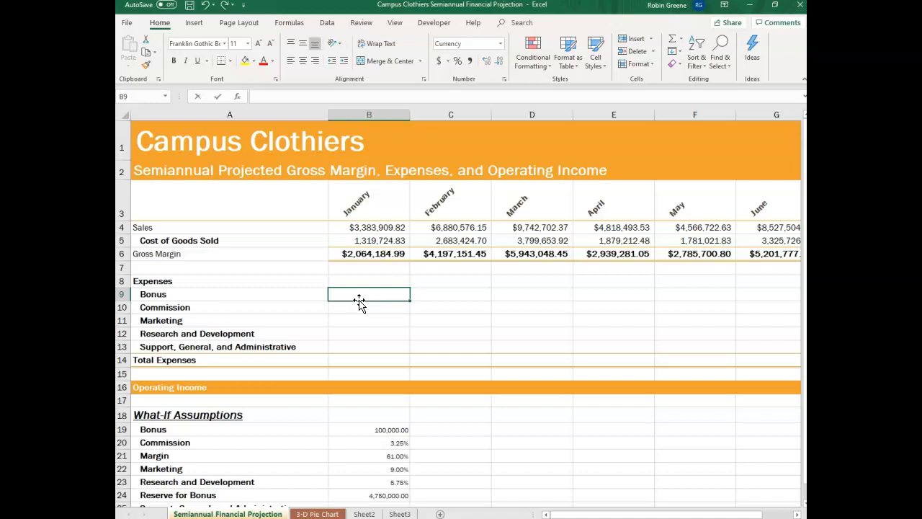
{"action": "type", "text": "=i"}
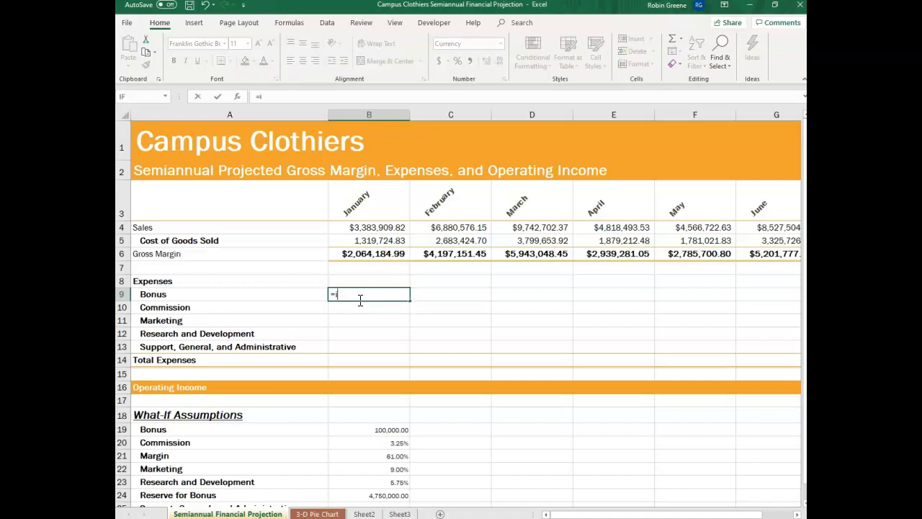
{"action": "type", "text": "f("}
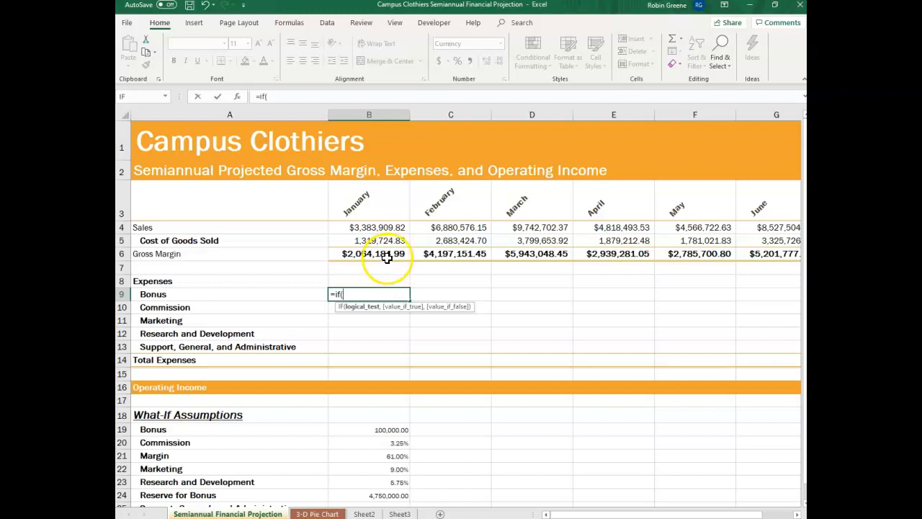
{"action": "left_click", "coordinate": [379, 226]}
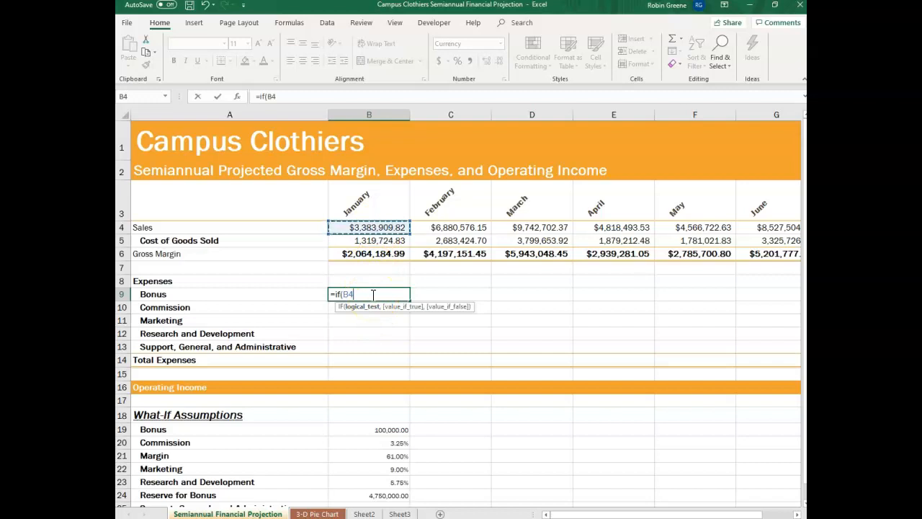
{"action": "type", "text": ">="}
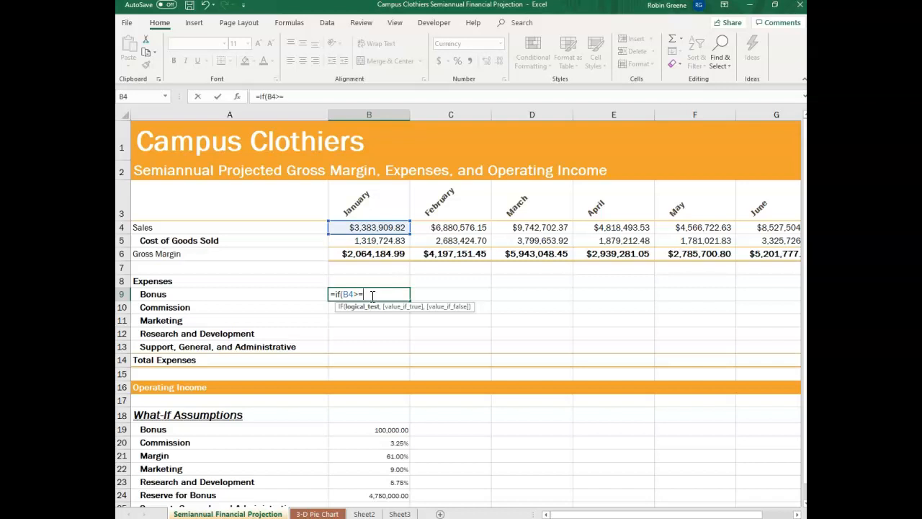
{"action": "left_click", "coordinate": [389, 495]}
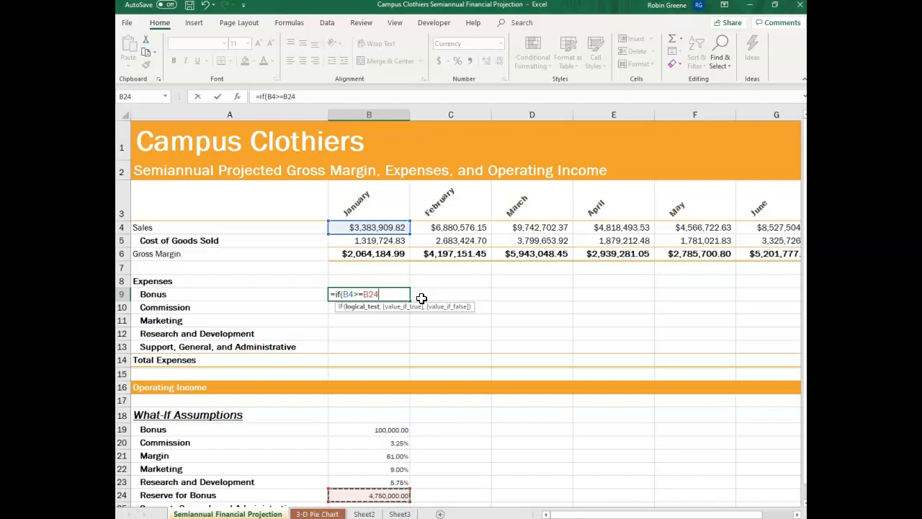
{"action": "type", "text": ","}
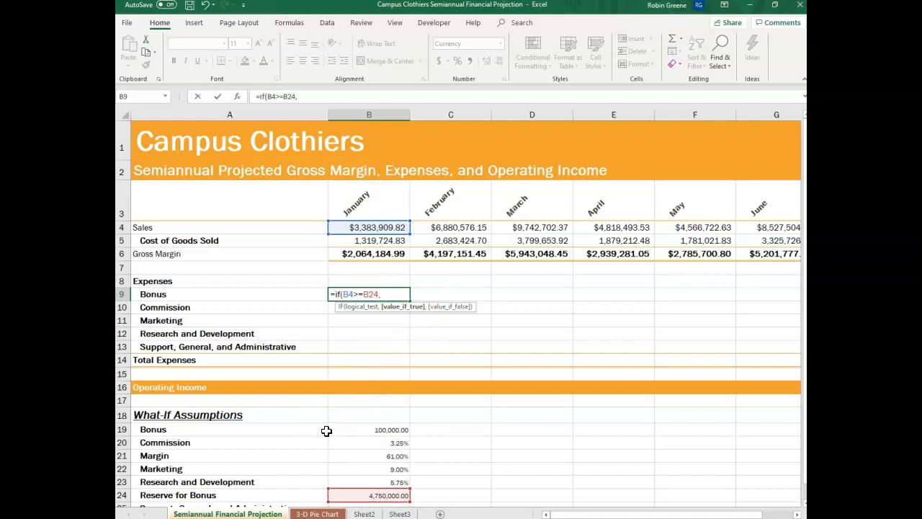
{"action": "left_click", "coordinate": [367, 433]}
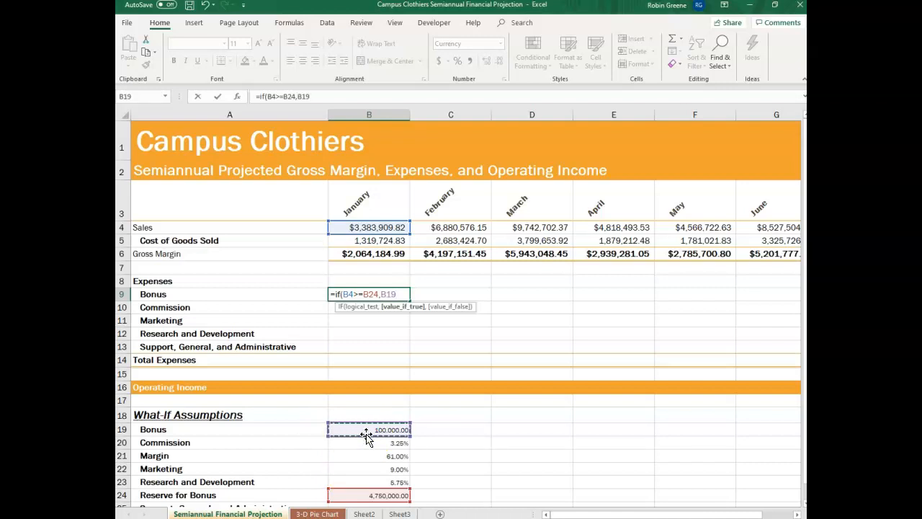
{"action": "type", "text": ","}
{"action": "left_click", "coordinate": [391, 293]}
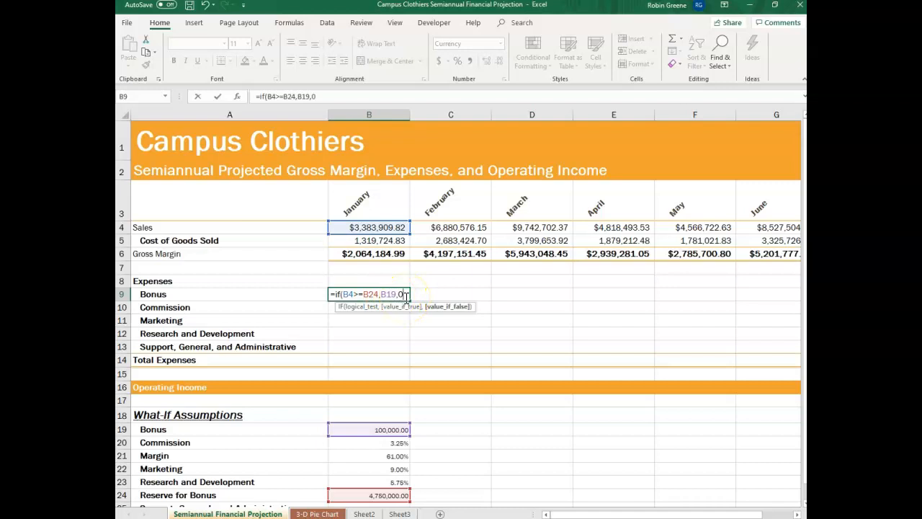
{"action": "type", "text": "0)"}
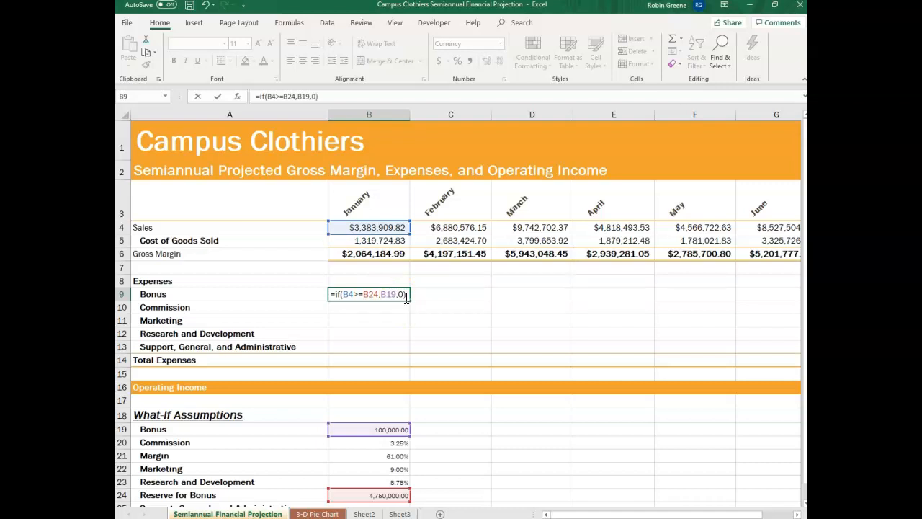
{"action": "key", "text": "Tab"}
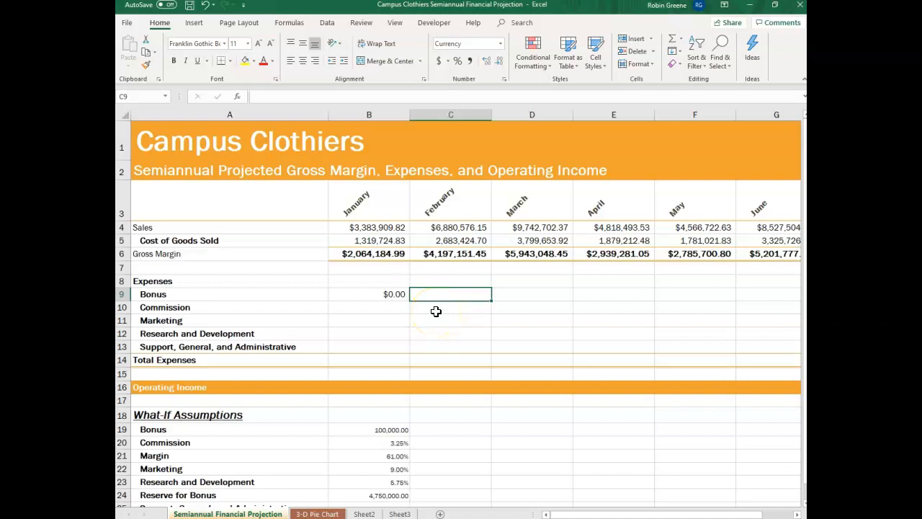
{"action": "left_click", "coordinate": [680, 38]}
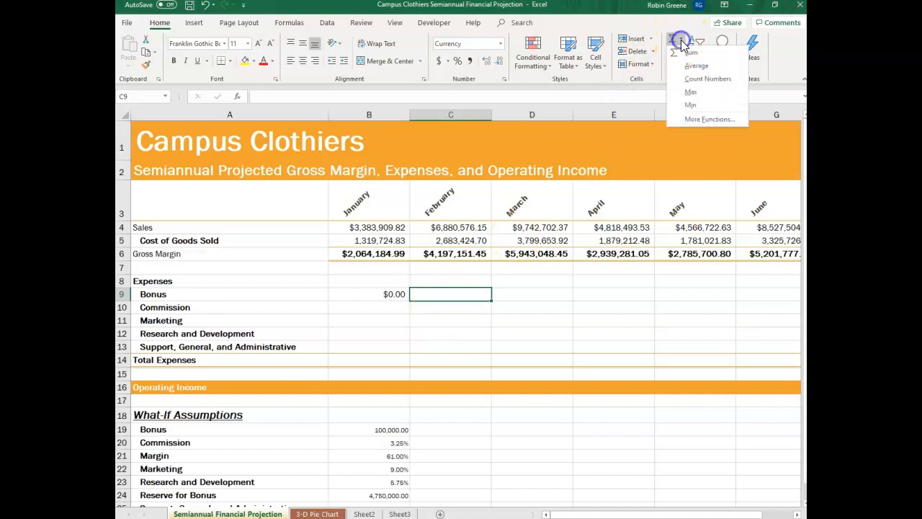
{"action": "left_click", "coordinate": [710, 118]}
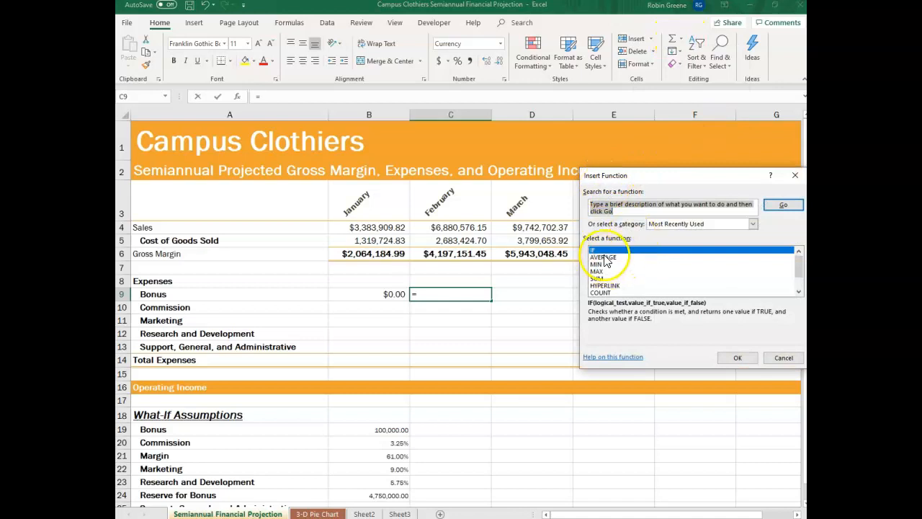
{"action": "left_click", "coordinate": [739, 358]}
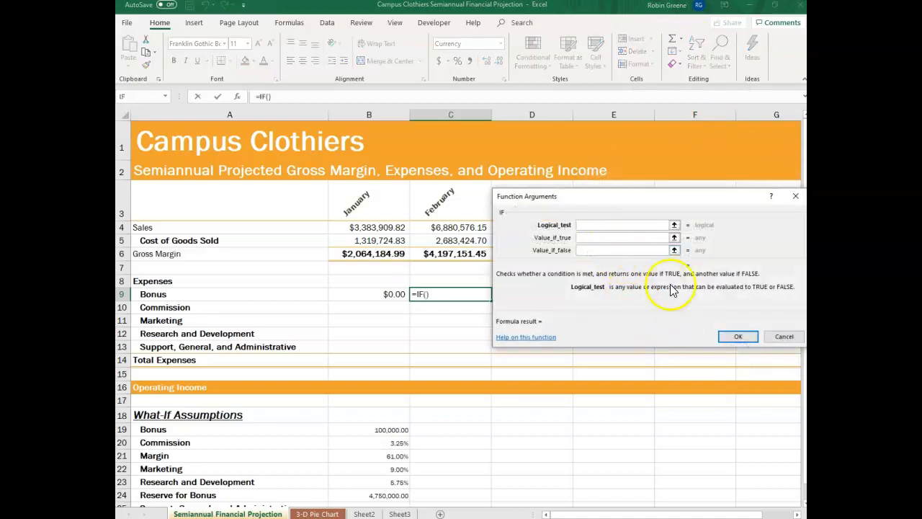
{"action": "left_click", "coordinate": [787, 336]}
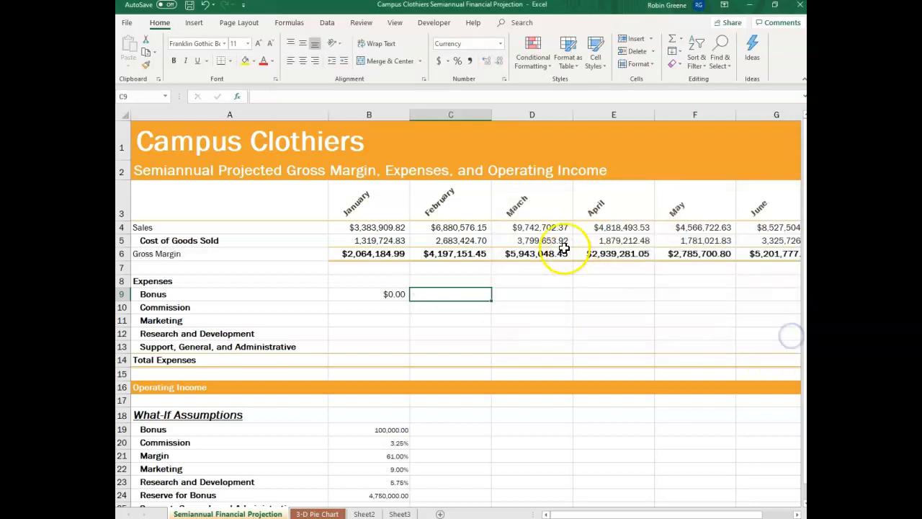
Insert an IF function for the February Bonus in C9 with the logical test C4>=B24
{"action": "left_click", "coordinate": [239, 97]}
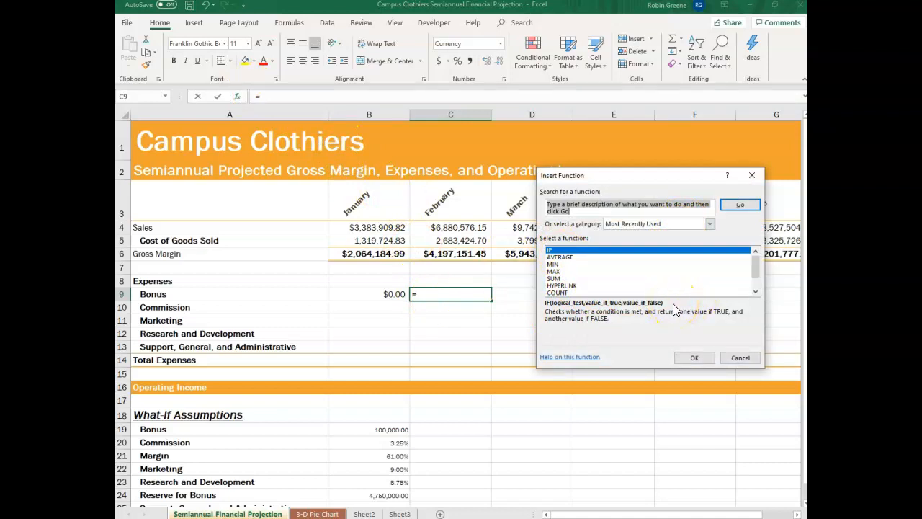
{"action": "left_click", "coordinate": [695, 358]}
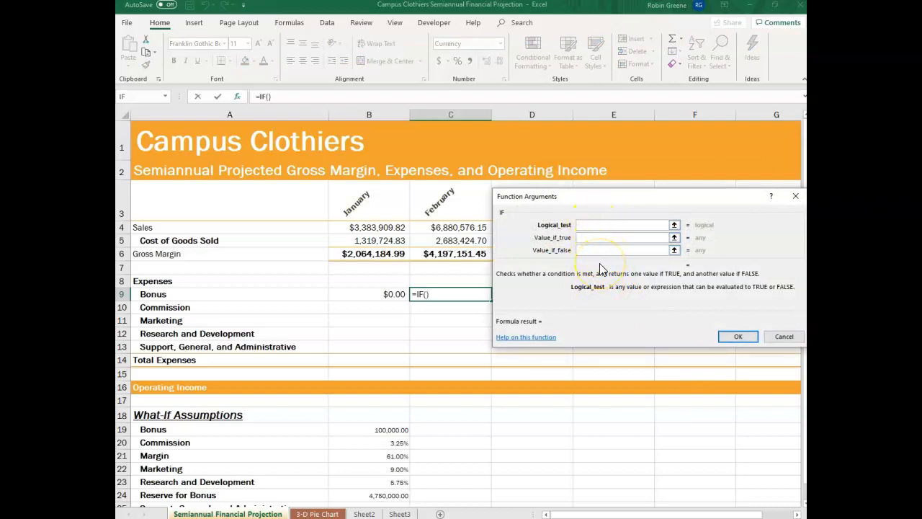
{"action": "left_click", "coordinate": [458, 227]}
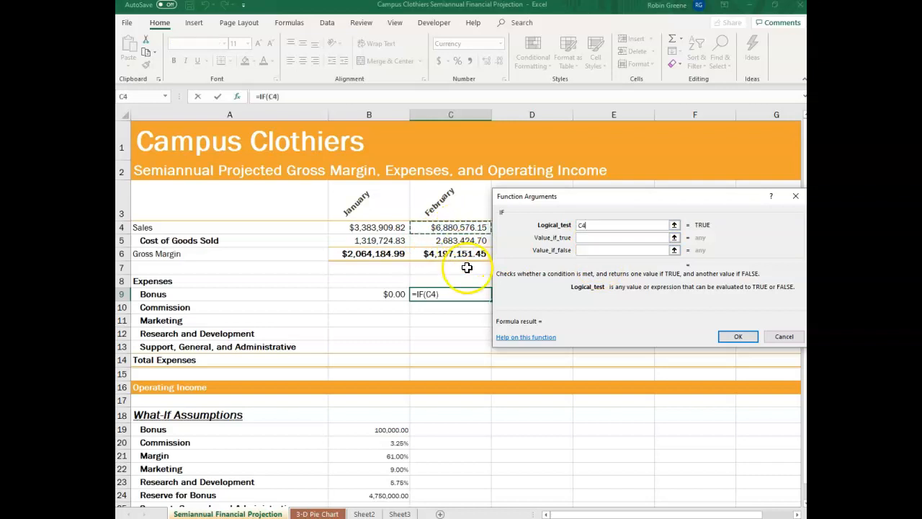
{"action": "type", "text": ">"}
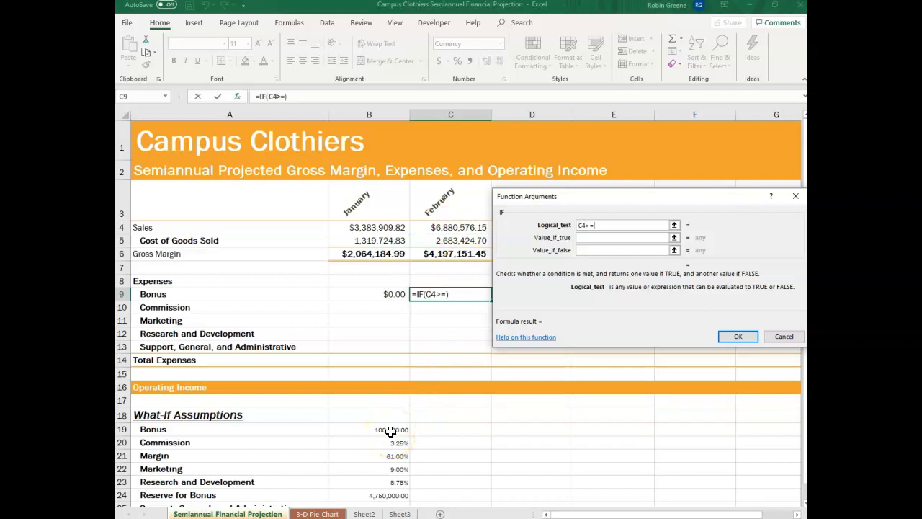
{"action": "type", "text": "="}
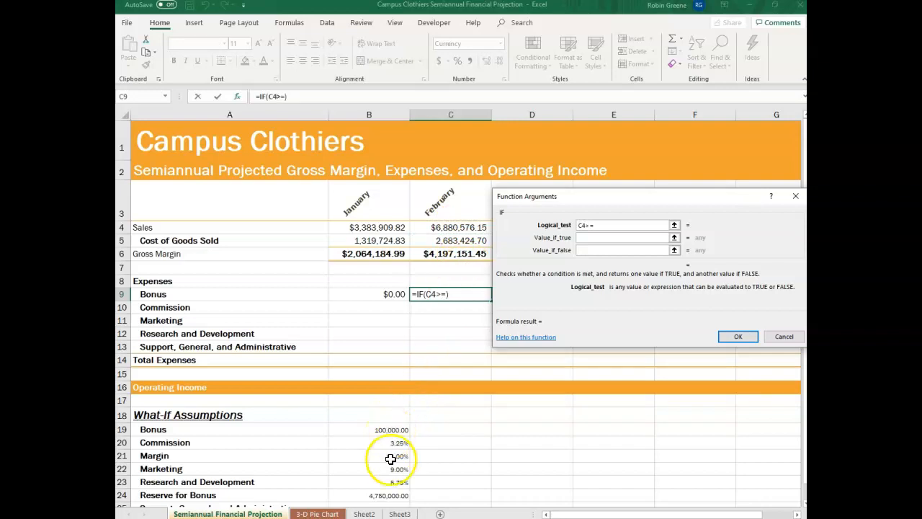
{"action": "left_click", "coordinate": [389, 496]}
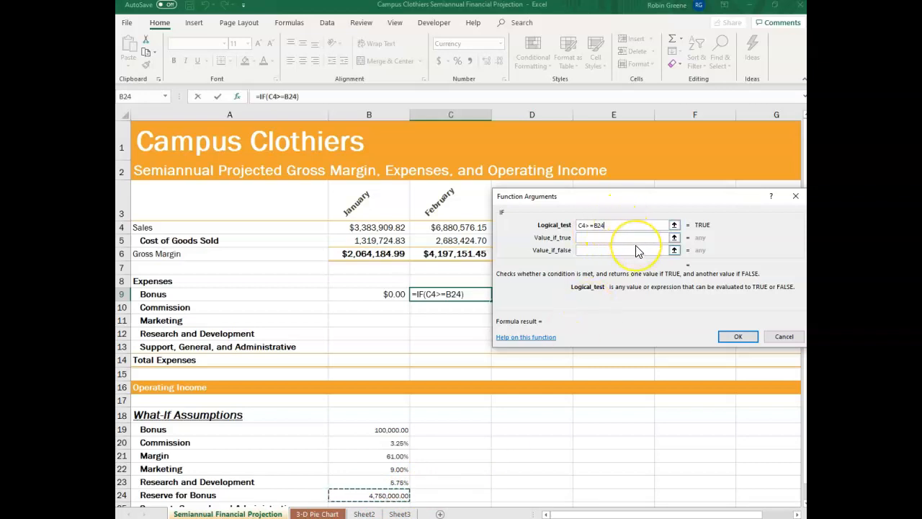
Set the IF function's true value to "Bonus" and false value to "No Bonus", and complete the C9 formula
{"action": "left_click", "coordinate": [621, 227]}
{"action": "left_click", "coordinate": [620, 236]}
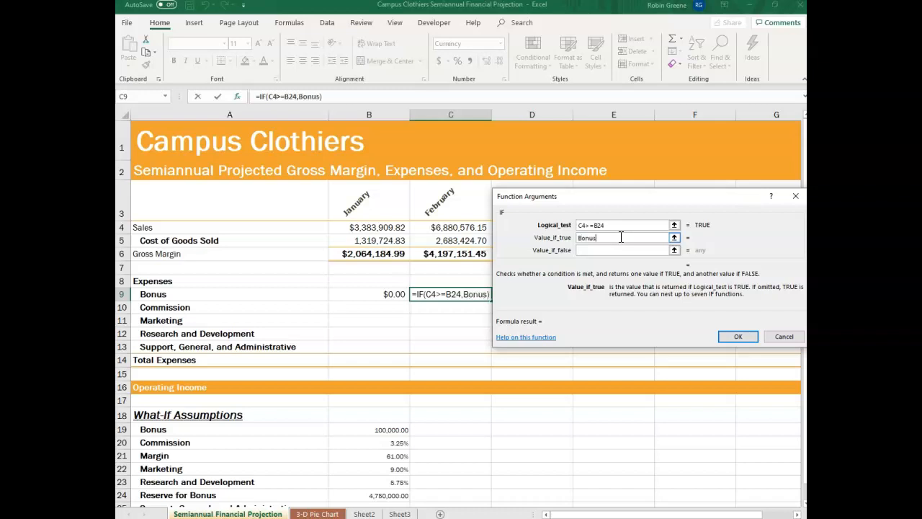
{"action": "left_click", "coordinate": [619, 249]}
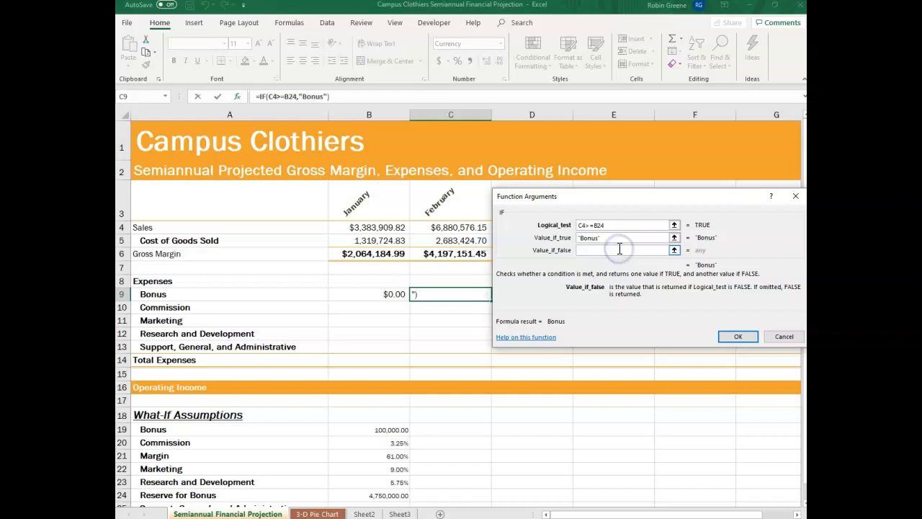
{"action": "type", "text": "No Bonus"}
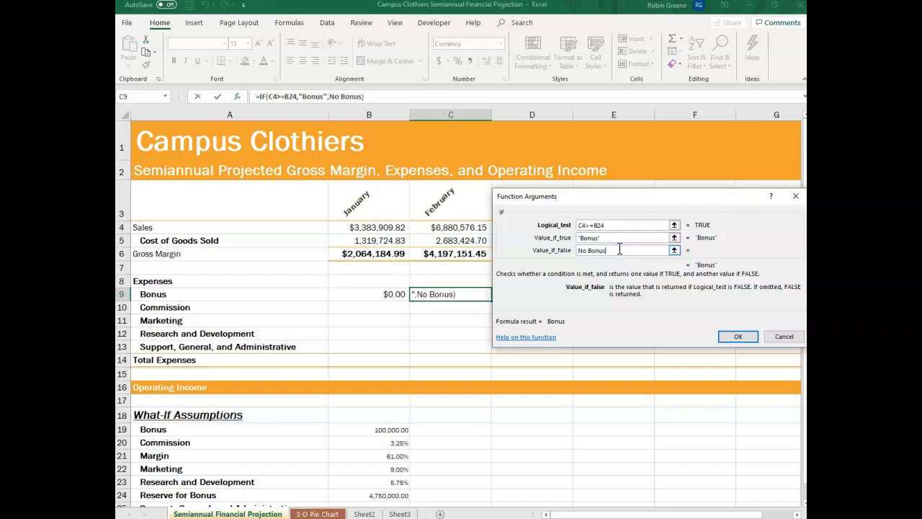
{"action": "left_click", "coordinate": [648, 225]}
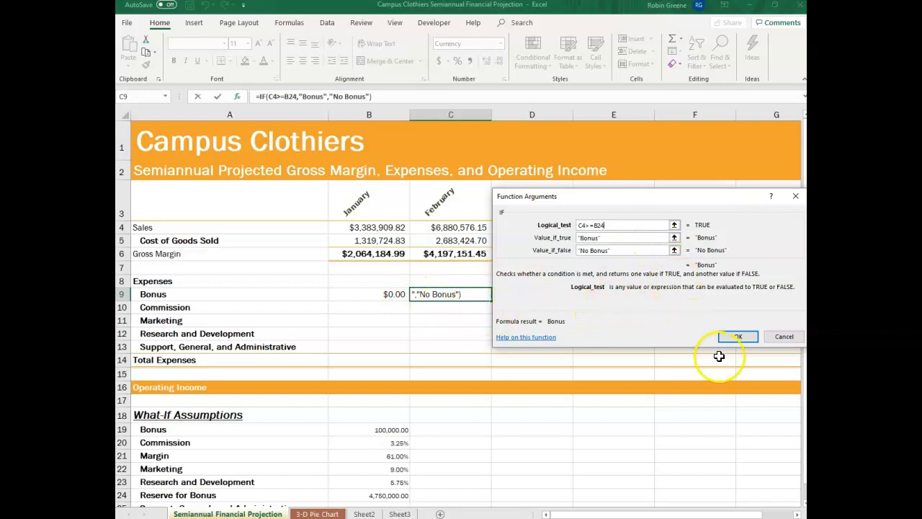
{"action": "left_click", "coordinate": [741, 335]}
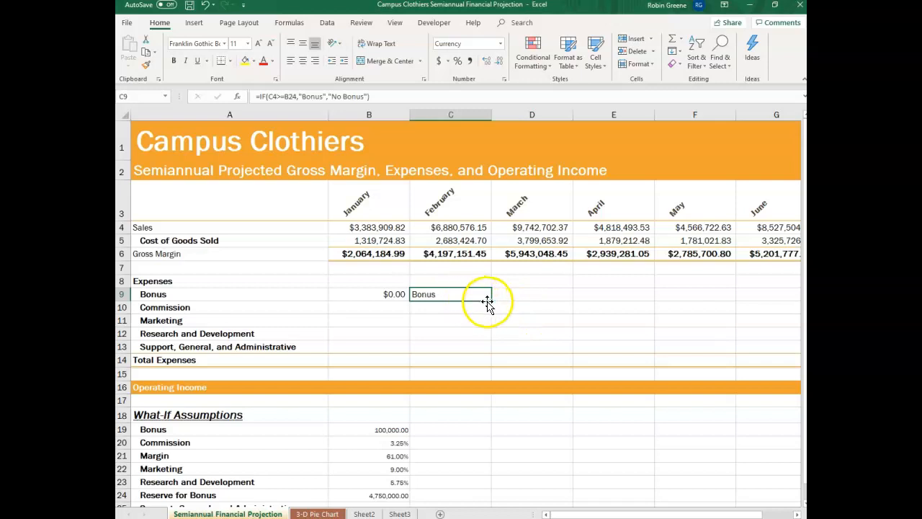
Try filling the February Bonus formula from C9 back into January's B9, and undo the fill
{"action": "left_click_drag", "start_coordinate": [492, 302], "coordinate": [362, 295]}
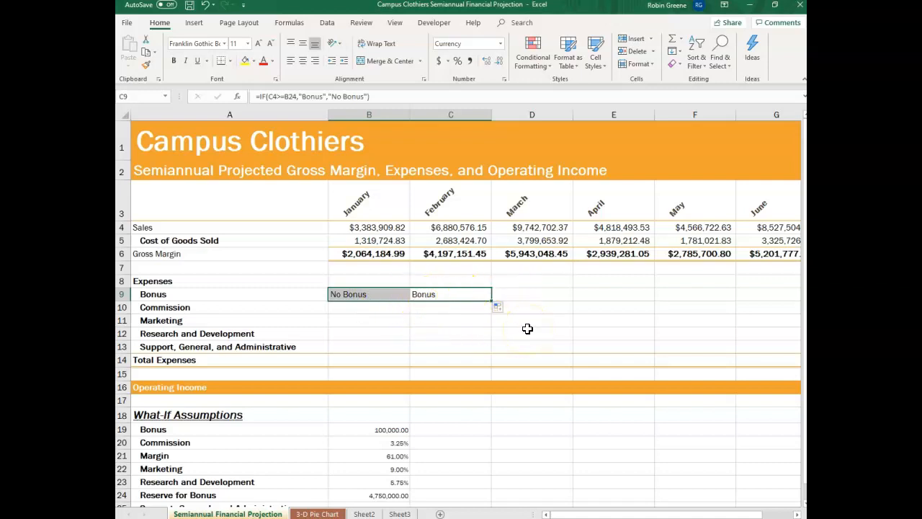
{"action": "key", "text": "ctrl+z"}
Start an IF function for the March Bonus in D9 with the logical test D4>=B24
{"action": "left_click", "coordinate": [527, 294]}
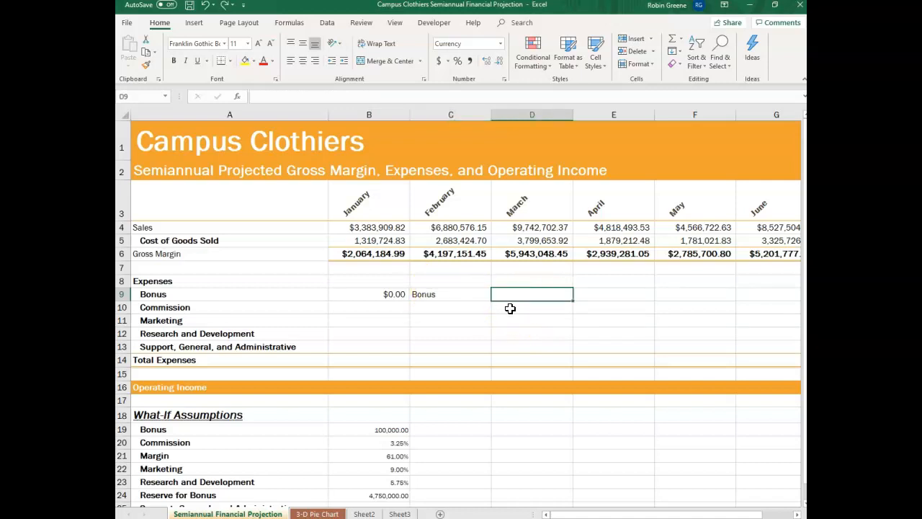
{"action": "type", "text": "="}
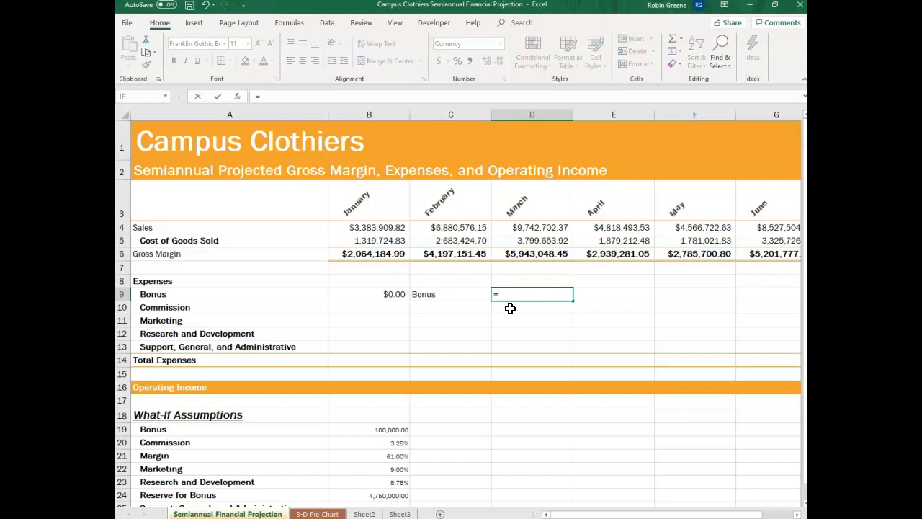
{"action": "type", "text": "if"}
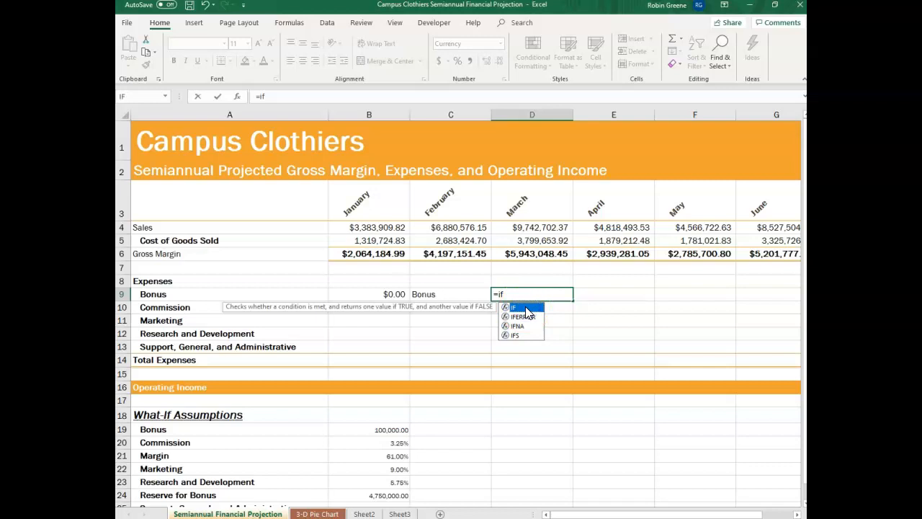
{"action": "double_click", "coordinate": [526, 307]}
{"action": "left_click", "coordinate": [528, 315]}
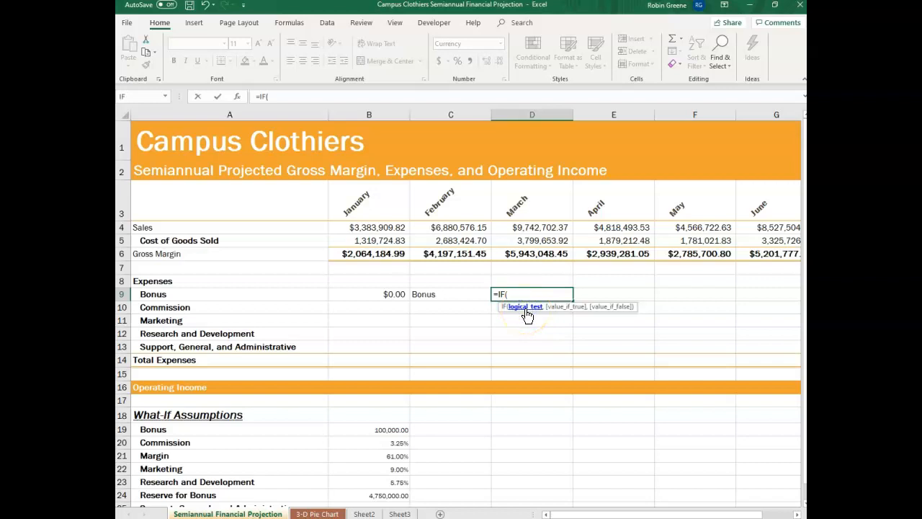
{"action": "left_click", "coordinate": [523, 228]}
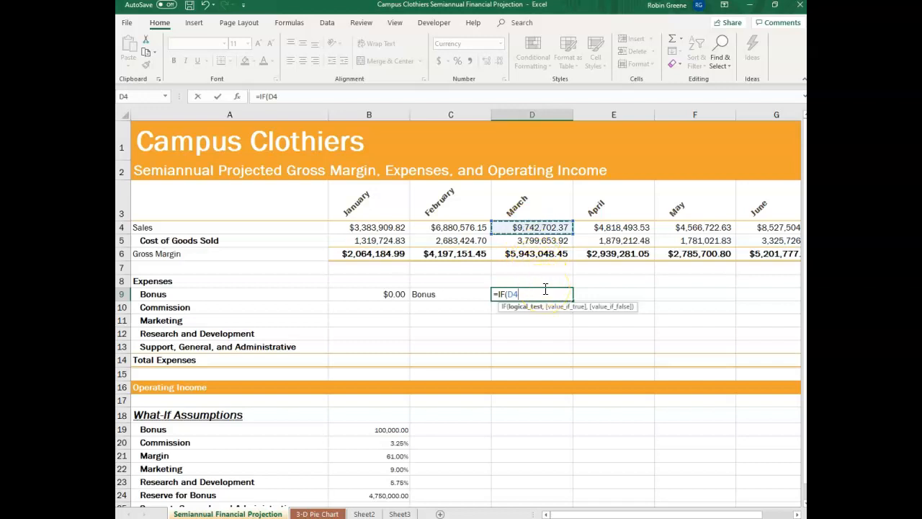
{"action": "type", "text": ">="}
{"action": "left_click", "coordinate": [390, 496]}
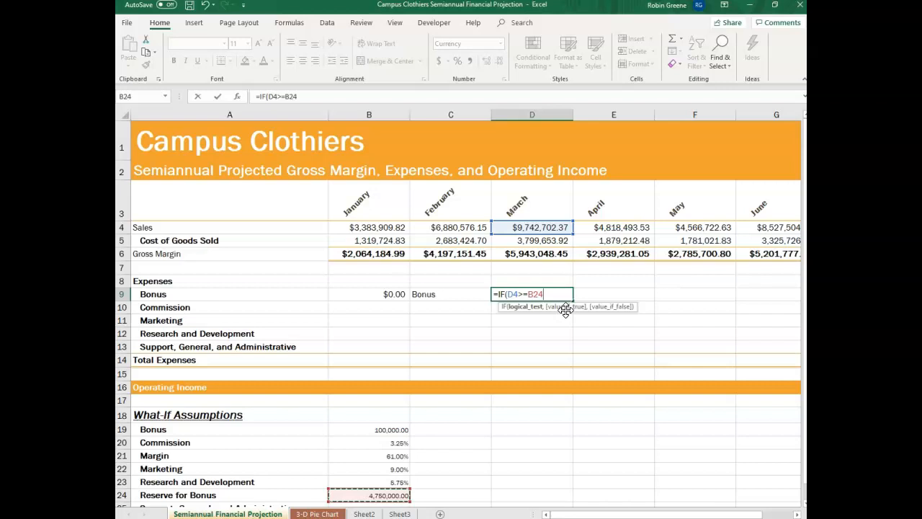
{"action": "type", "text": ","}
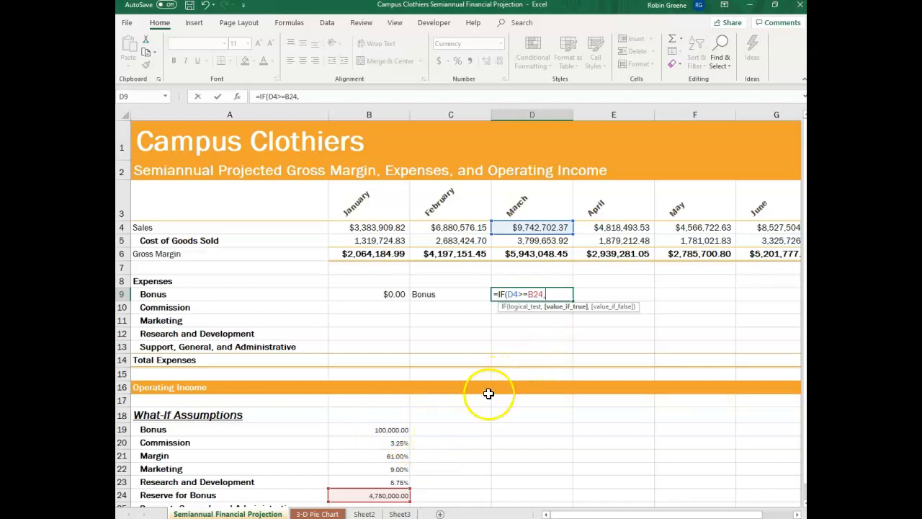
Set the D9 IF function's true value to $B$20*(D4-B24)
{"action": "left_click", "coordinate": [372, 443]}
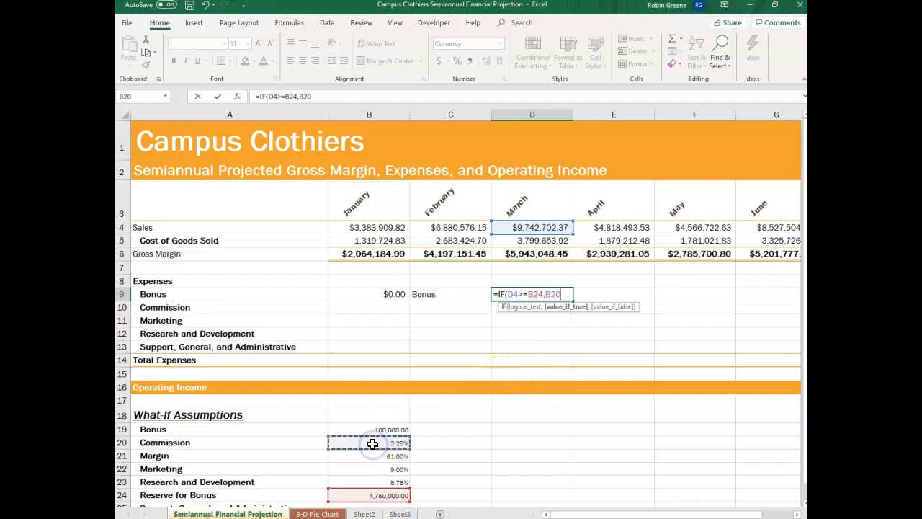
{"action": "key", "text": "F4"}
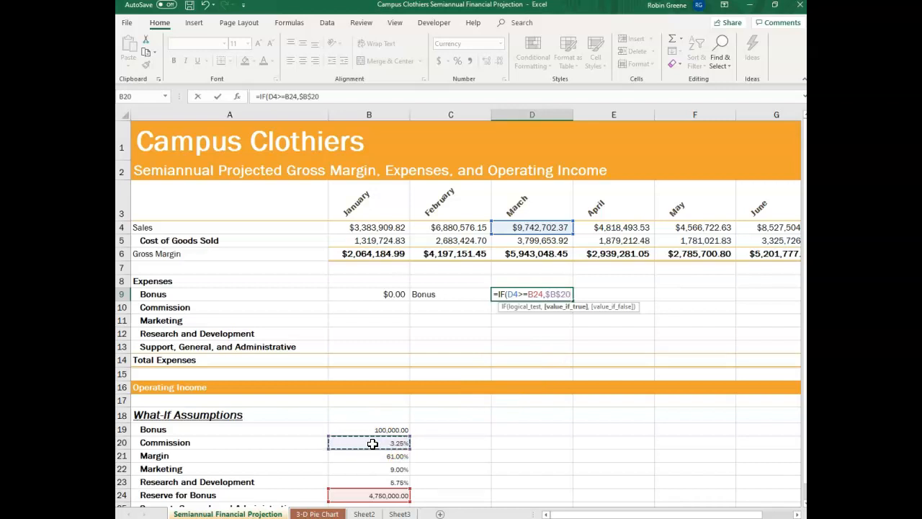
{"action": "type", "text": "*"}
{"action": "left_click", "coordinate": [536, 228]}
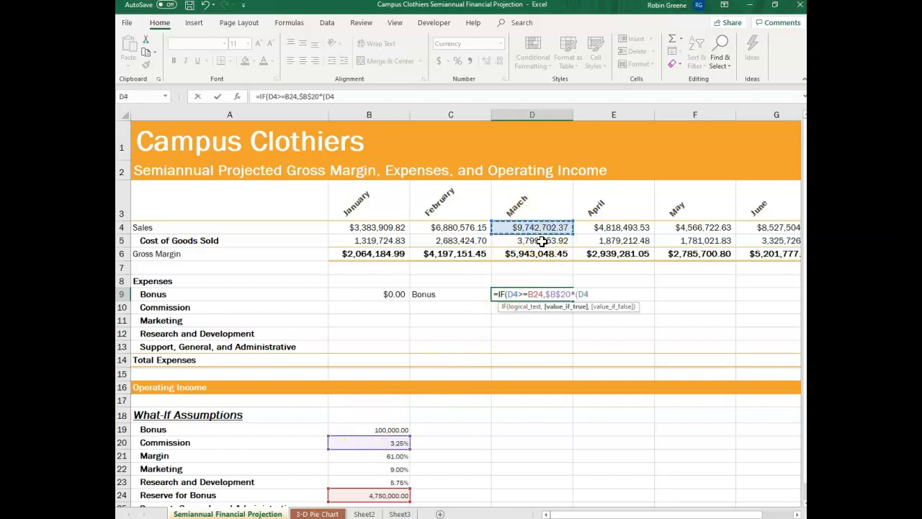
{"action": "type", "text": "-"}
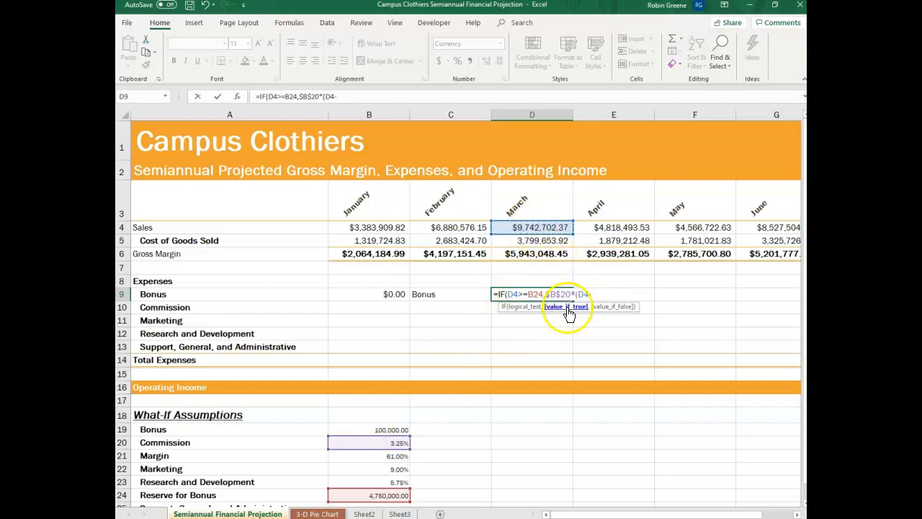
{"action": "left_click", "coordinate": [389, 495]}
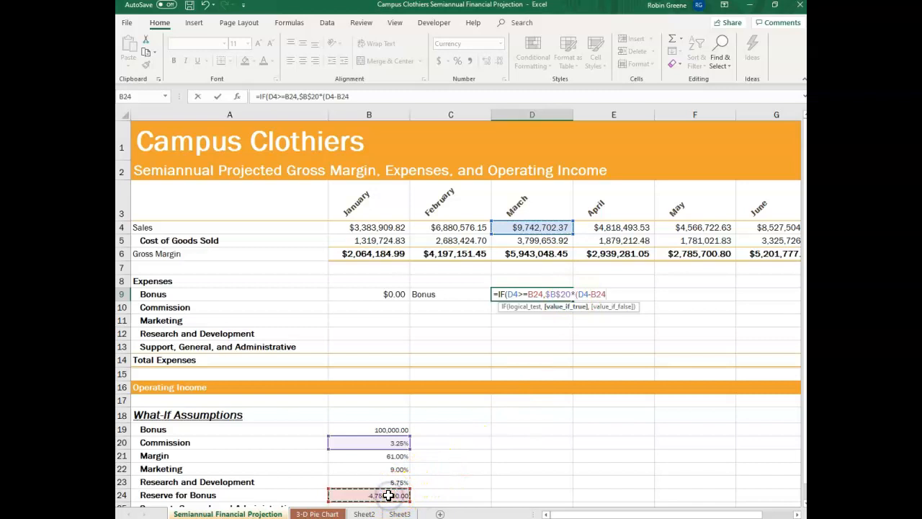
{"action": "type", "text": ")"}
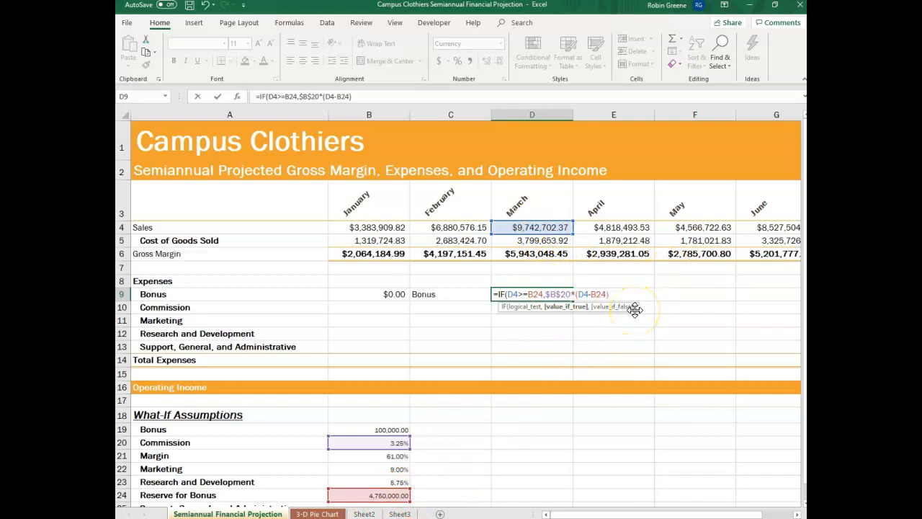
Set the D9 IF function's false value to $B$19, make B24 in the true value absolute, and complete the formula
{"action": "type", "text": ","}
{"action": "left_click", "coordinate": [394, 431]}
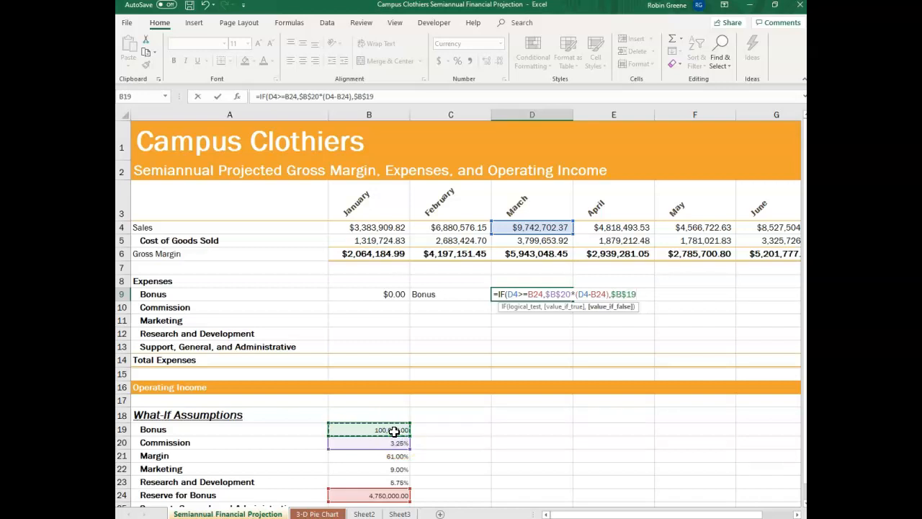
{"action": "type", "text": ")"}
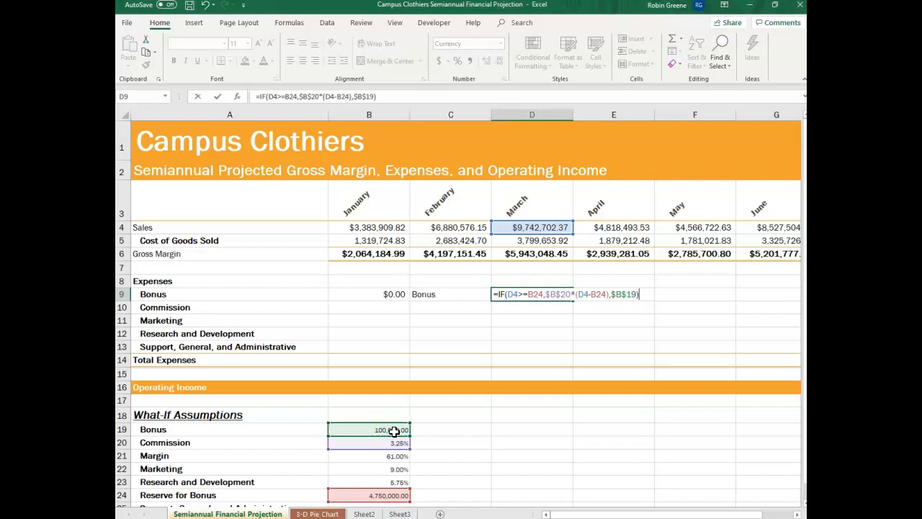
{"action": "left_click", "coordinate": [598, 295]}
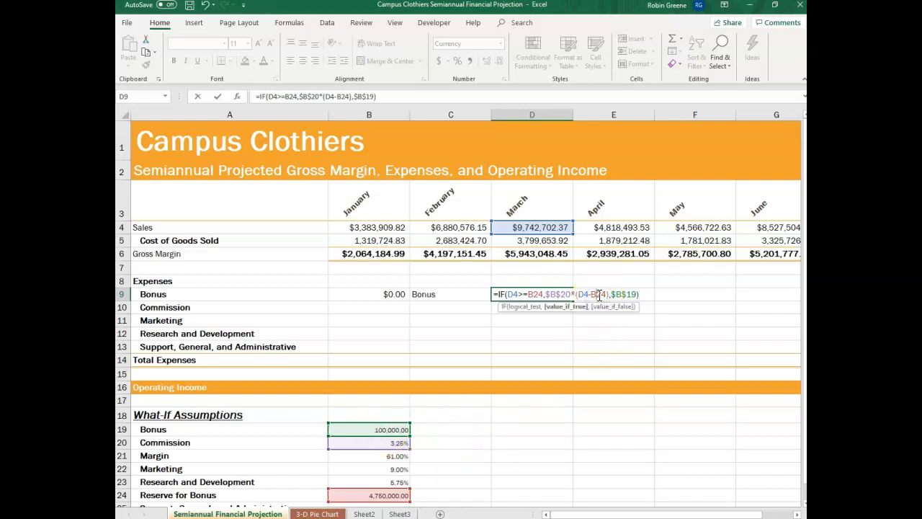
{"action": "key", "text": "F4"}
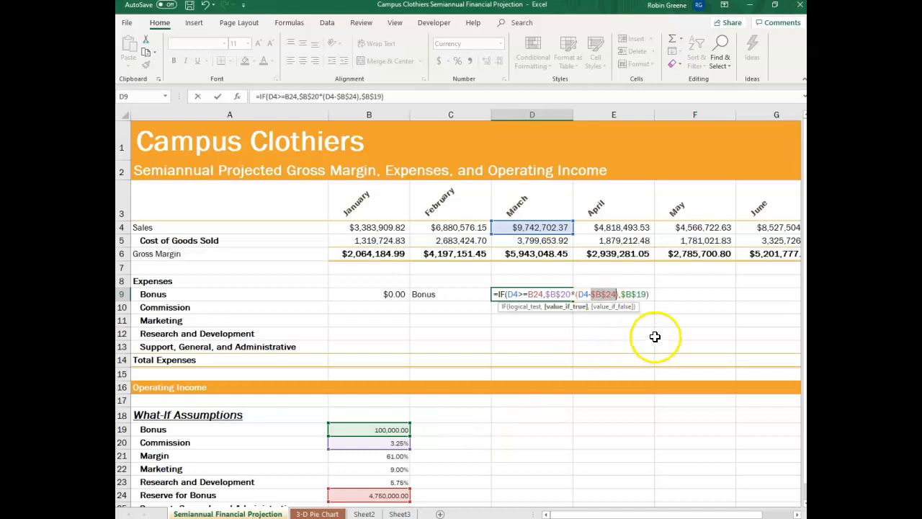
{"action": "key", "text": "Return"}
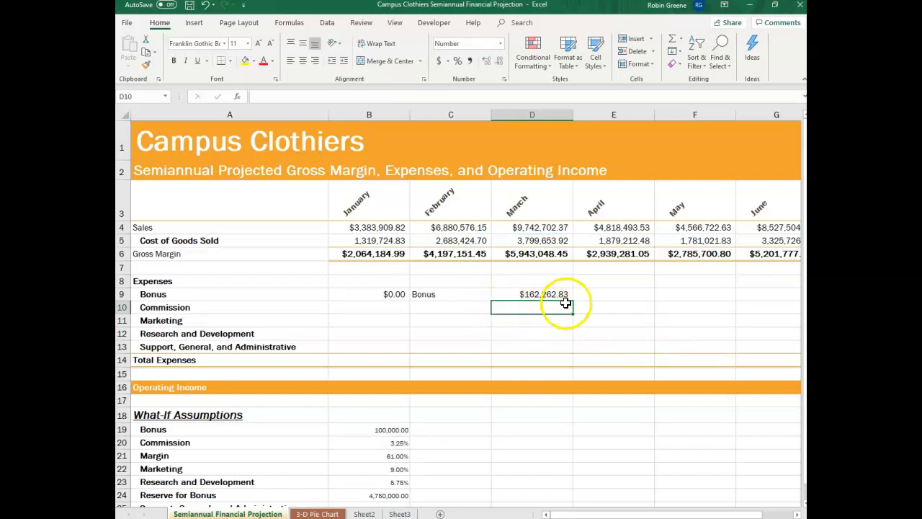
Make the B24 and B19 references absolute in the January Bonus formula in B9, and fill it across through June in G9
{"action": "left_click", "coordinate": [386, 295]}
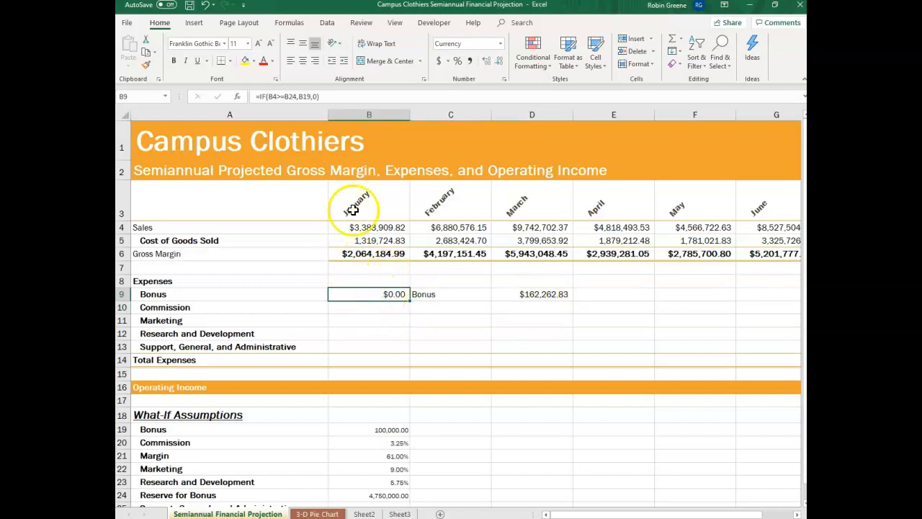
{"action": "left_click", "coordinate": [291, 96]}
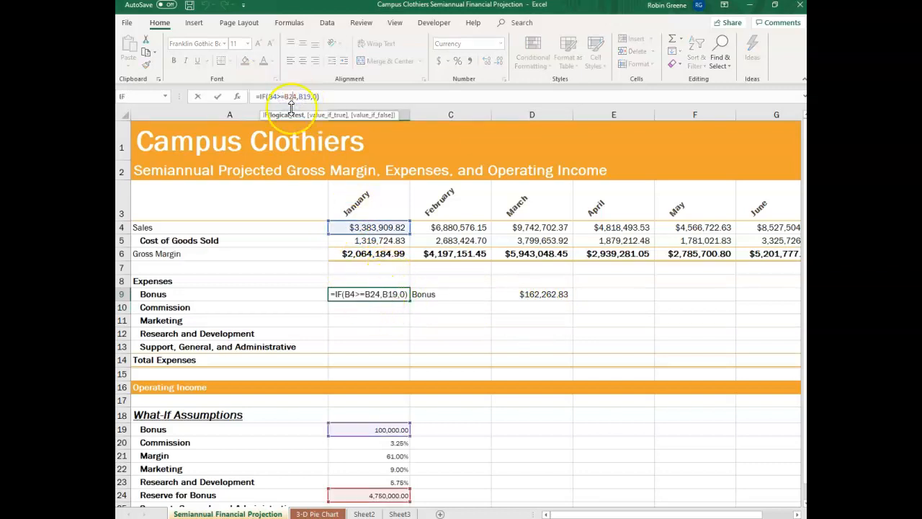
{"action": "key", "text": "F4"}
{"action": "left_click", "coordinate": [315, 98]}
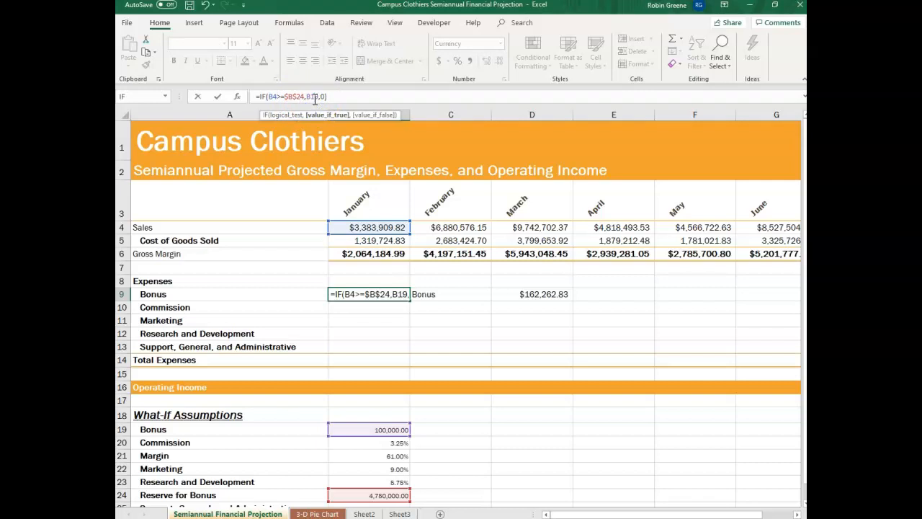
{"action": "key", "text": "F4"}
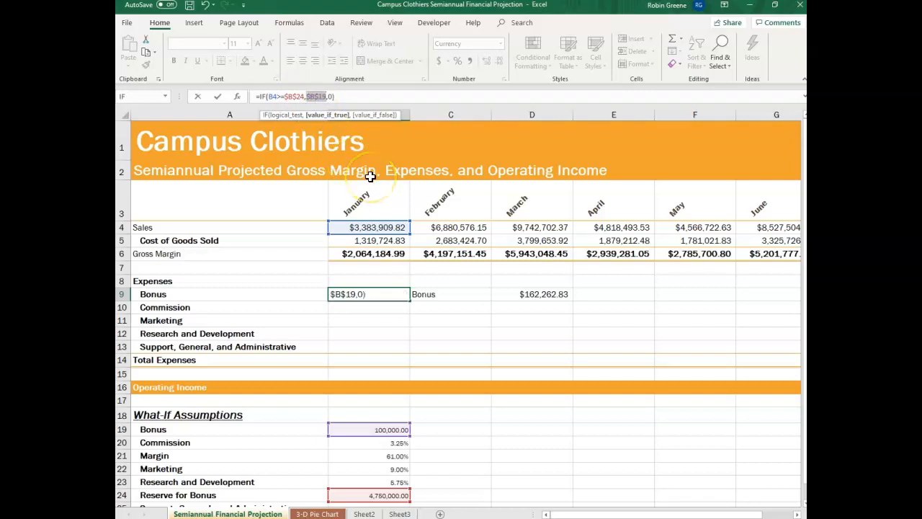
{"action": "key", "text": "Return"}
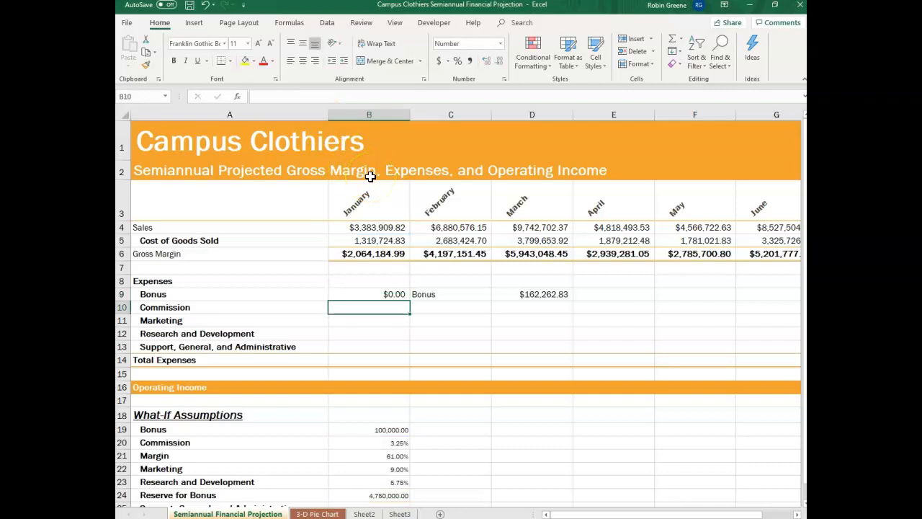
{"action": "left_click", "coordinate": [385, 296]}
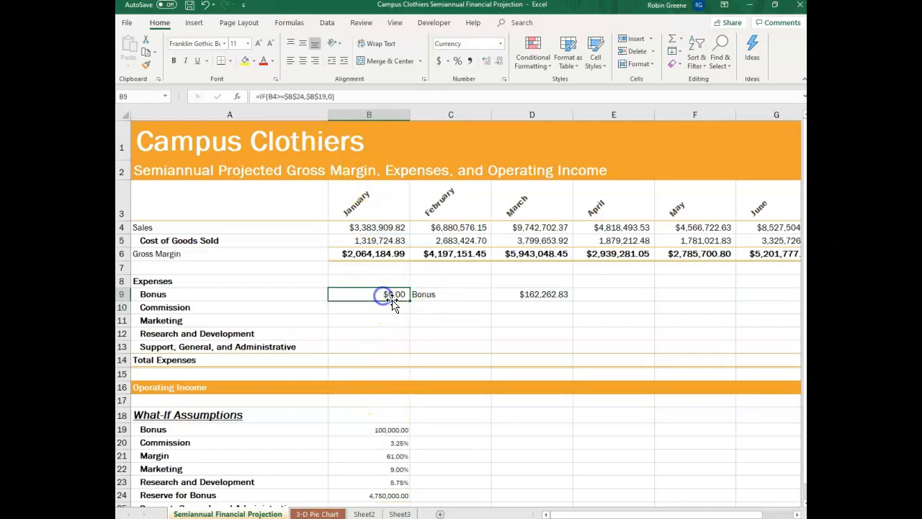
{"action": "left_click_drag", "start_coordinate": [411, 300], "coordinate": [791, 277]}
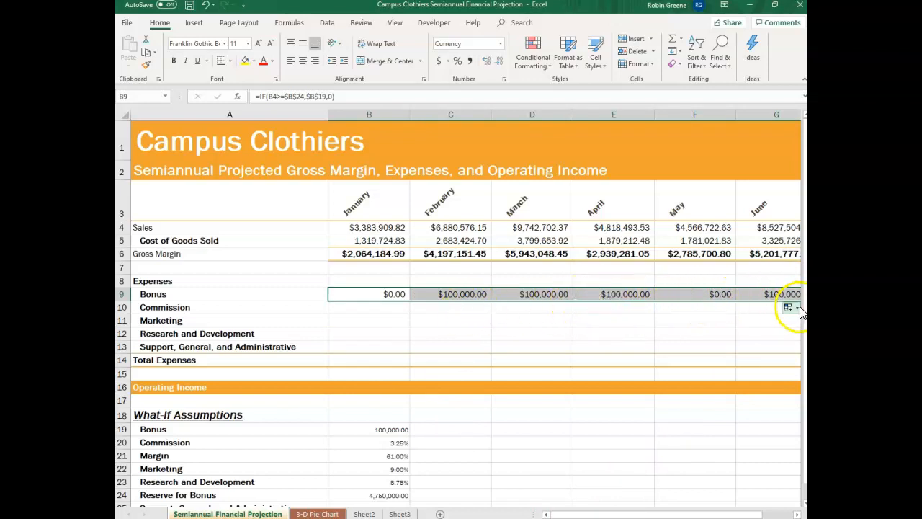
Enter the January Commission formula =B4*$B$20 in B10
{"action": "left_click", "coordinate": [360, 308]}
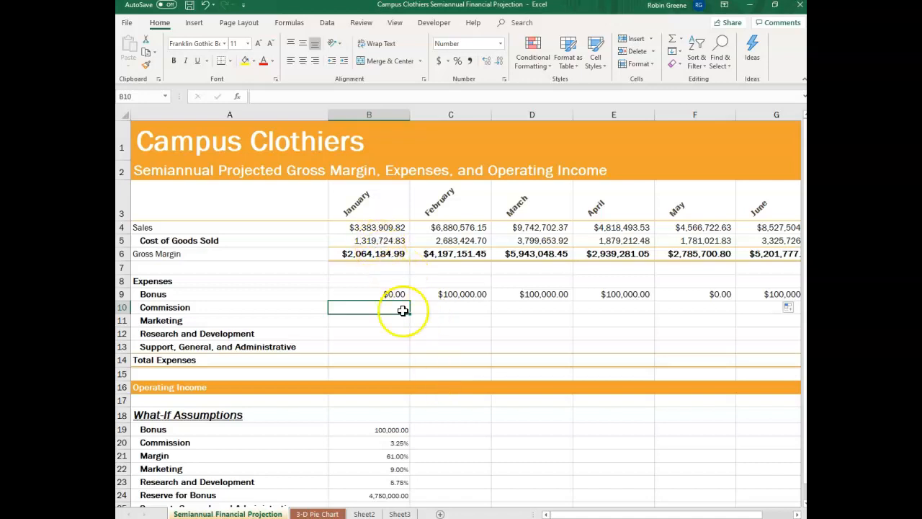
{"action": "type", "text": "="}
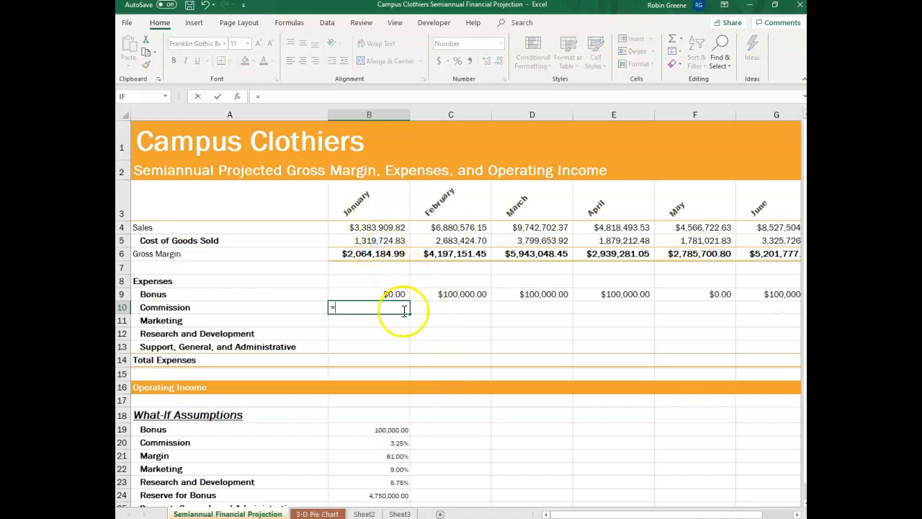
{"action": "left_click", "coordinate": [378, 229]}
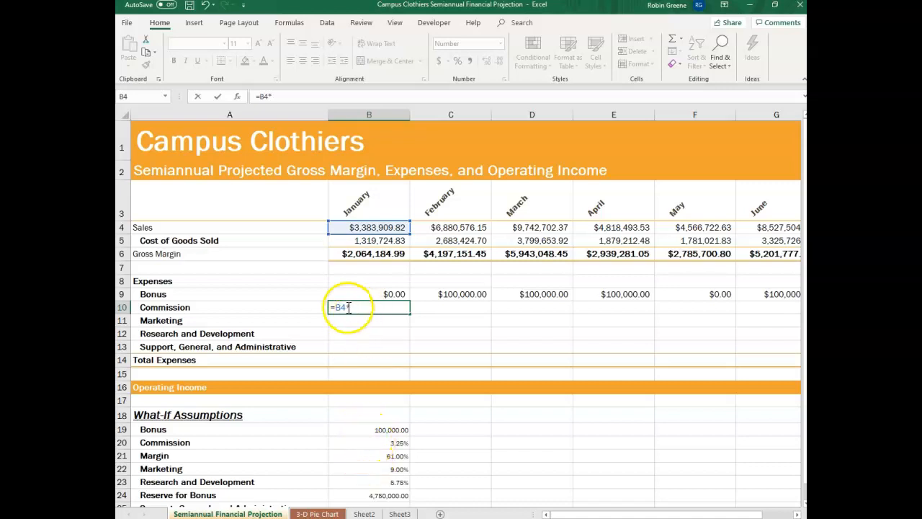
{"action": "left_click", "coordinate": [379, 445]}
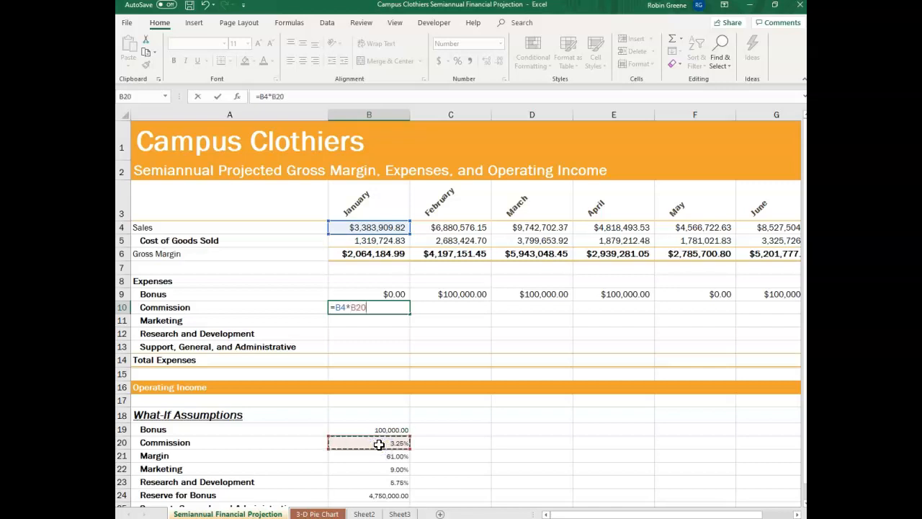
{"action": "key", "text": "Return"}
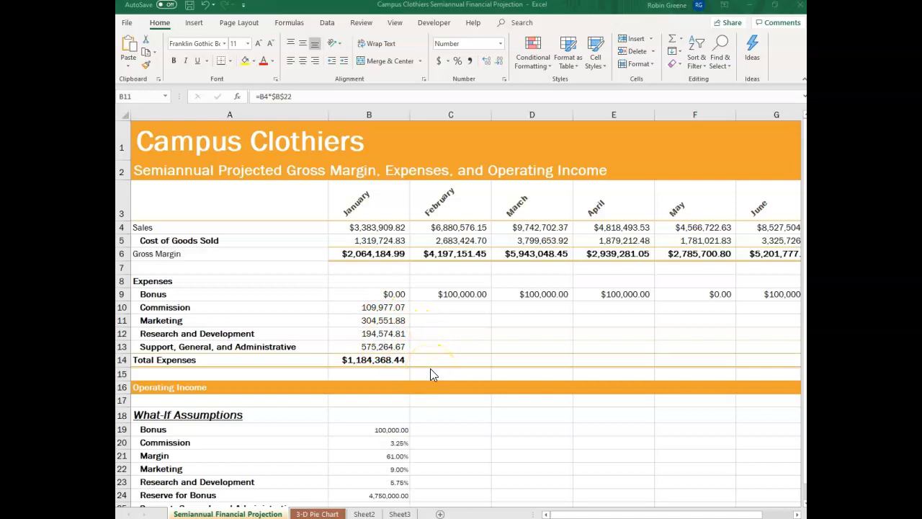
Display the worksheet's formulas and fill the January expense formulas in B10:B14 across through June in column G
{"action": "left_click", "coordinate": [444, 331]}
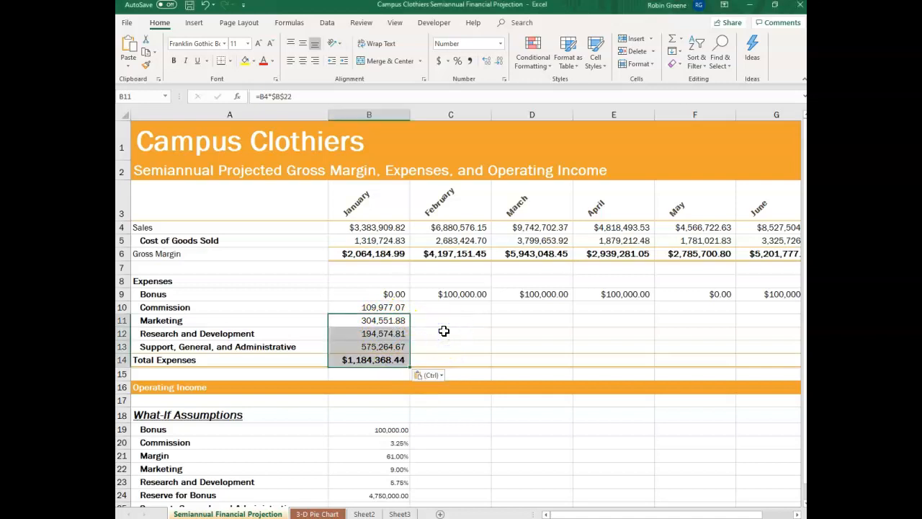
{"action": "key", "text": "ctrl+grave"}
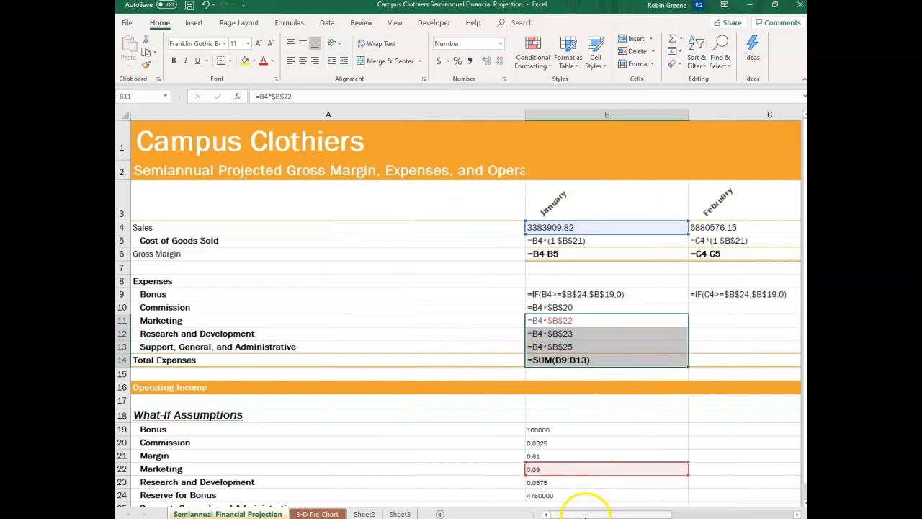
{"action": "left_click_drag", "start_coordinate": [593, 516], "coordinate": [624, 515]}
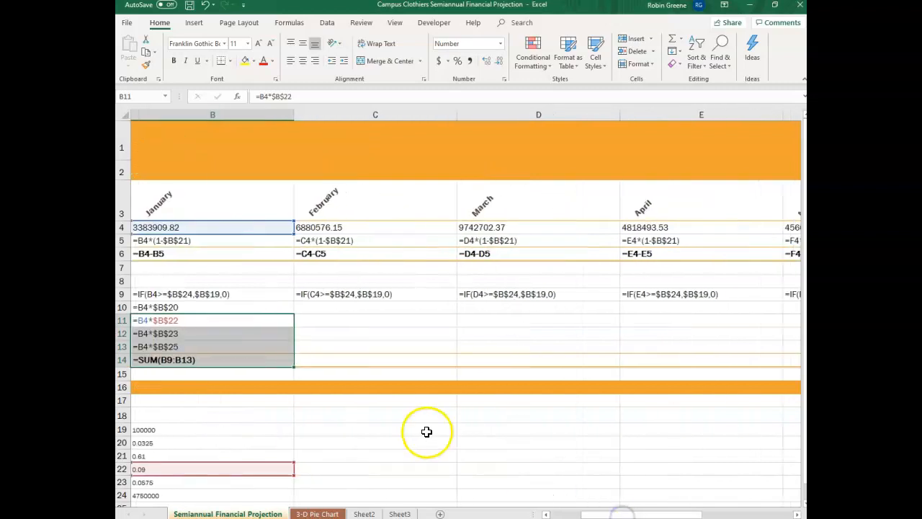
{"action": "left_click_drag", "start_coordinate": [265, 305], "coordinate": [618, 350]}
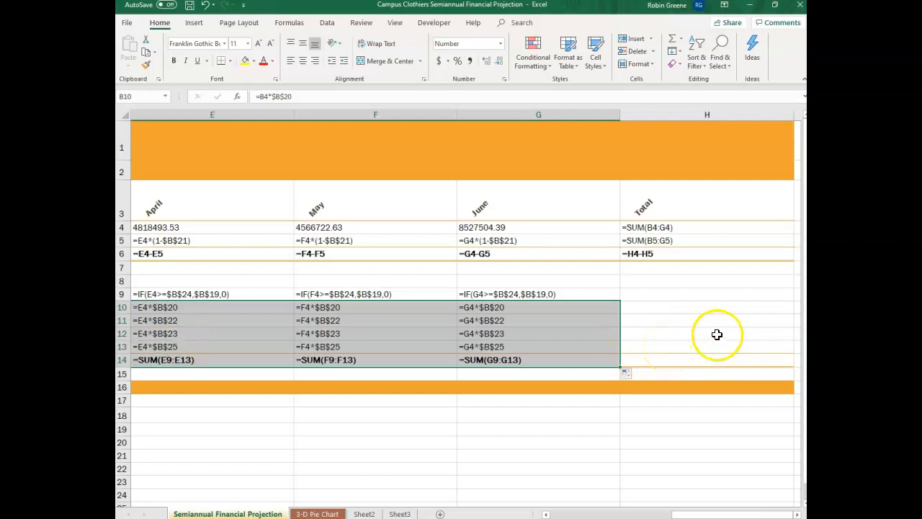
Enter the Bonus row total =SUM(B9:G9) in H9 and fill it down through the Total Expenses row in H14
{"action": "left_click", "coordinate": [652, 294]}
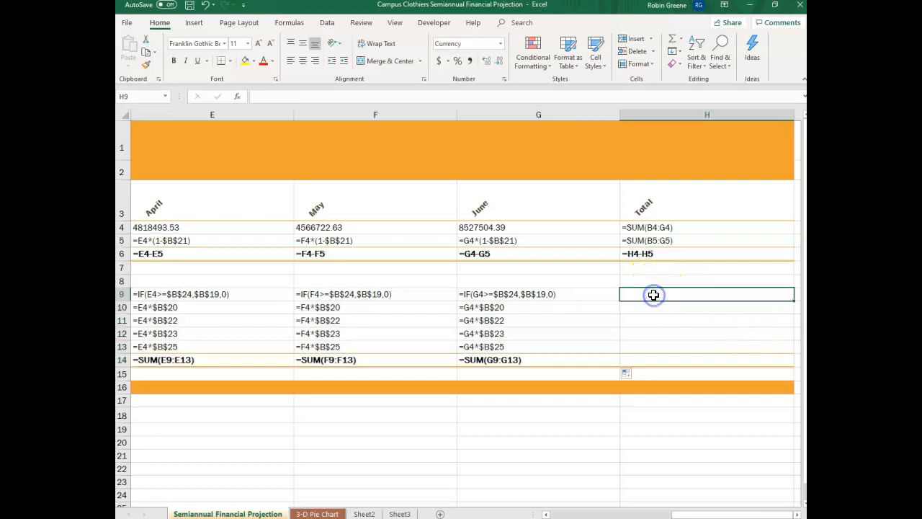
{"action": "left_click", "coordinate": [673, 39]}
{"action": "key", "text": "Return"}
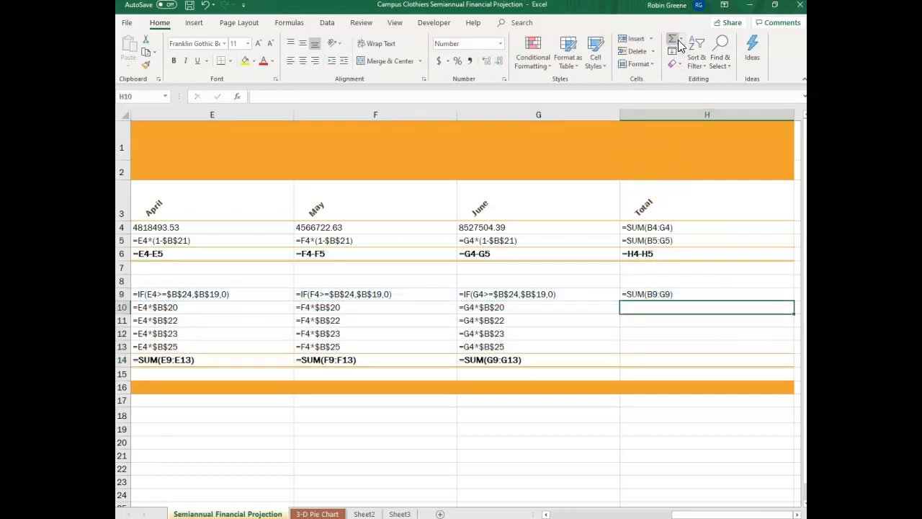
{"action": "double_click", "coordinate": [719, 294]}
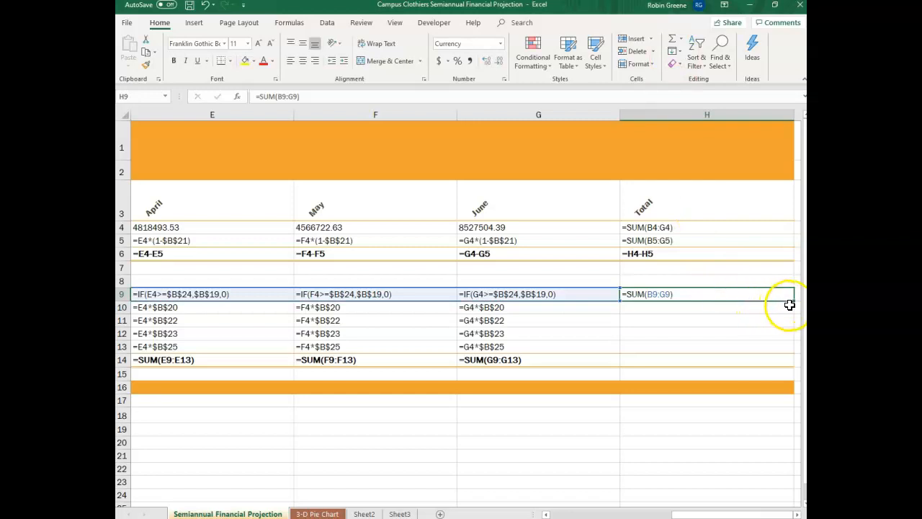
{"action": "left_click_drag", "start_coordinate": [796, 301], "coordinate": [788, 376]}
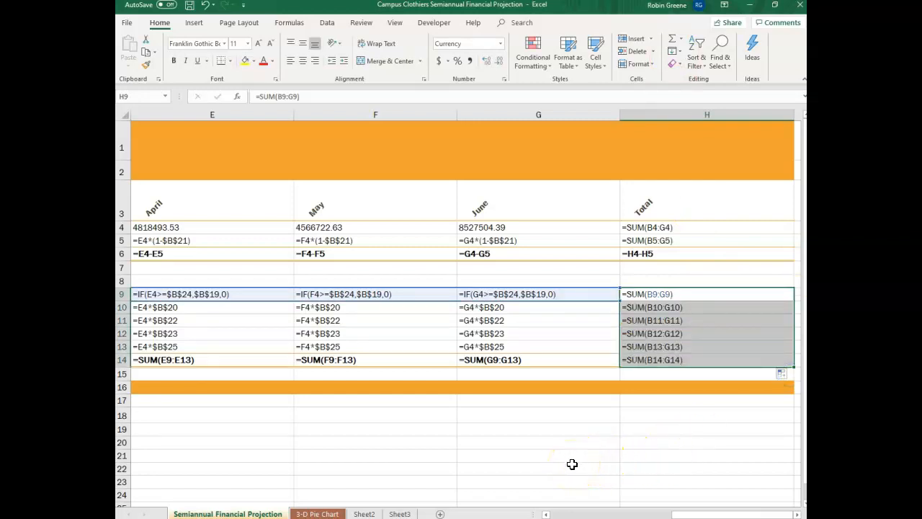
Display values instead of formulas, and set the filled totals in H9:H14 to Fill Without Formatting
{"action": "key", "text": "ctrl+grave"}
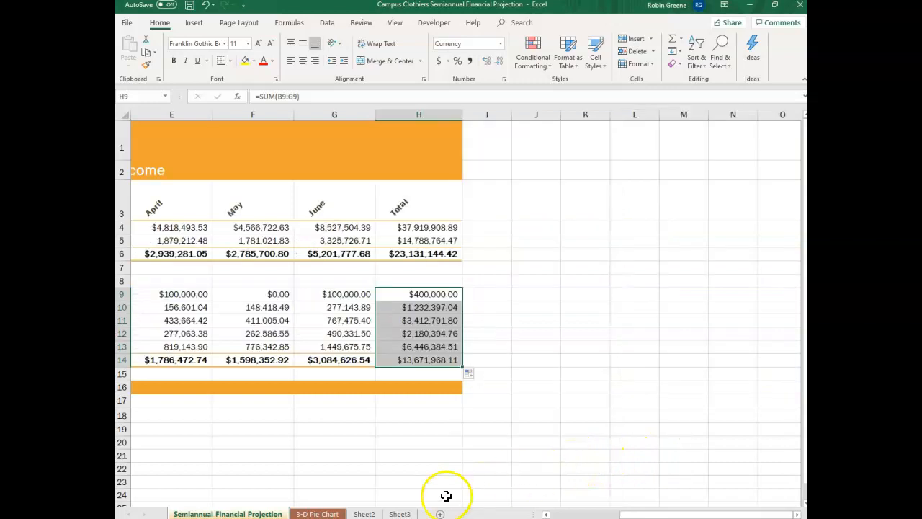
{"action": "left_click_drag", "start_coordinate": [627, 514], "coordinate": [585, 513]}
{"action": "left_click", "coordinate": [580, 358]}
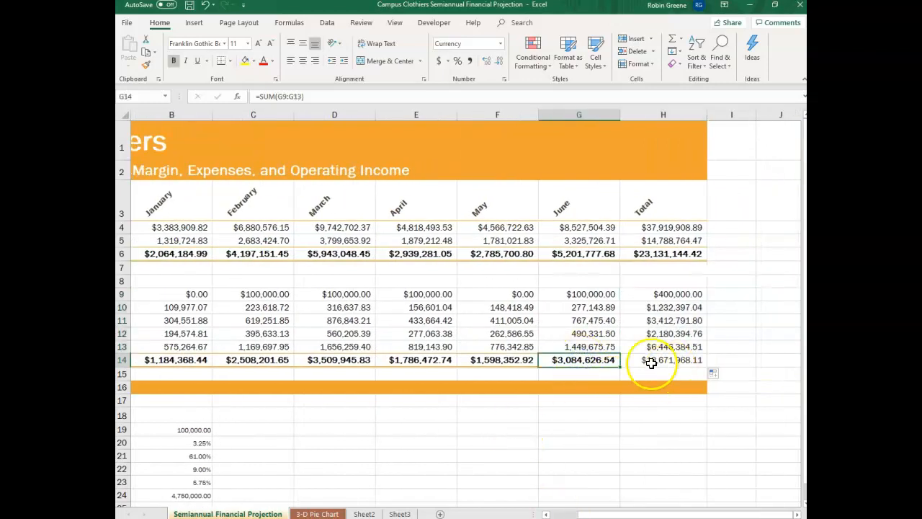
{"action": "left_click", "coordinate": [609, 418]}
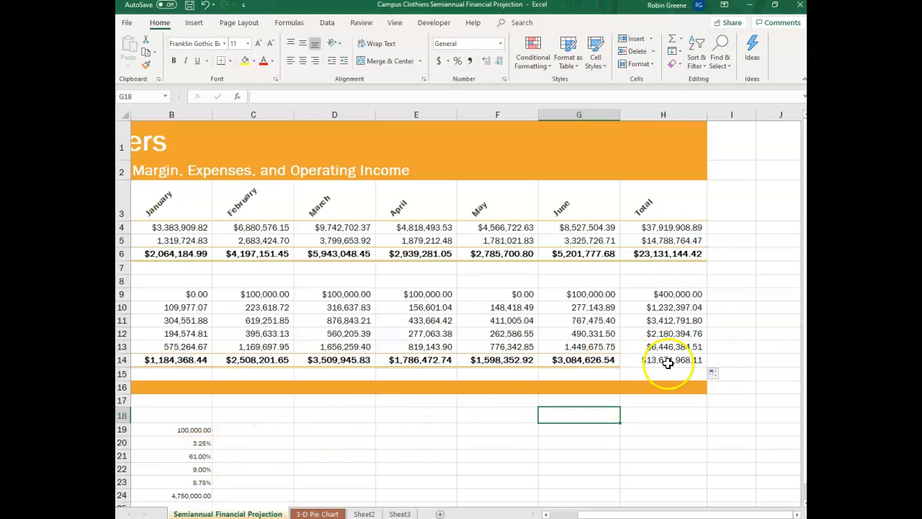
{"action": "left_click", "coordinate": [722, 374]}
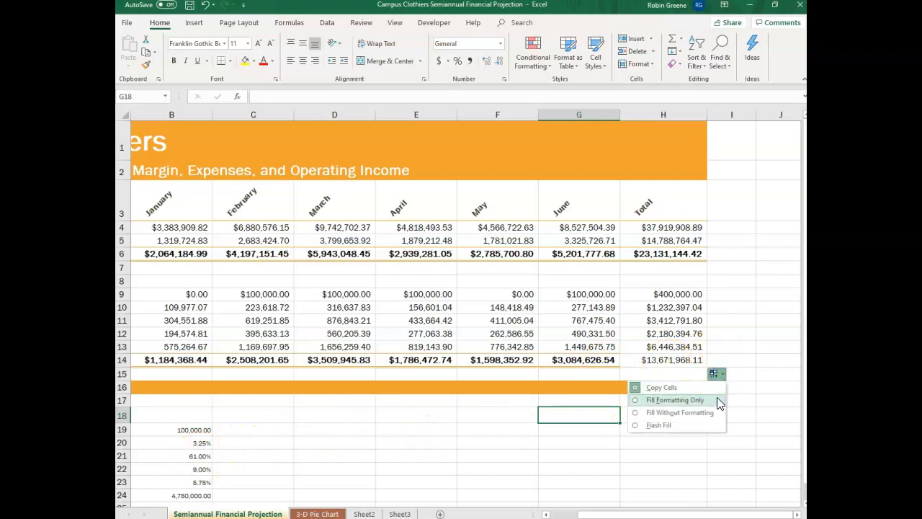
{"action": "left_click", "coordinate": [714, 411]}
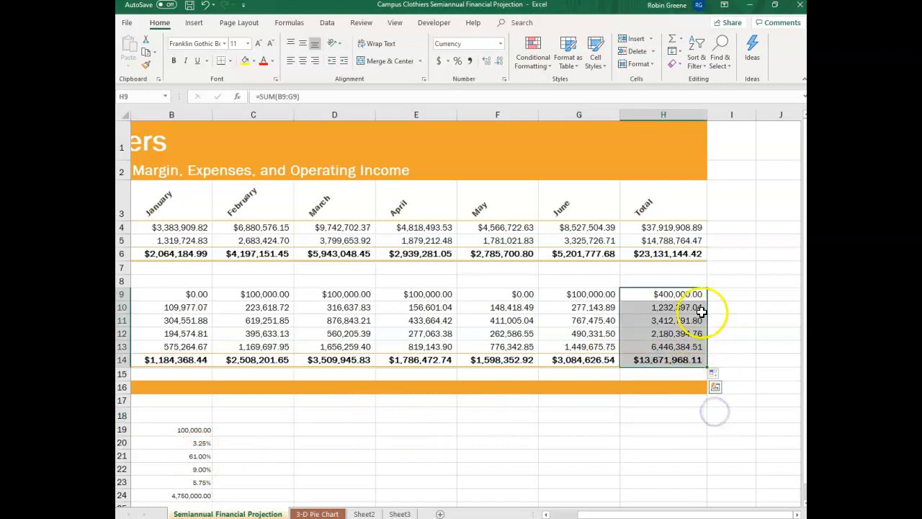
{"action": "left_click", "coordinate": [733, 330]}
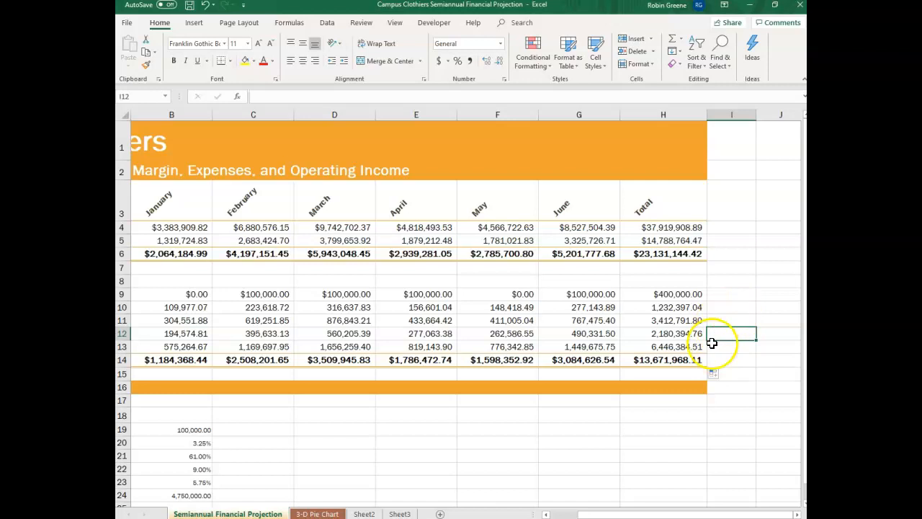
Clear all contents and formatting from the Total Expenses total in H14, and undo the clearing
{"action": "left_click", "coordinate": [679, 357]}
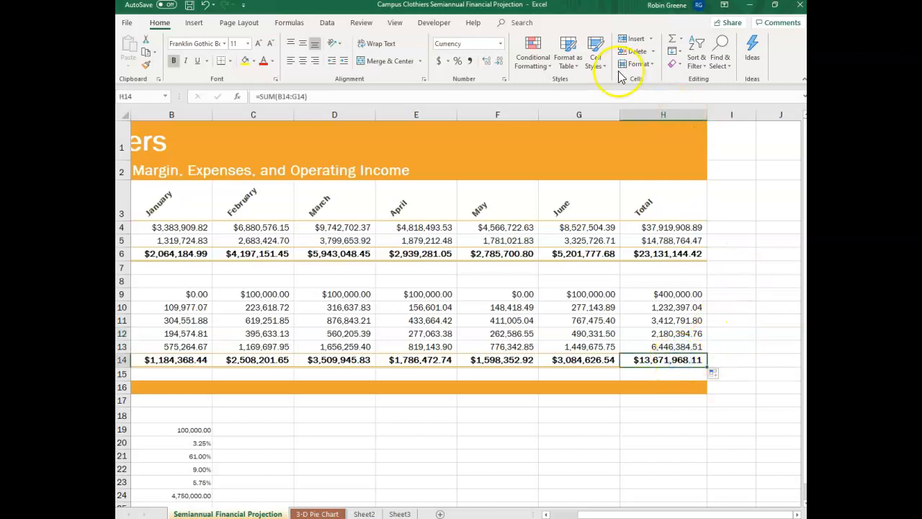
{"action": "left_click", "coordinate": [675, 64]}
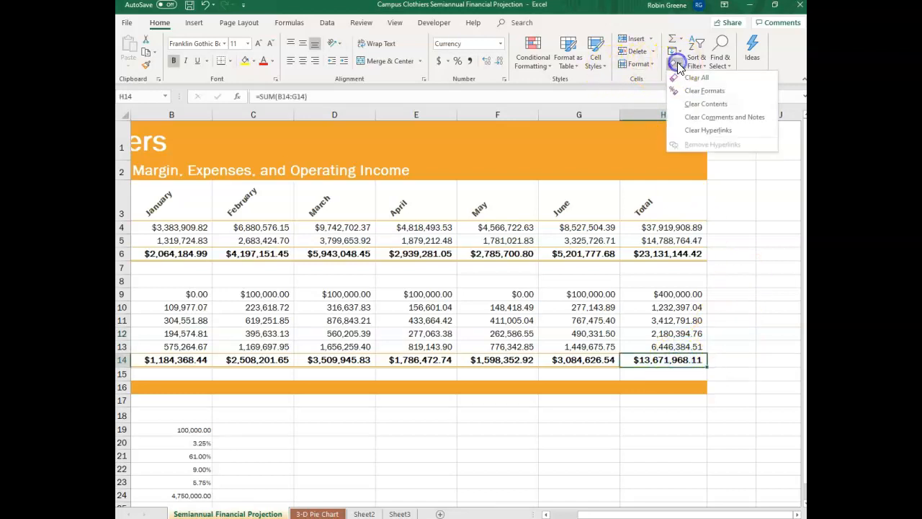
{"action": "left_click", "coordinate": [685, 77]}
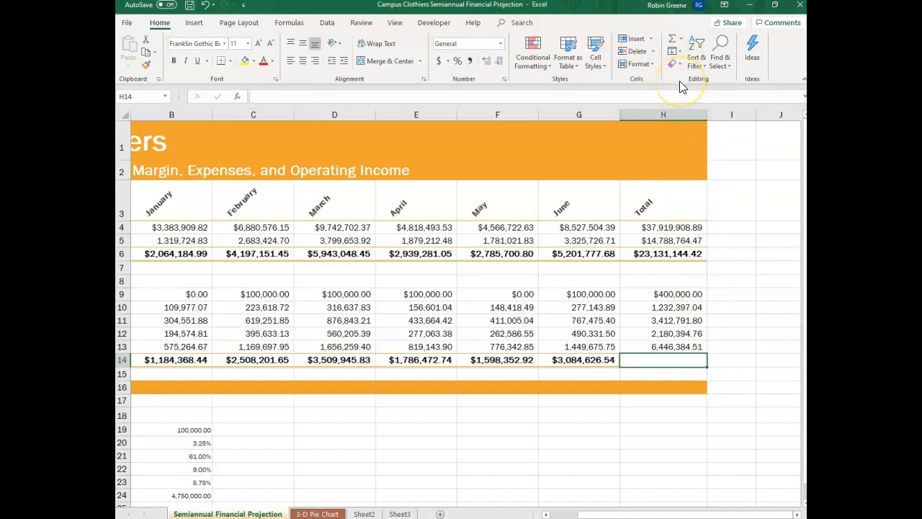
{"action": "key", "text": "ctrl+z"}
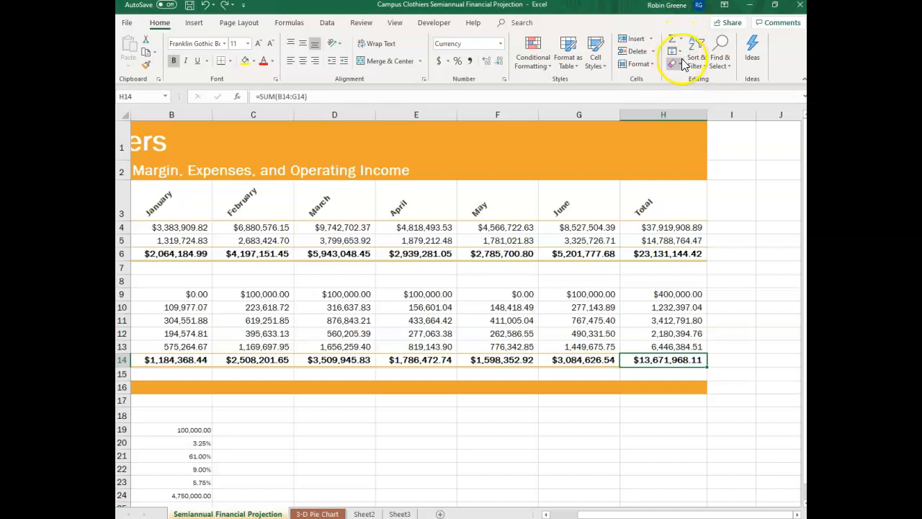
Clear only the formats from the Total Expenses total in H14
{"action": "left_click", "coordinate": [674, 63]}
{"action": "left_click", "coordinate": [688, 90]}
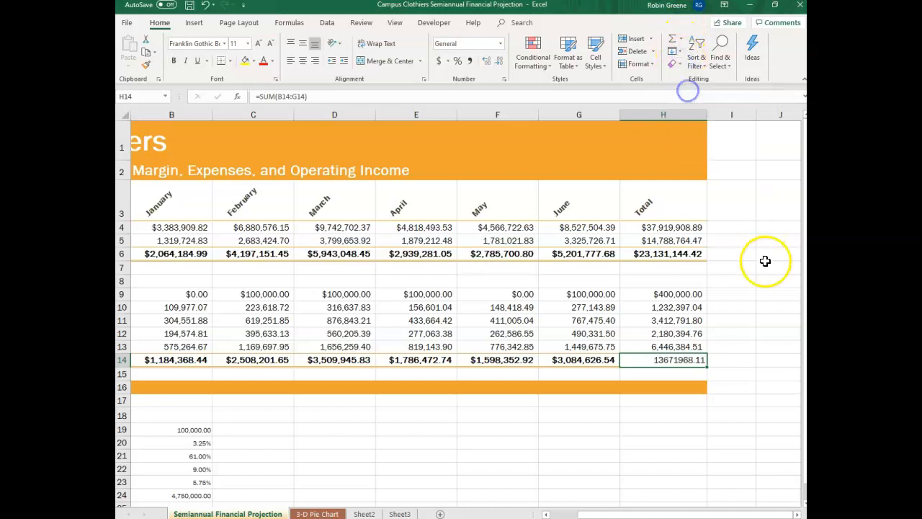
{"action": "left_click", "coordinate": [742, 335]}
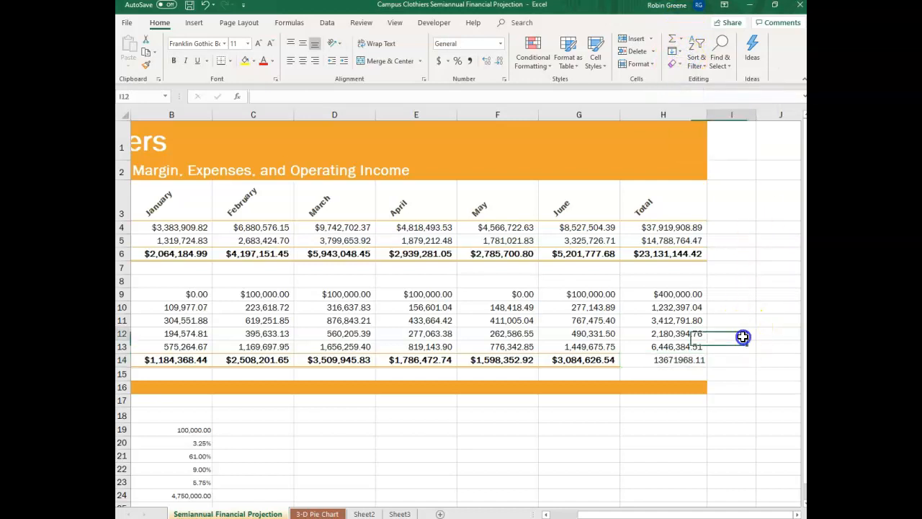
Fill the June Total Expenses cell G14 into H14, applying Fill Formatting Only
{"action": "left_click", "coordinate": [600, 363]}
{"action": "left_click_drag", "start_coordinate": [621, 368], "coordinate": [694, 363]}
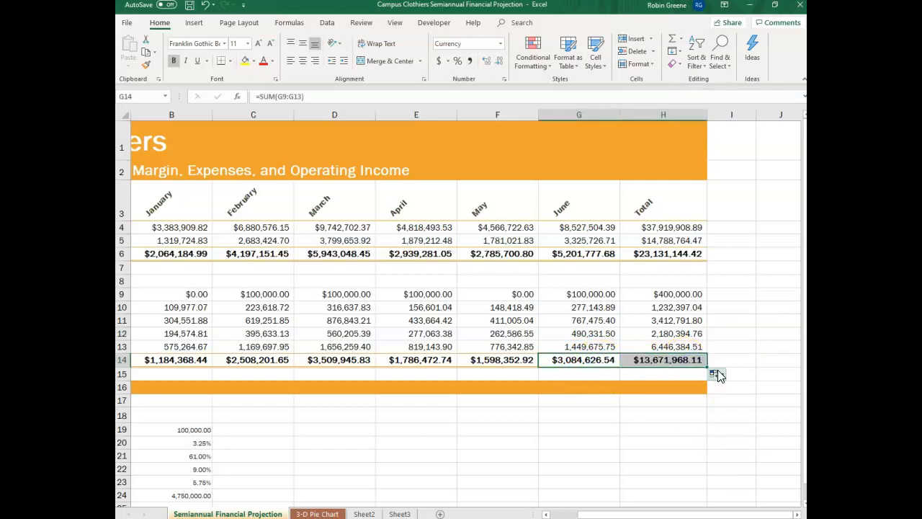
{"action": "left_click", "coordinate": [721, 376]}
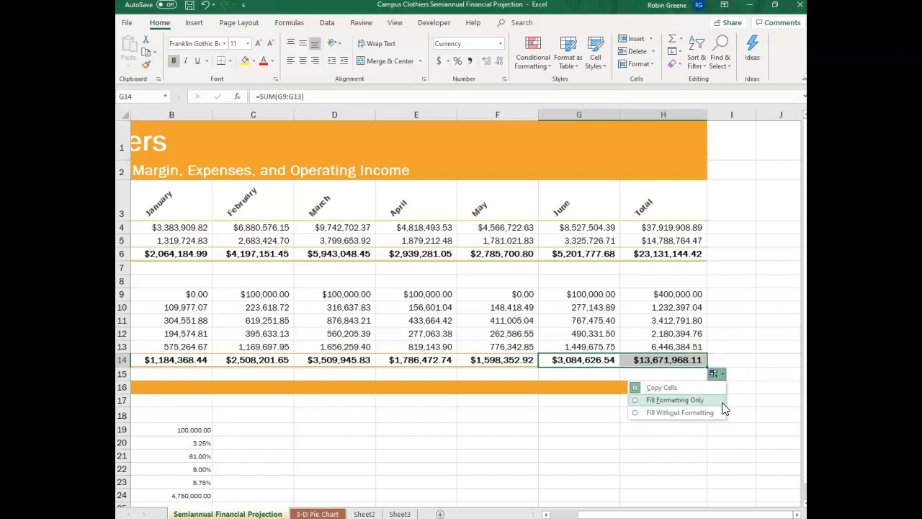
{"action": "left_click", "coordinate": [723, 404]}
{"action": "left_click", "coordinate": [669, 439]}
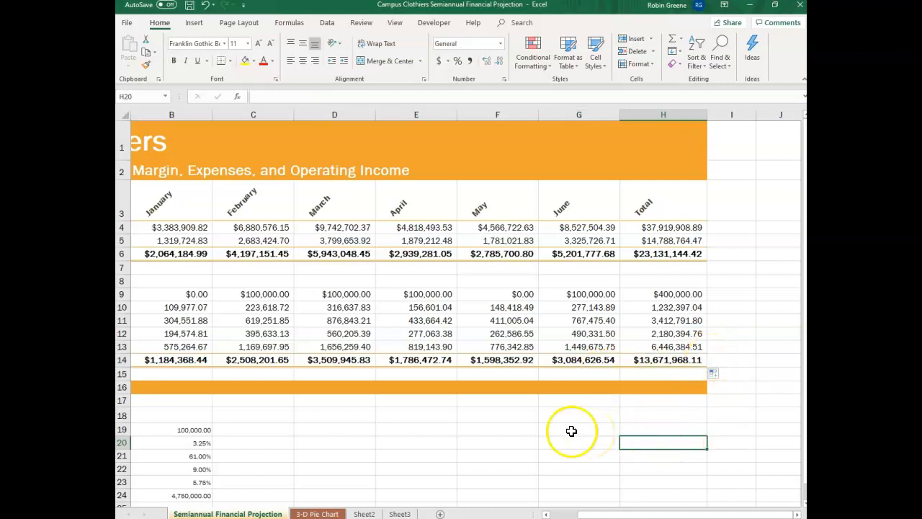
Copy the Operating Income label's formatting from A16 to the Sales label in A4 and the Gross Margin label in A6 with Format Painter
{"action": "left_click_drag", "start_coordinate": [663, 514], "coordinate": [613, 511]}
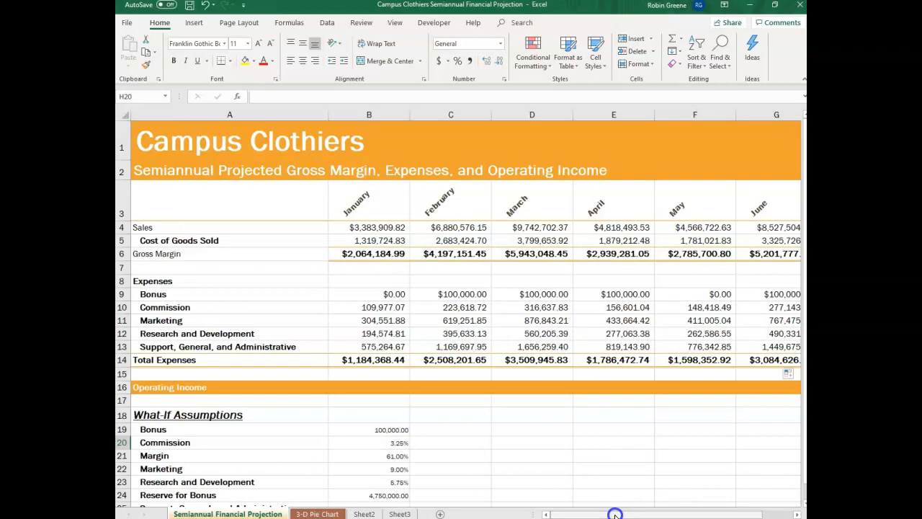
{"action": "left_click", "coordinate": [237, 386]}
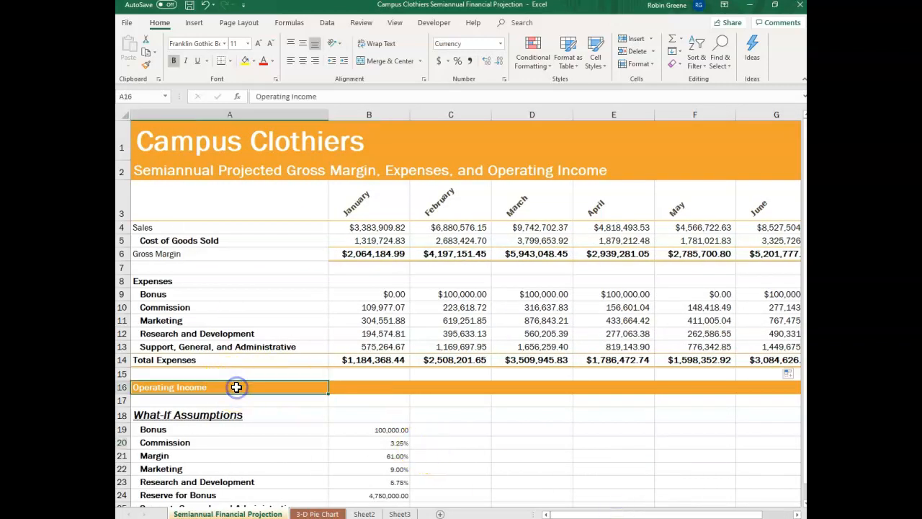
{"action": "left_click", "coordinate": [147, 66]}
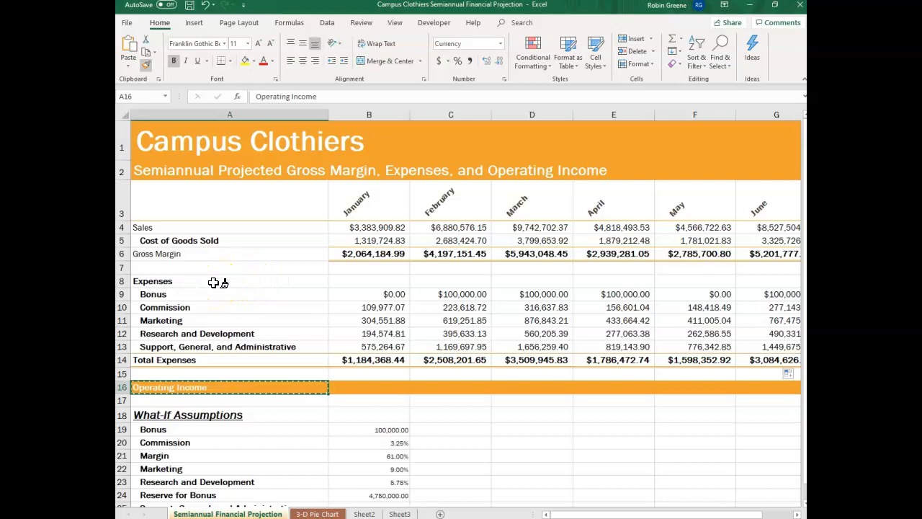
{"action": "left_click", "coordinate": [204, 226]}
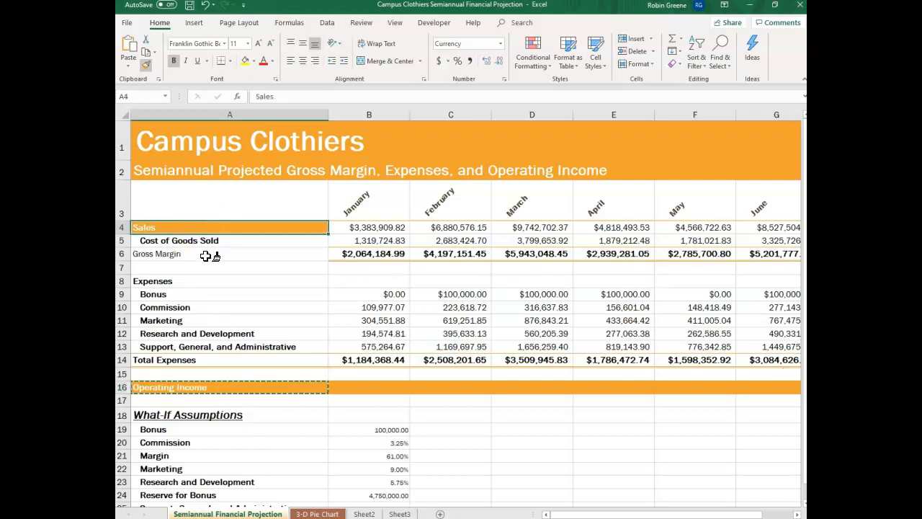
{"action": "left_click", "coordinate": [207, 256]}
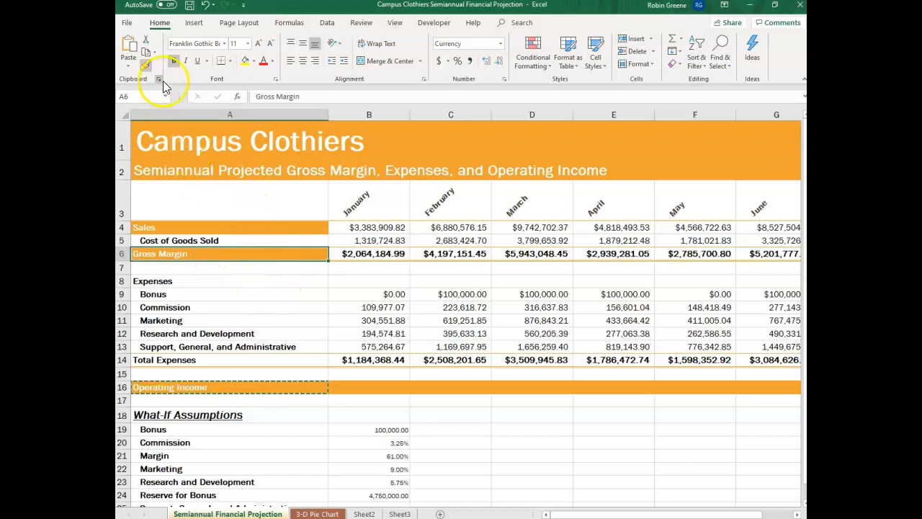
{"action": "left_click", "coordinate": [147, 63]}
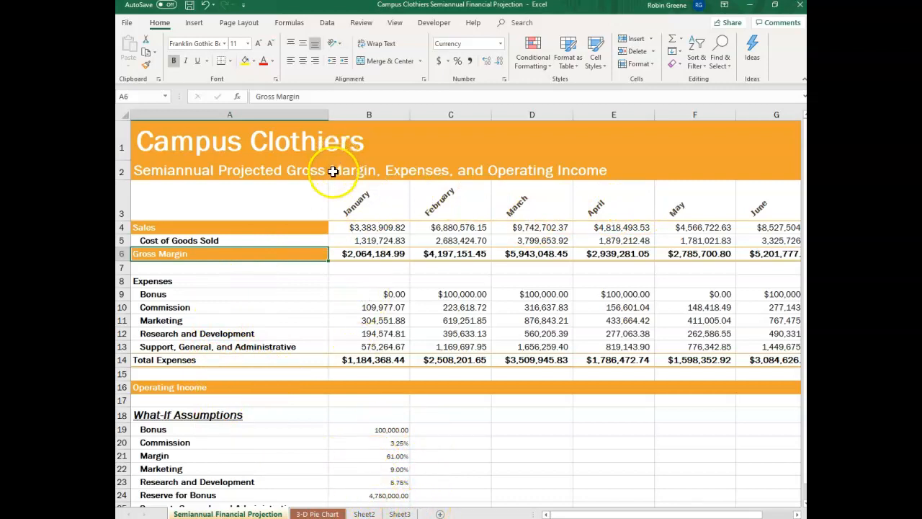
Look at the 3-D Pie Chart sheet, and return to the projection worksheet's month headings in B3:G3
{"action": "left_click", "coordinate": [322, 514]}
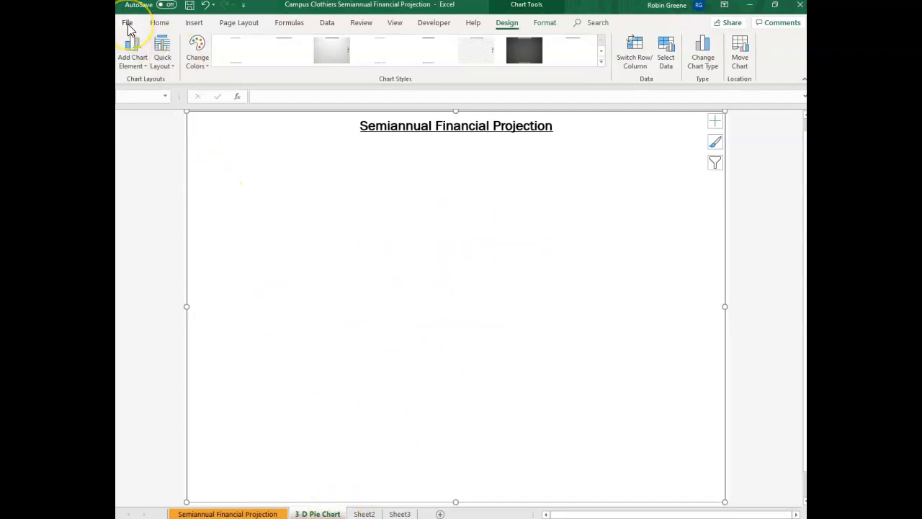
{"action": "left_click", "coordinate": [216, 513]}
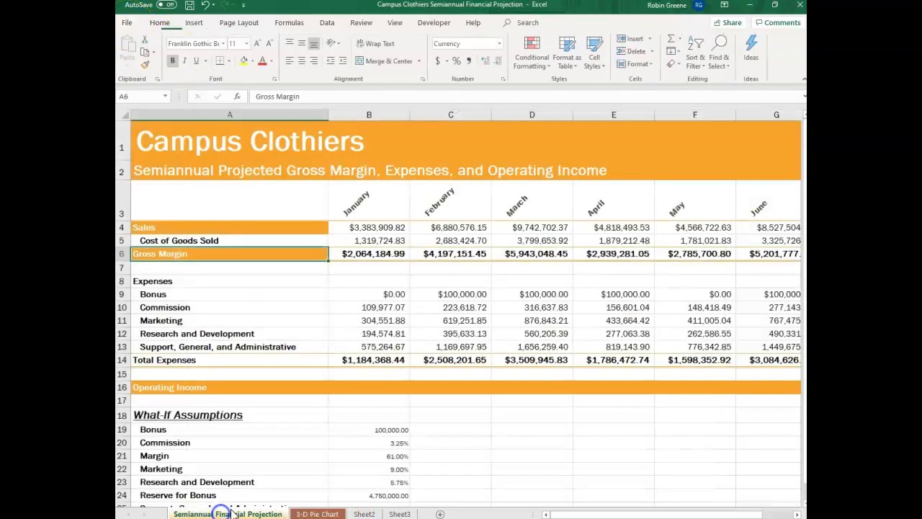
{"action": "left_click_drag", "start_coordinate": [368, 199], "coordinate": [752, 201]}
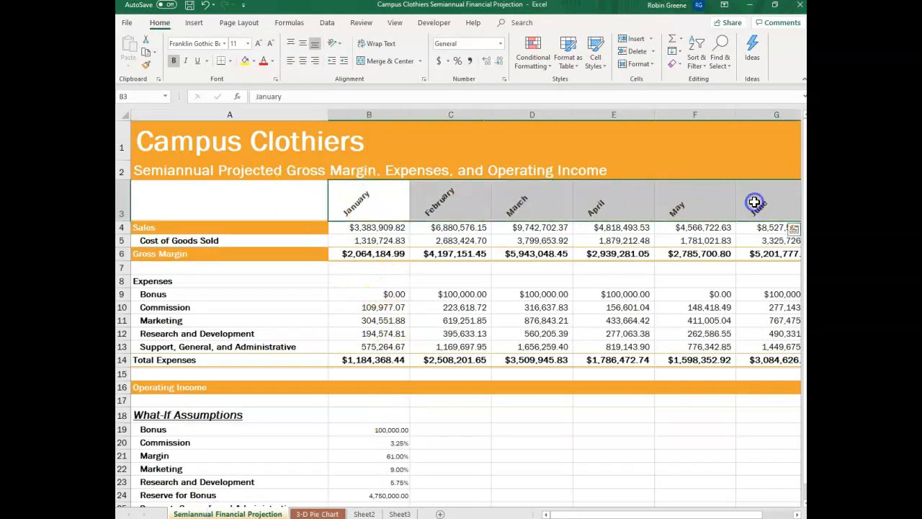
Enter the January operating income formula =B6-B14 in B16 and fill it across through the Total column in H16
{"action": "left_click", "coordinate": [366, 389]}
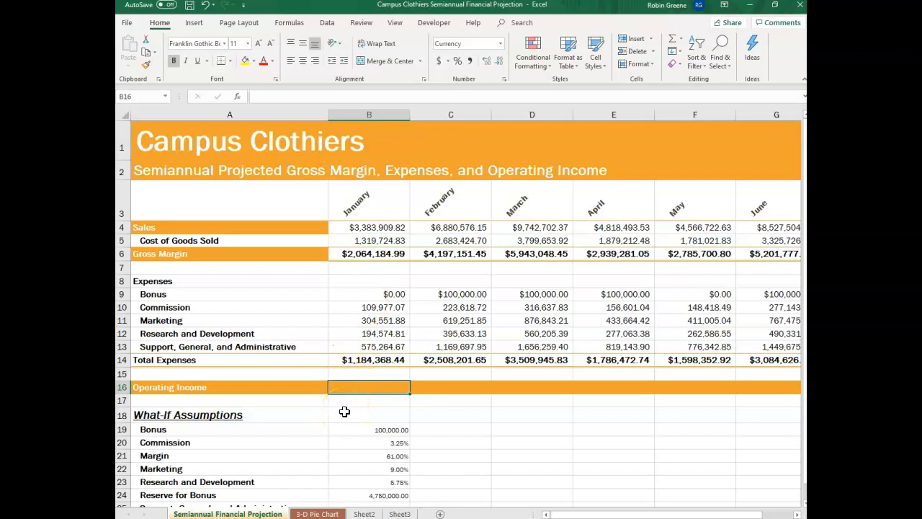
{"action": "type", "text": "="}
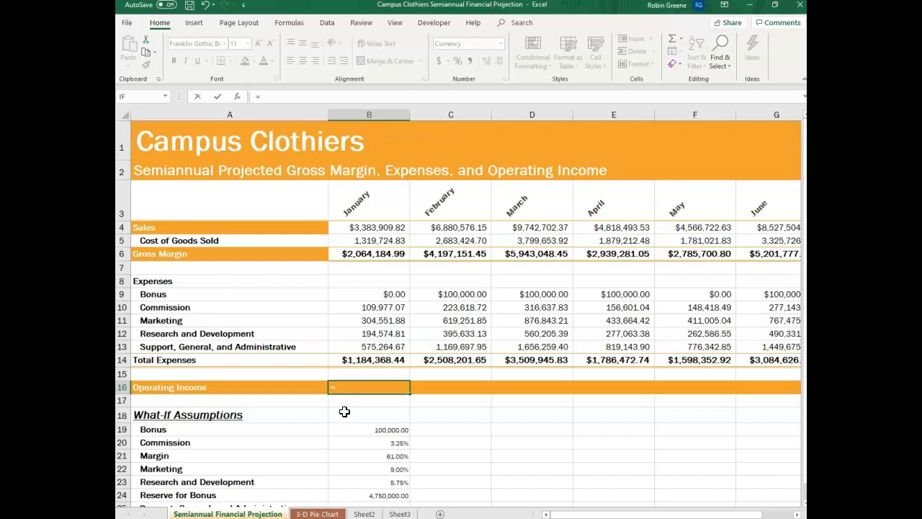
{"action": "left_click", "coordinate": [374, 253]}
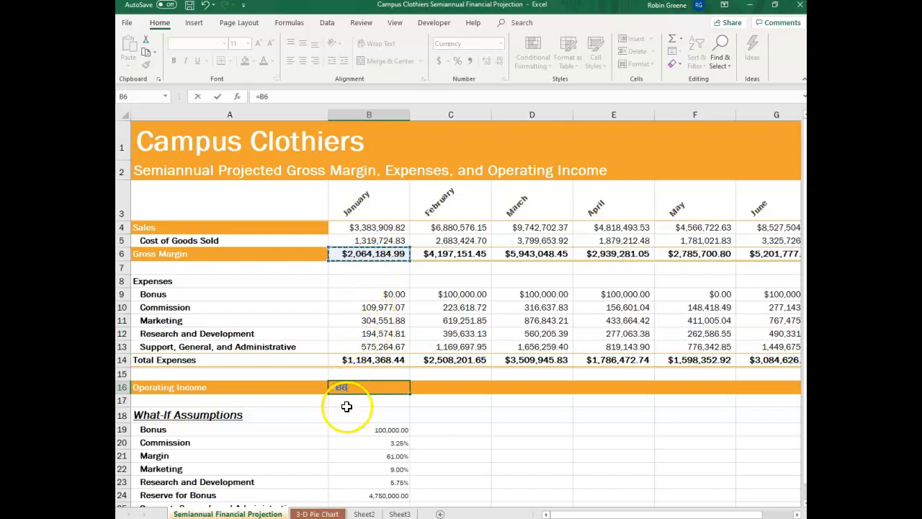
{"action": "type", "text": "-"}
{"action": "left_click", "coordinate": [384, 359]}
{"action": "key", "text": "Return"}
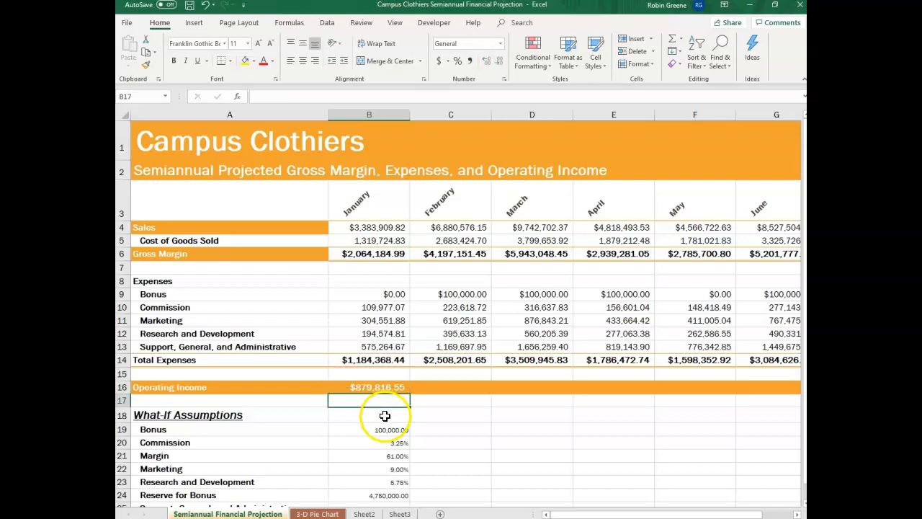
{"action": "left_click", "coordinate": [382, 387]}
{"action": "left_click_drag", "start_coordinate": [401, 399], "coordinate": [671, 393]}
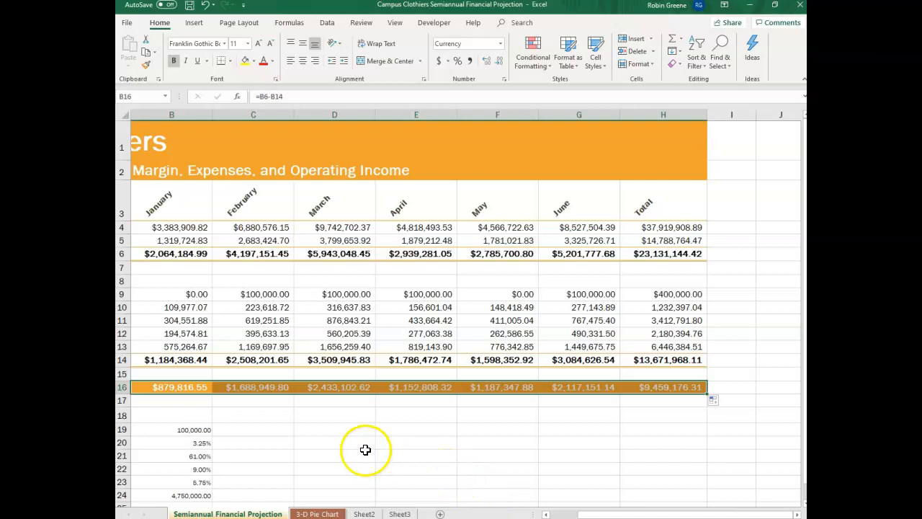
Select the month headings B3:G3 together with the operating income values B16:G16, and view the available pie chart types
{"action": "left_click_drag", "start_coordinate": [603, 515], "coordinate": [561, 514]}
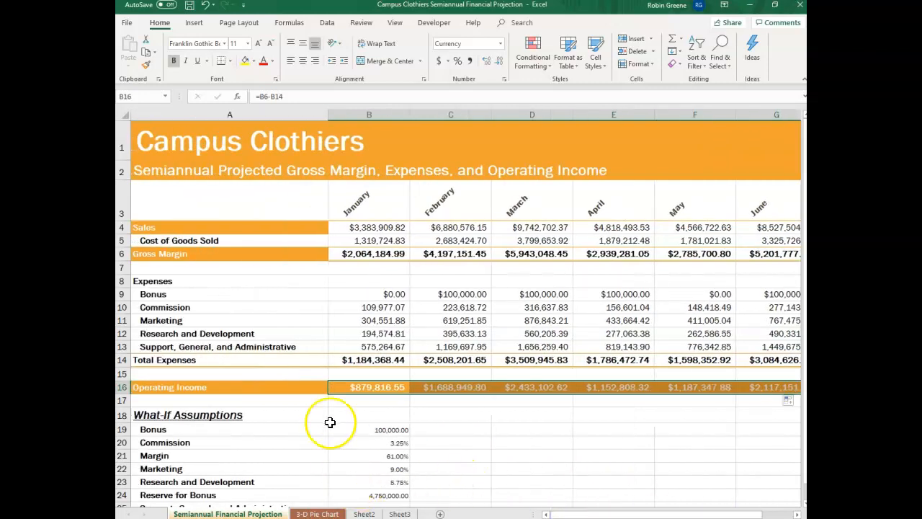
{"action": "left_click", "coordinate": [351, 203]}
{"action": "left_click_drag", "start_coordinate": [350, 203], "coordinate": [749, 195]}
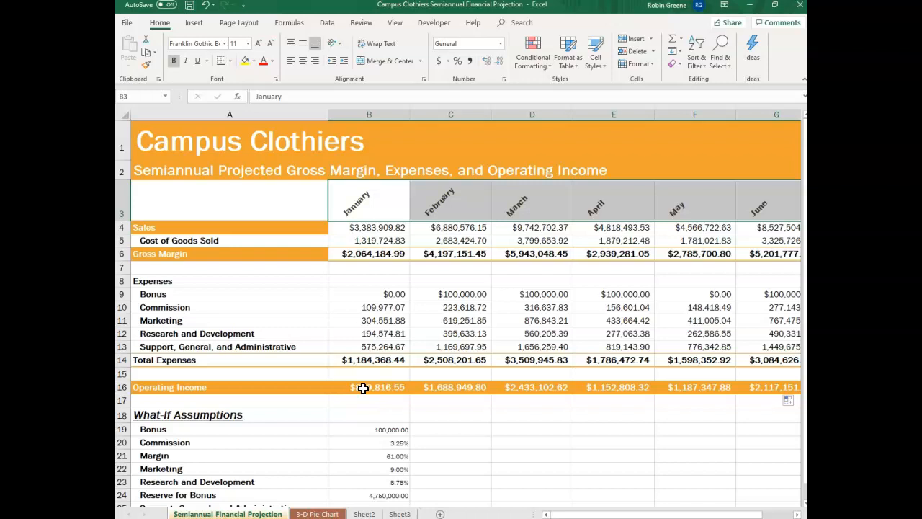
{"action": "left_click_drag", "start_coordinate": [363, 389], "coordinate": [600, 393]}
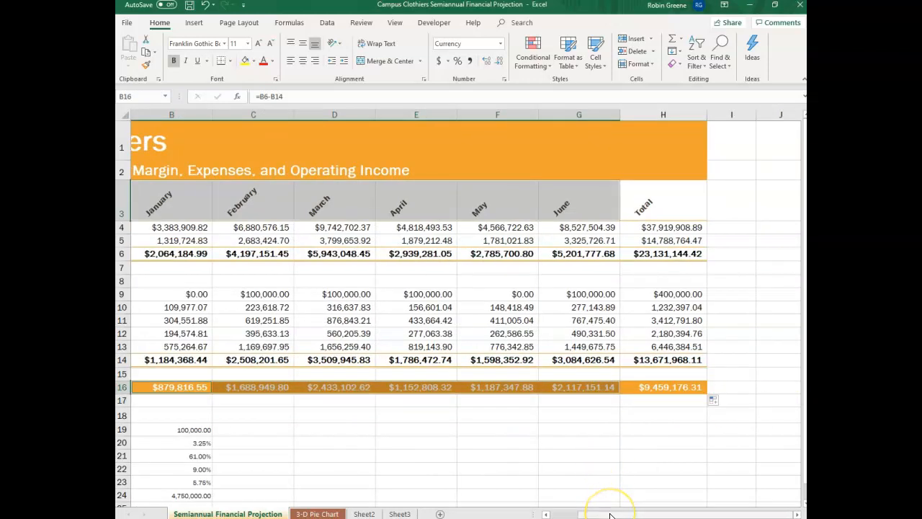
{"action": "left_click_drag", "start_coordinate": [609, 514], "coordinate": [582, 513]}
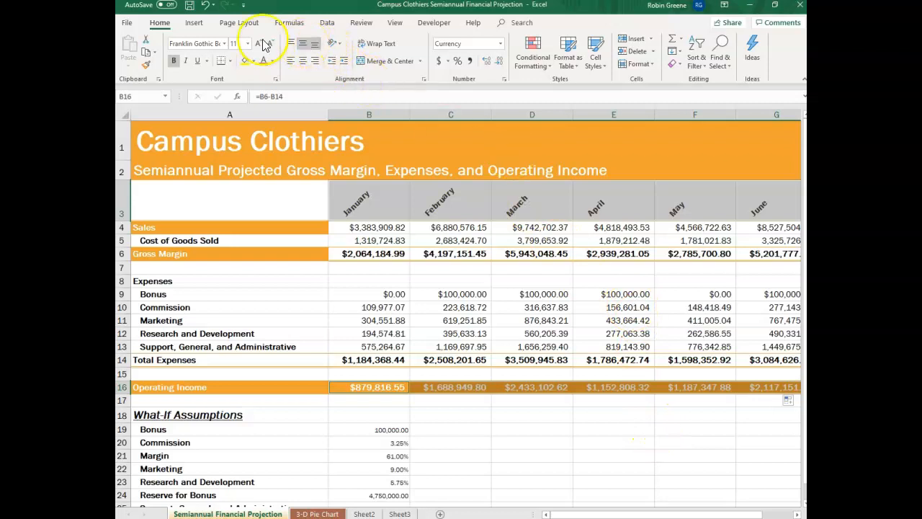
{"action": "left_click", "coordinate": [195, 23]}
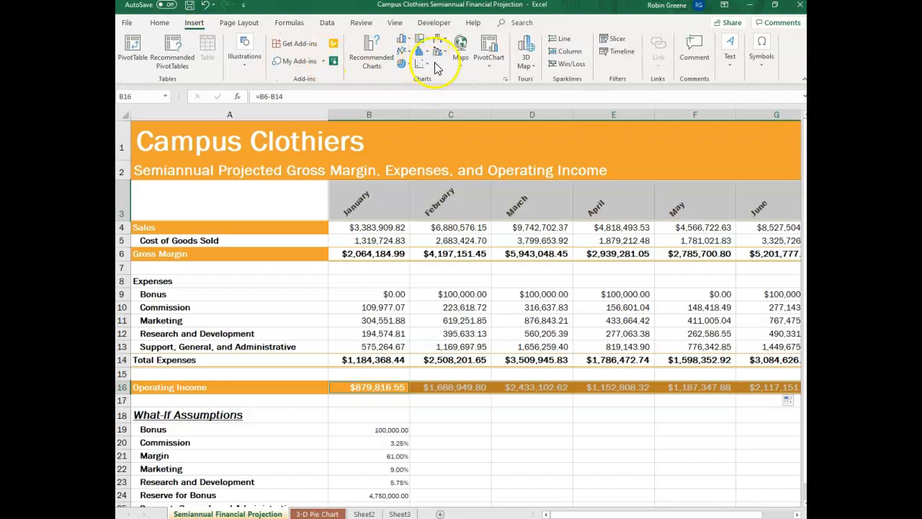
{"action": "left_click", "coordinate": [403, 63]}
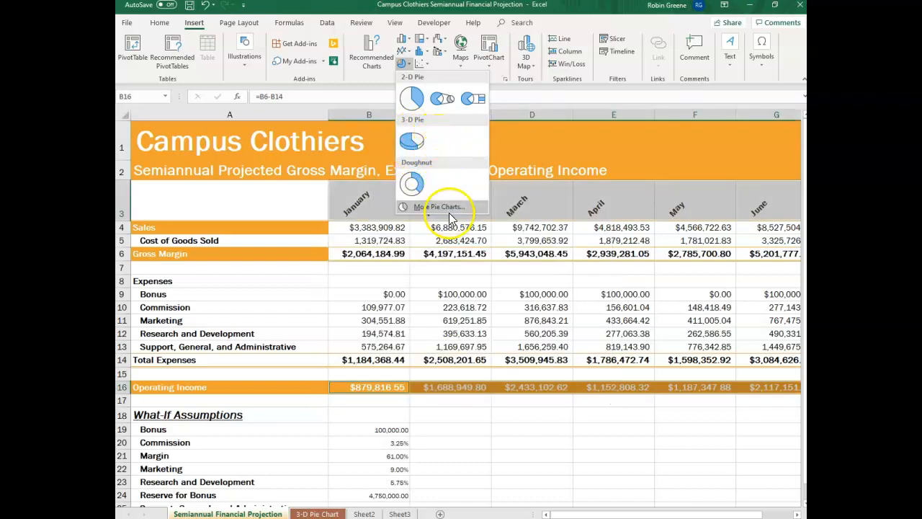
Switch to the 3-D Pie Chart sheet and move the June data label farther away from its slice
{"action": "left_click", "coordinate": [323, 512]}
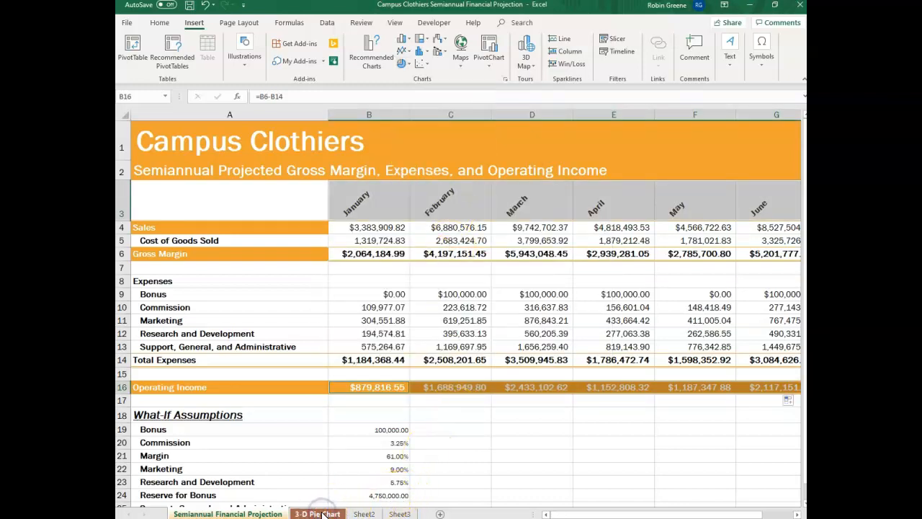
{"action": "left_click", "coordinate": [326, 515]}
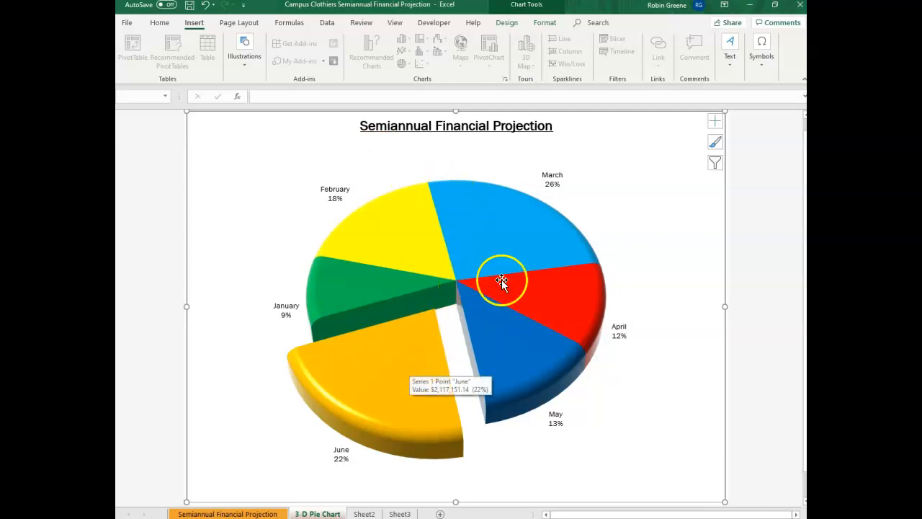
{"action": "left_click", "coordinate": [555, 184]}
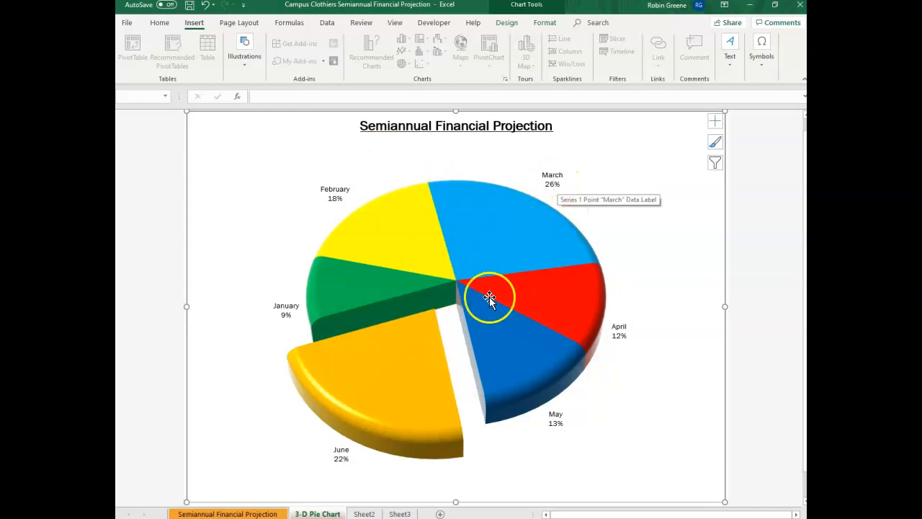
{"action": "left_click_drag", "start_coordinate": [338, 454], "coordinate": [291, 450]}
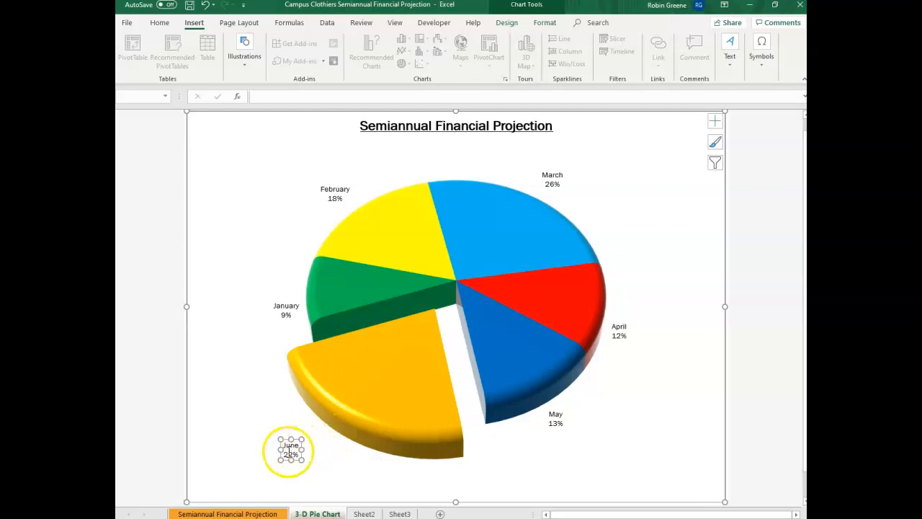
Move the exploded June slice slightly closer to the center of the pie, undoing a first attempt that affects all slices
{"action": "left_click", "coordinate": [383, 379]}
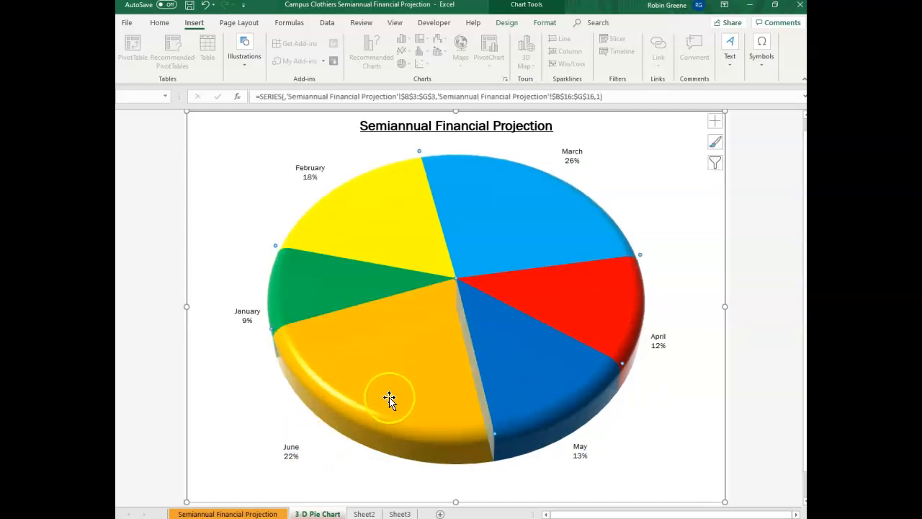
{"action": "key", "text": "ctrl+z"}
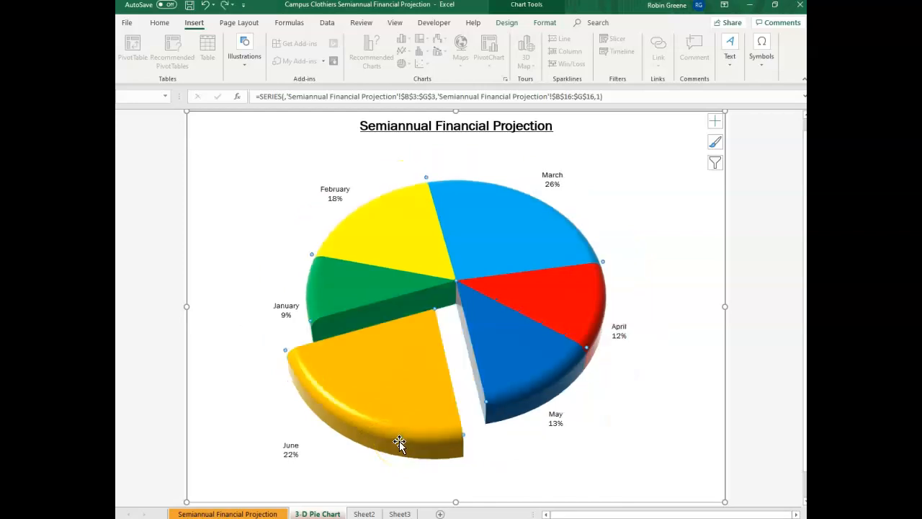
{"action": "mouse_move", "coordinate": [409, 408]}
{"action": "left_mouse_down"}
{"action": "mouse_move", "coordinate": [432, 378]}
{"action": "mouse_move", "coordinate": [418, 397]}
{"action": "left_mouse_up"}
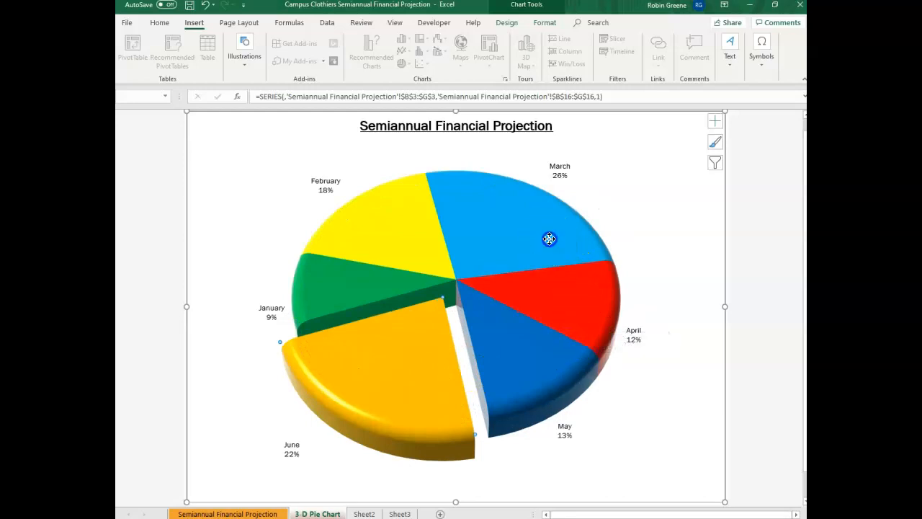
Pull the March slice slightly out of the pie, and select the March data label and the chart title
{"action": "left_click", "coordinate": [530, 225]}
{"action": "left_click_drag", "start_coordinate": [530, 225], "coordinate": [540, 214]}
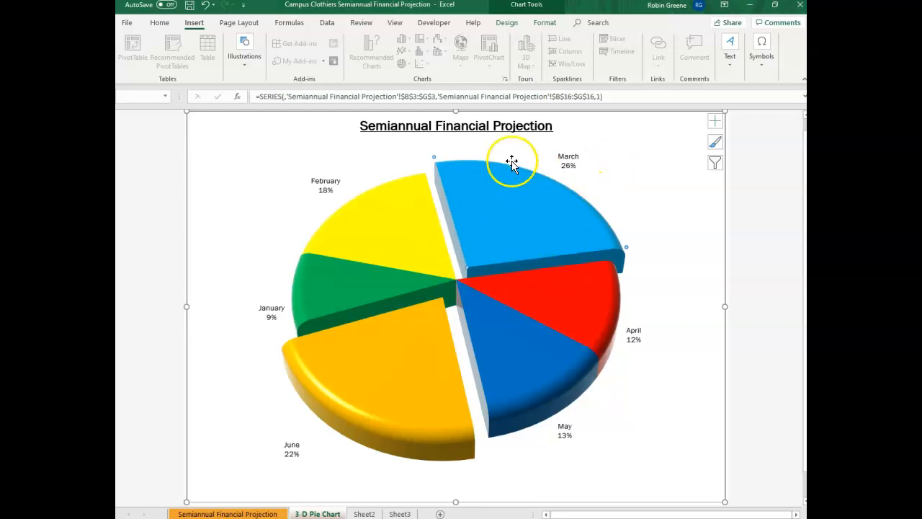
{"action": "left_click", "coordinate": [568, 162]}
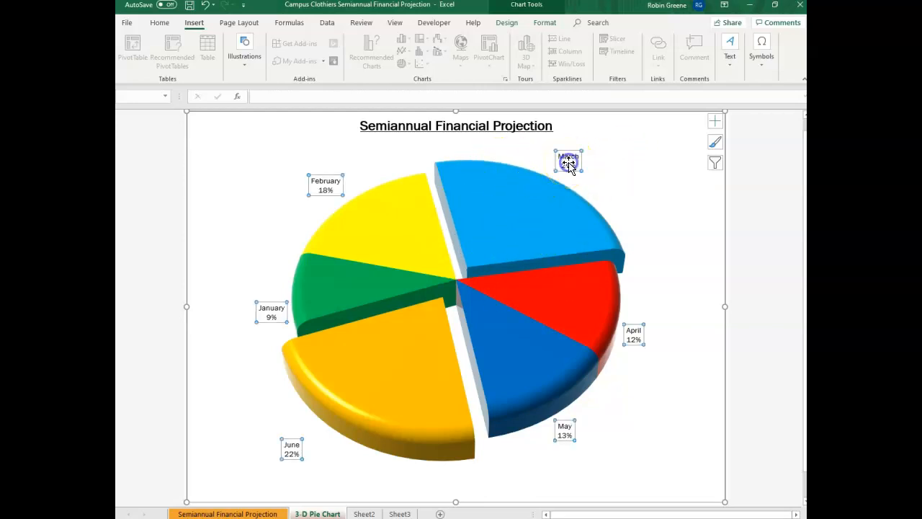
{"action": "left_click", "coordinate": [568, 163]}
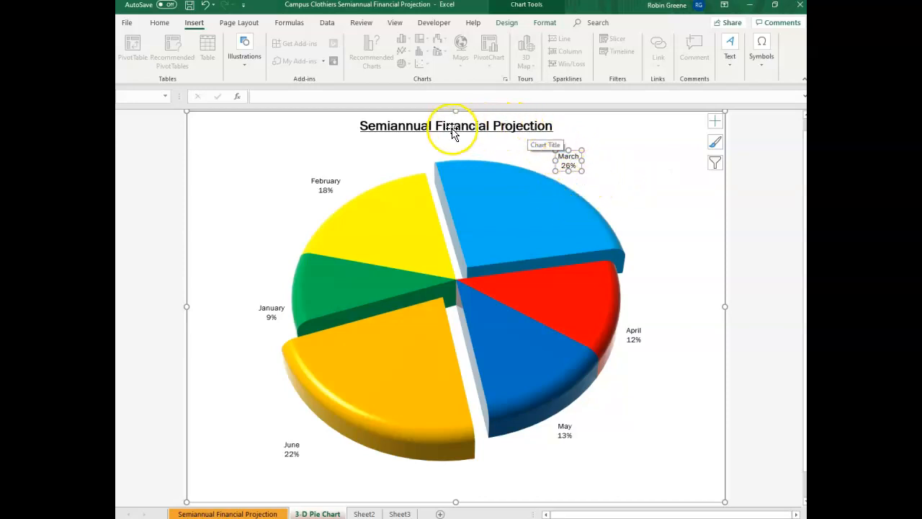
{"action": "left_click", "coordinate": [387, 127]}
{"action": "left_click", "coordinate": [453, 128]}
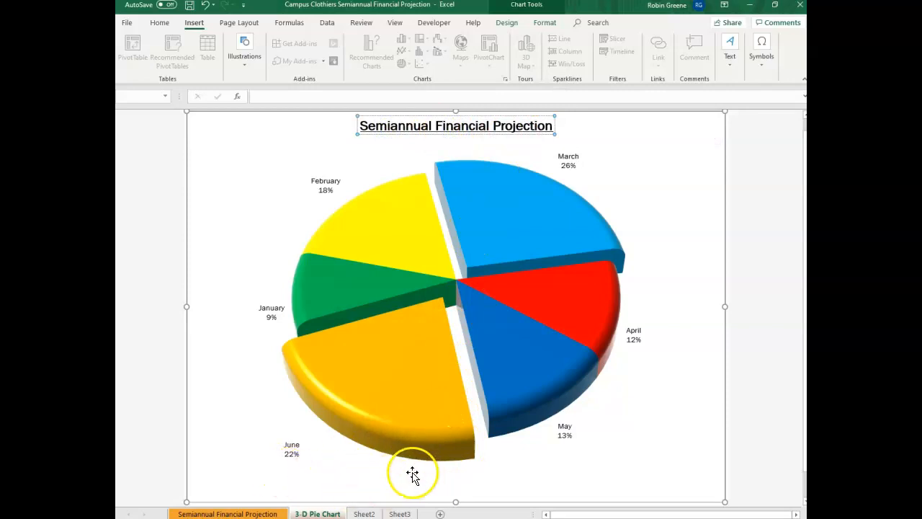
Select only the June data label and move it closer to the June slice
{"action": "left_click", "coordinate": [294, 452]}
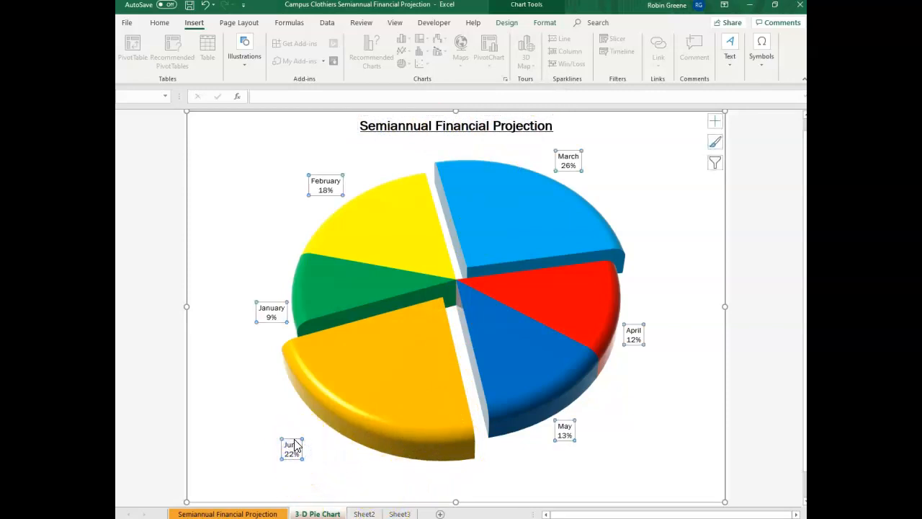
{"action": "left_click", "coordinate": [294, 447]}
{"action": "left_click_drag", "start_coordinate": [294, 447], "coordinate": [306, 432]}
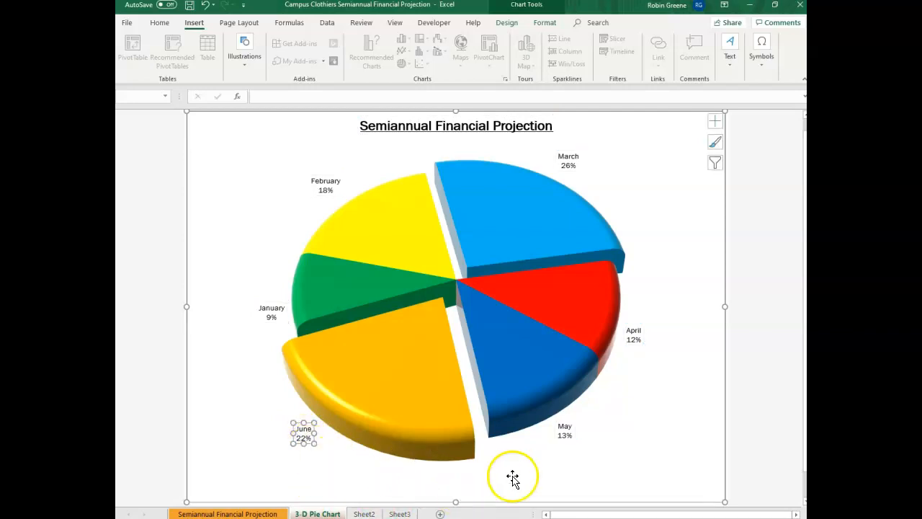
Look through the pie chart's style, filter and chart element options
{"action": "left_click", "coordinate": [715, 143]}
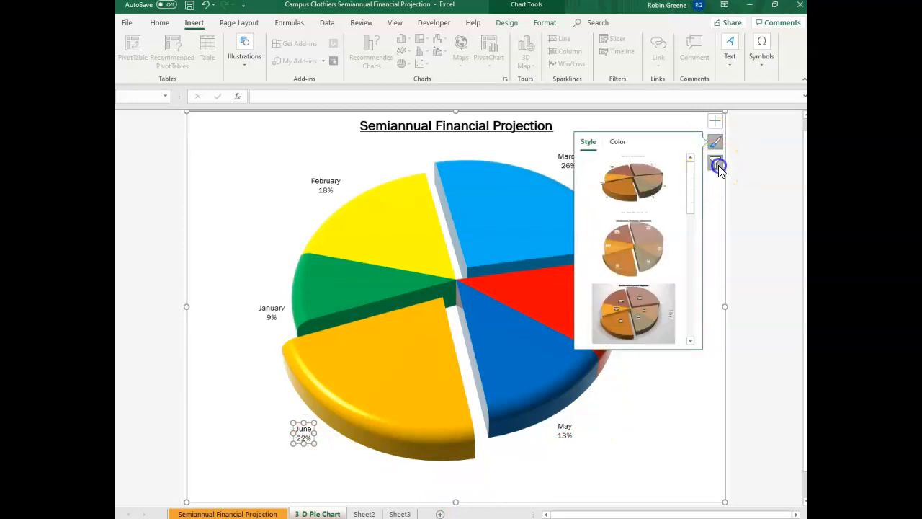
{"action": "left_click", "coordinate": [718, 167]}
{"action": "left_click", "coordinate": [717, 125]}
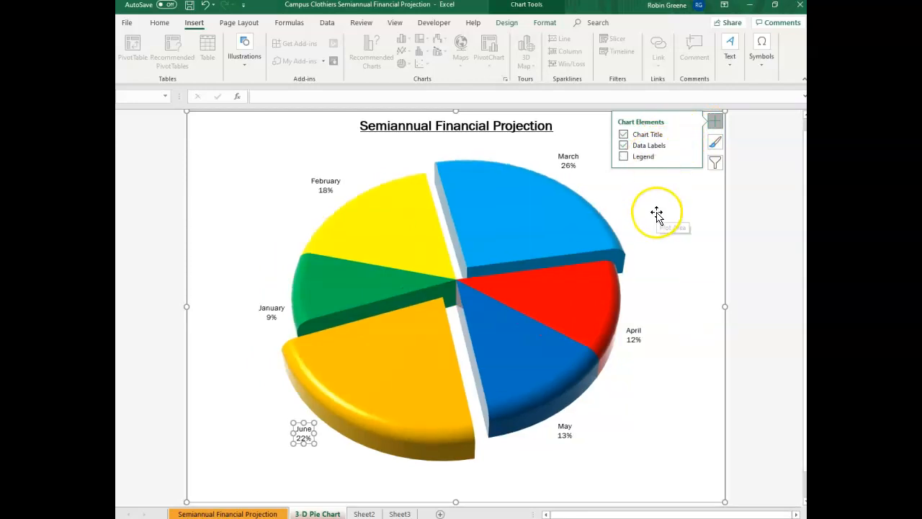
Try to push the exploded slices back together, and undo that change, the last June label move and the March slice's separation
{"action": "left_click", "coordinate": [566, 221]}
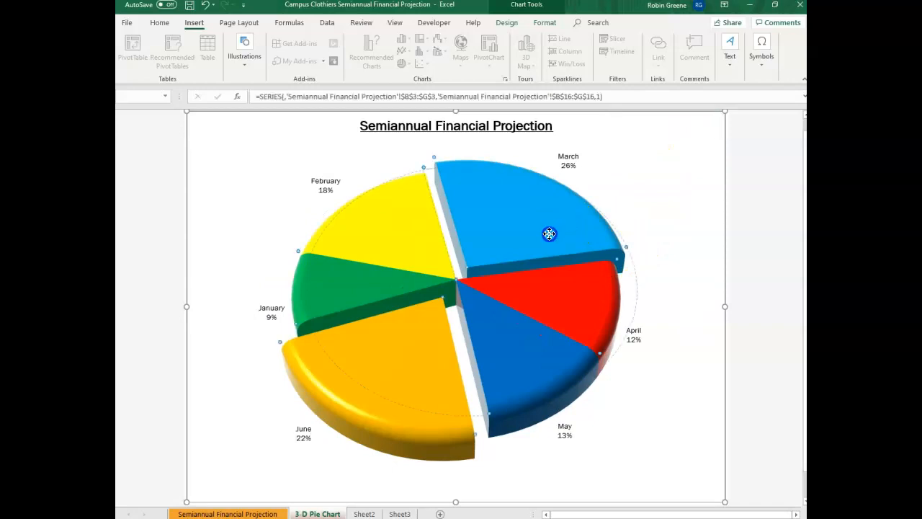
{"action": "left_click_drag", "start_coordinate": [566, 220], "coordinate": [549, 234]}
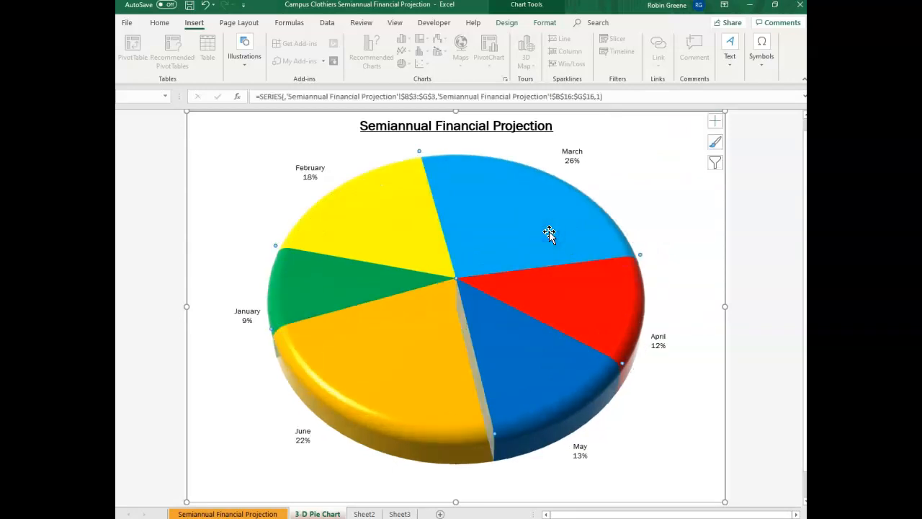
{"action": "key", "text": "ctrl+z"}
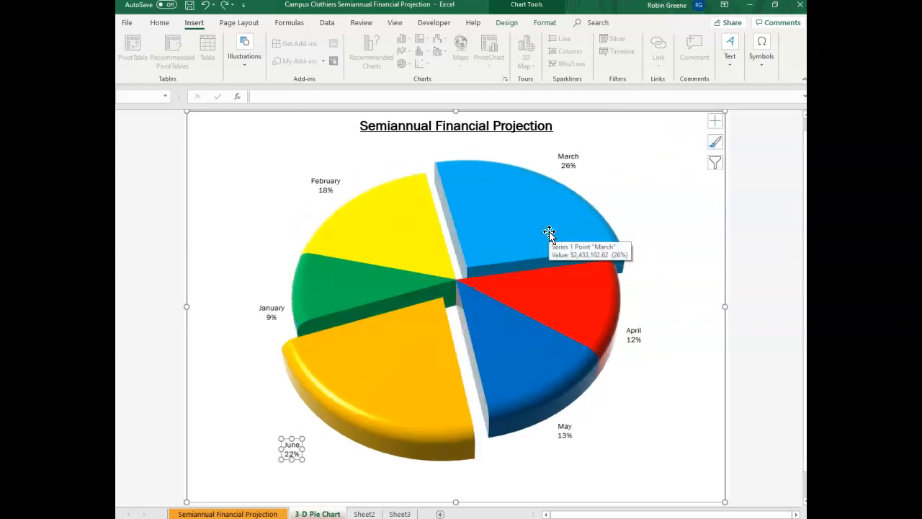
{"action": "key", "text": "ctrl+y"}
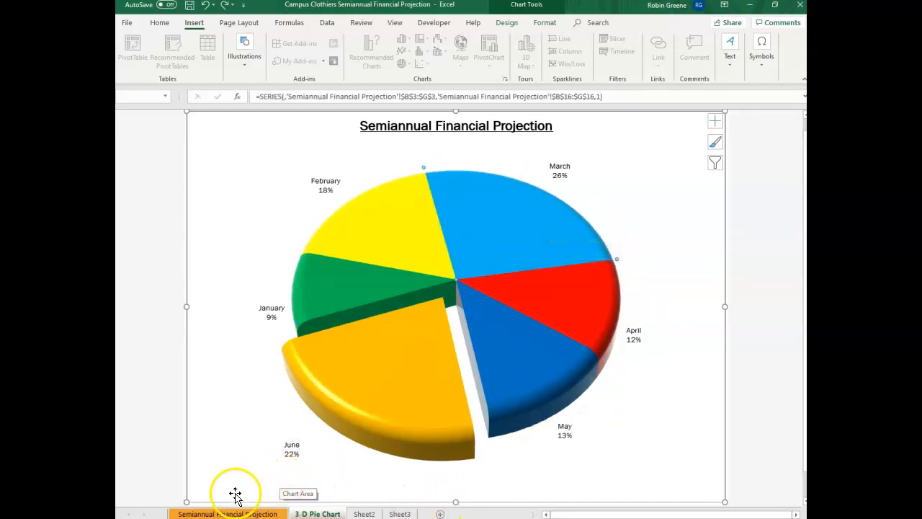
Return to the Semiannual Financial Projection sheet and examine the margin assumption in B21, total operating income in H16 and total gross margin in H6
{"action": "left_click", "coordinate": [243, 513]}
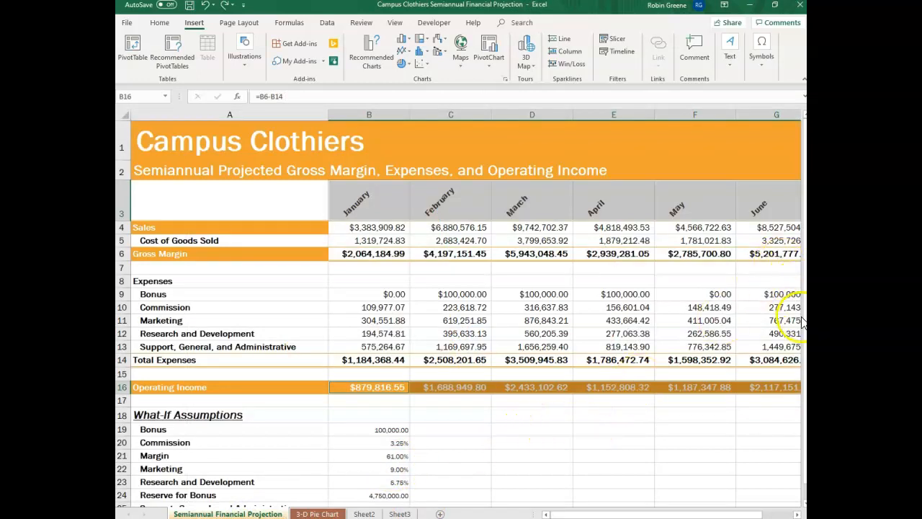
{"action": "left_click", "coordinate": [375, 457]}
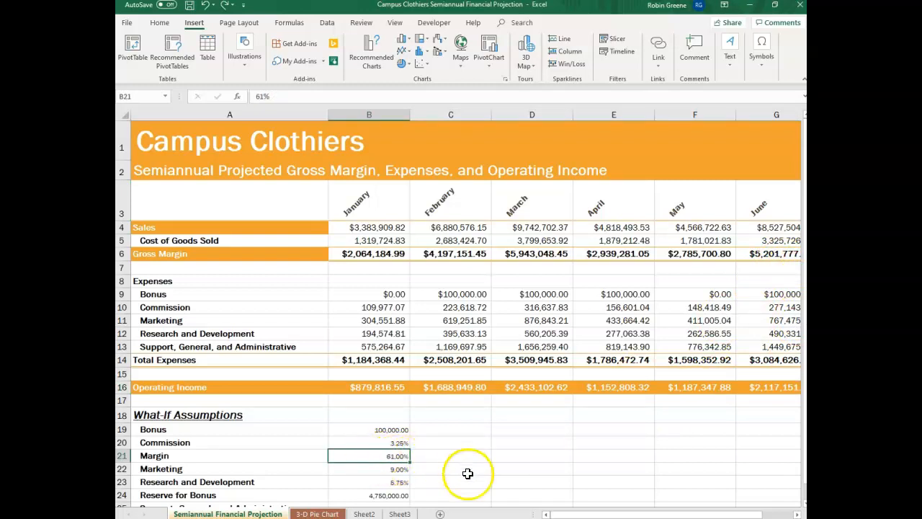
{"action": "left_click_drag", "start_coordinate": [580, 514], "coordinate": [595, 513]}
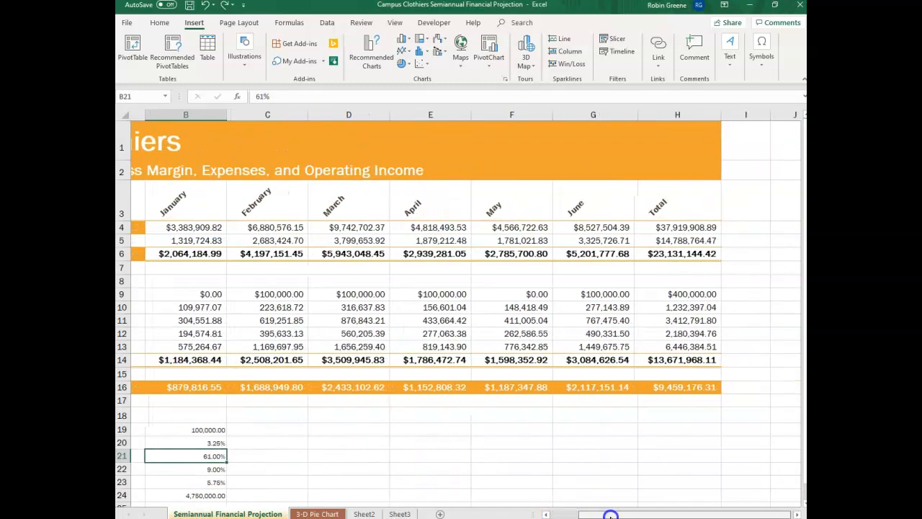
{"action": "left_click", "coordinate": [659, 387]}
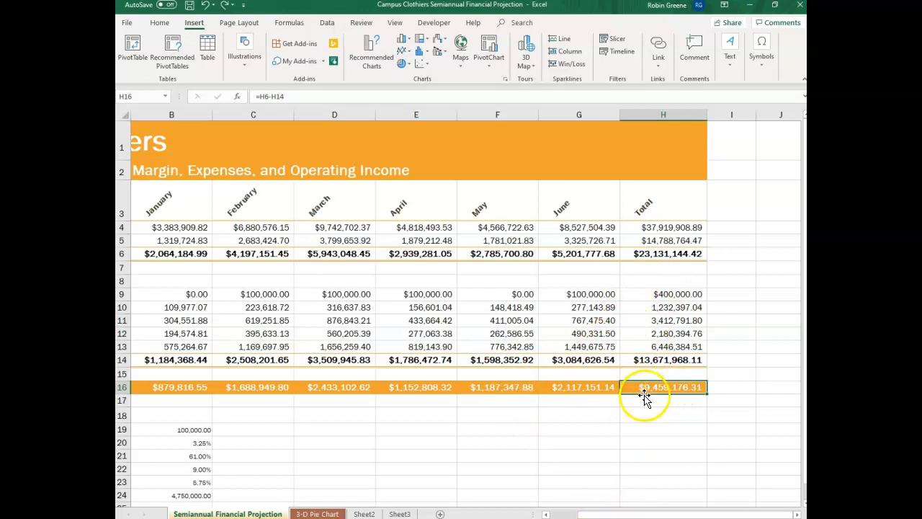
{"action": "left_click_drag", "start_coordinate": [632, 513], "coordinate": [681, 514]}
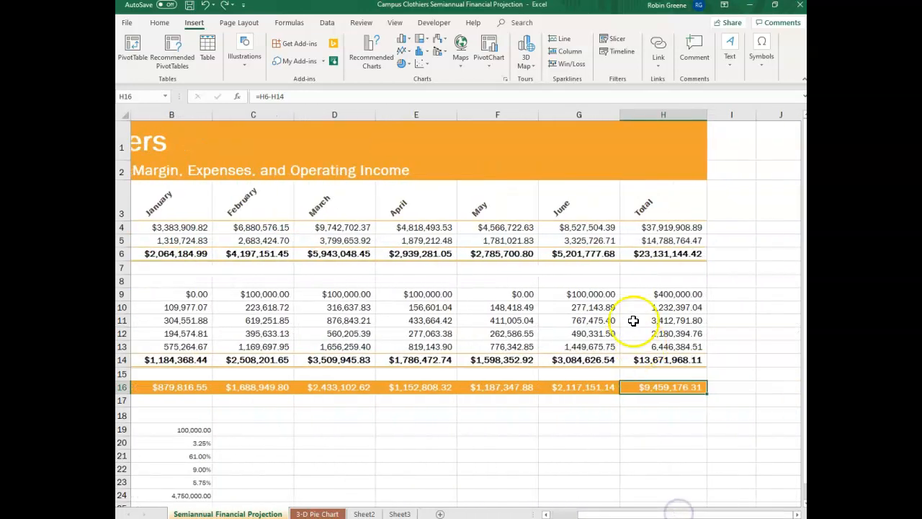
{"action": "left_click", "coordinate": [668, 253]}
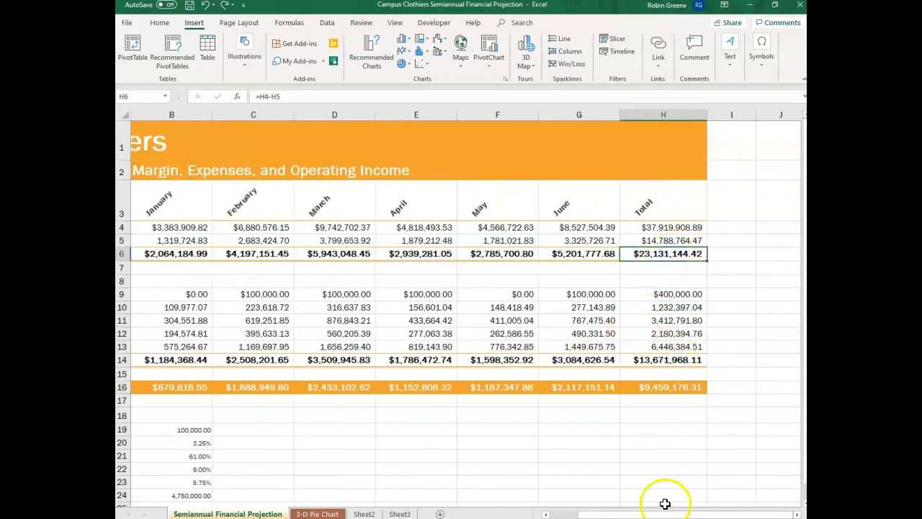
{"action": "left_click_drag", "start_coordinate": [675, 514], "coordinate": [670, 514]}
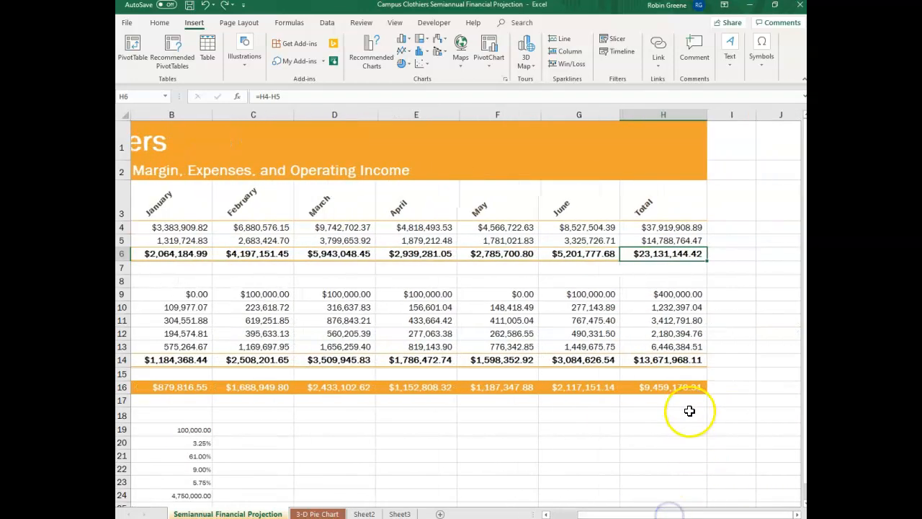
Run Goal Seek to bring total operating income in H16 to 10000000 by changing margin cell B21, and discard the solution
{"action": "left_click", "coordinate": [671, 386]}
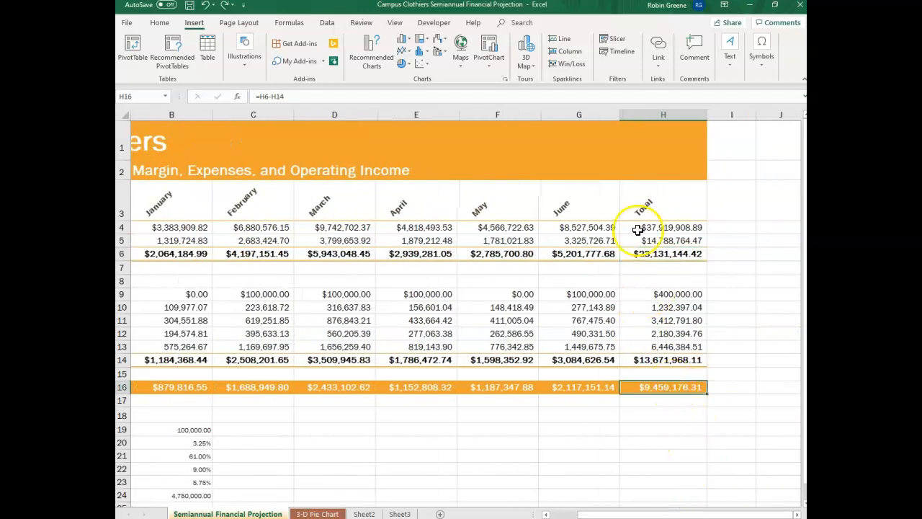
{"action": "left_click", "coordinate": [326, 25]}
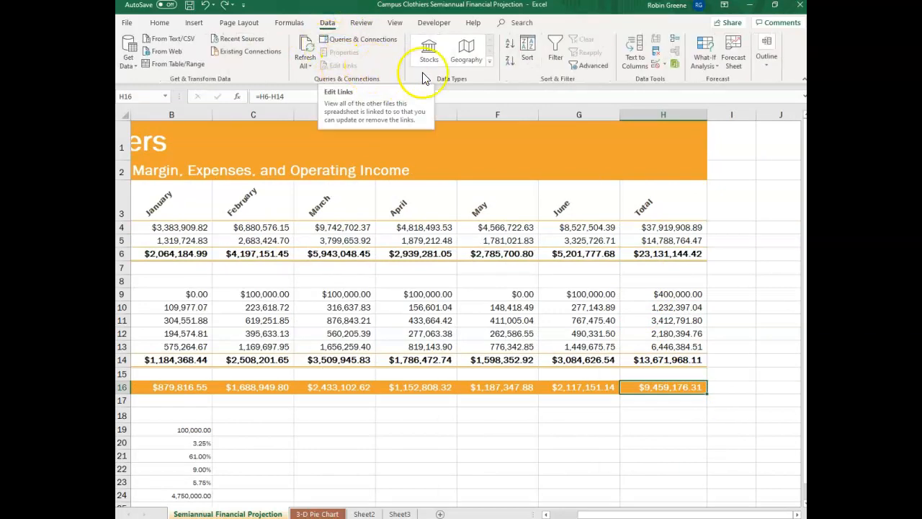
{"action": "left_click", "coordinate": [713, 67]}
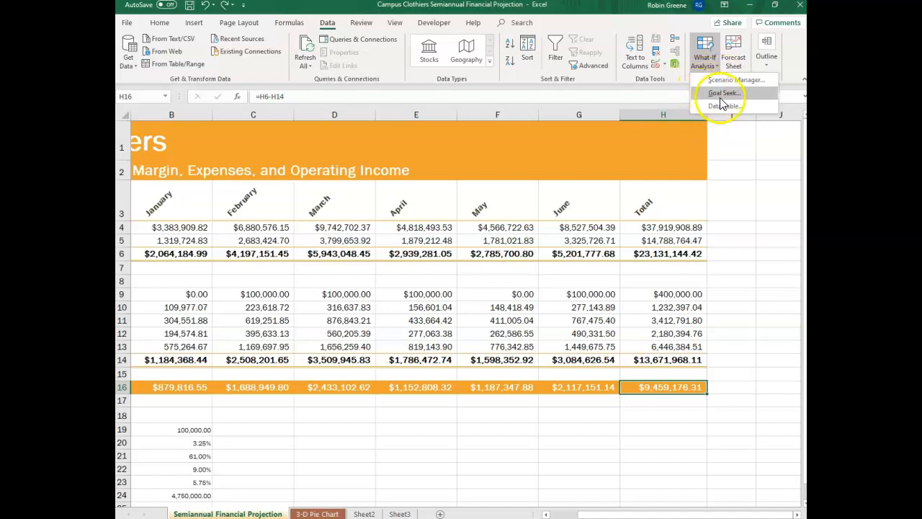
{"action": "left_click", "coordinate": [757, 93]}
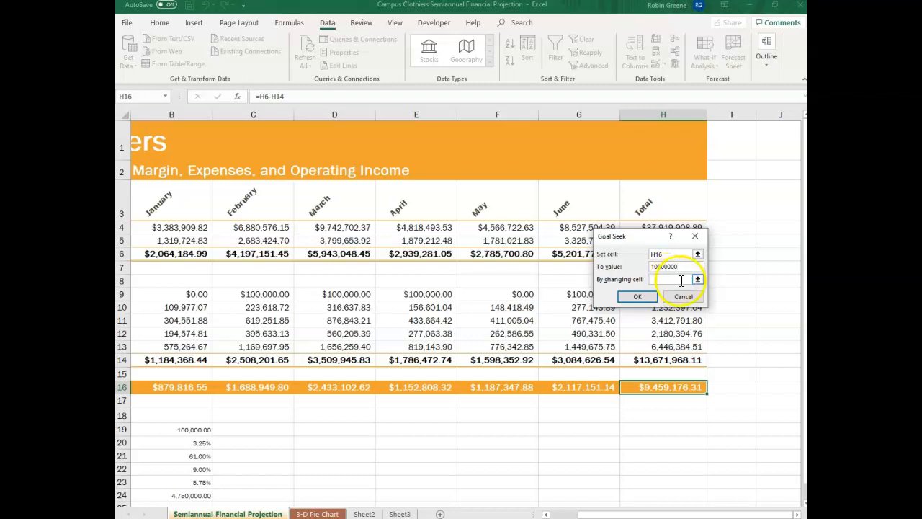
{"action": "left_click", "coordinate": [192, 456]}
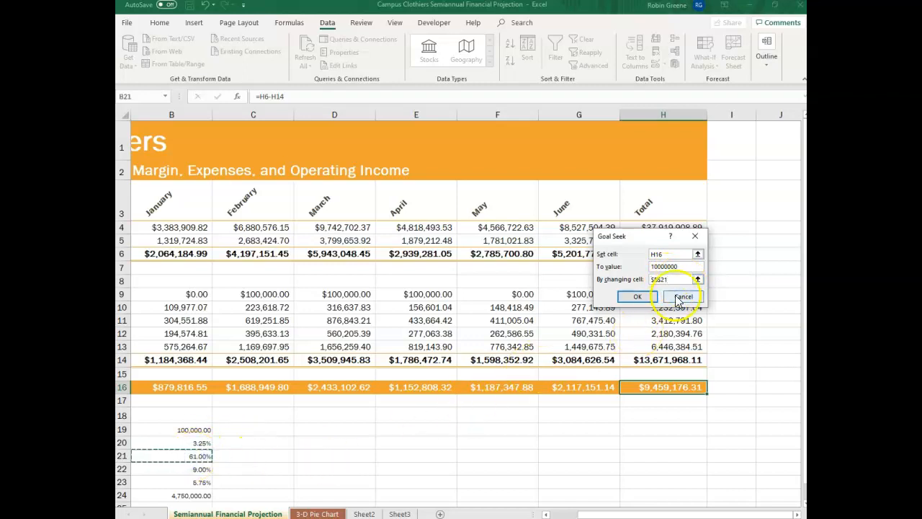
{"action": "left_click", "coordinate": [638, 297]}
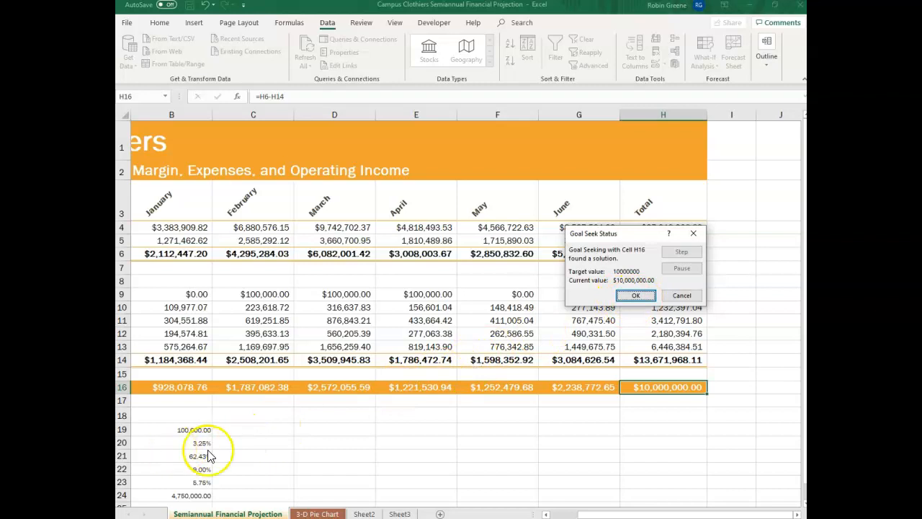
{"action": "left_click", "coordinate": [681, 296]}
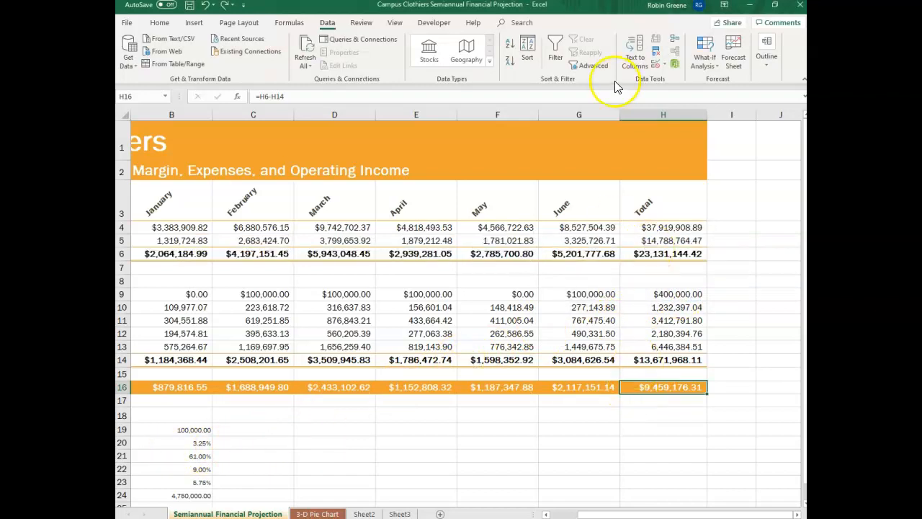
Run Goal Seek again on H16 with a target of 9000000 by changing B21, and discard the solution
{"action": "left_click", "coordinate": [705, 60]}
{"action": "left_click", "coordinate": [724, 93]}
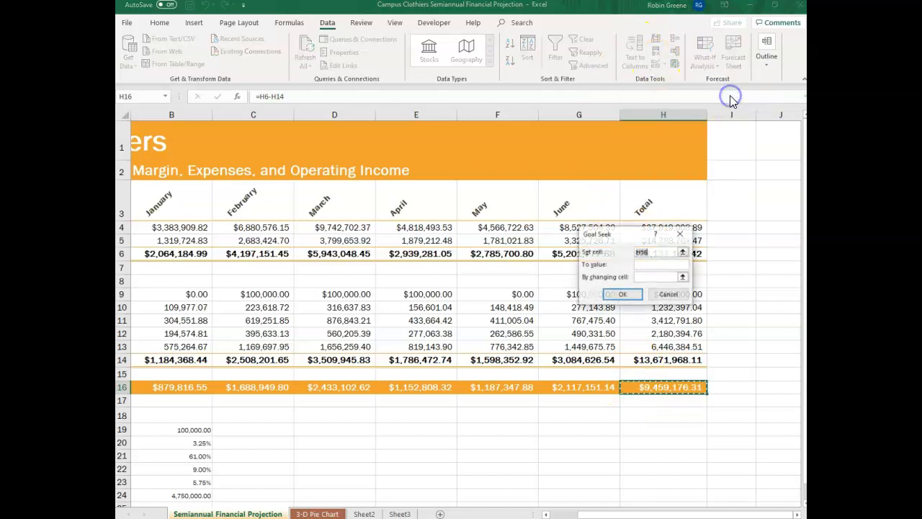
{"action": "left_click", "coordinate": [669, 265]}
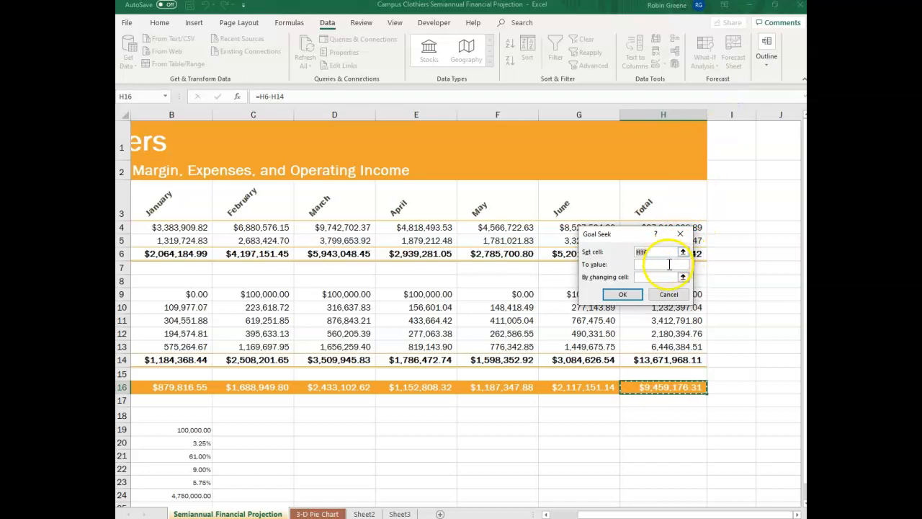
{"action": "left_click", "coordinate": [664, 265]}
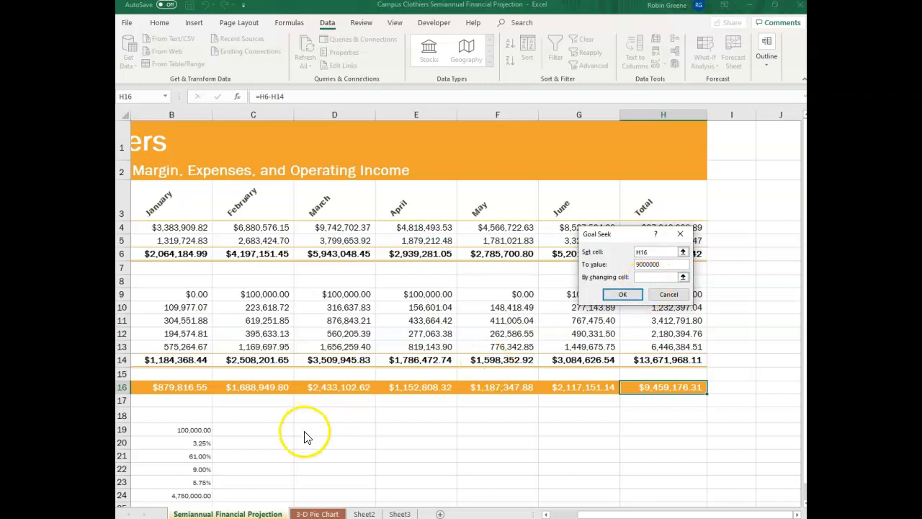
{"action": "left_click", "coordinate": [661, 279]}
{"action": "left_click", "coordinate": [176, 456]}
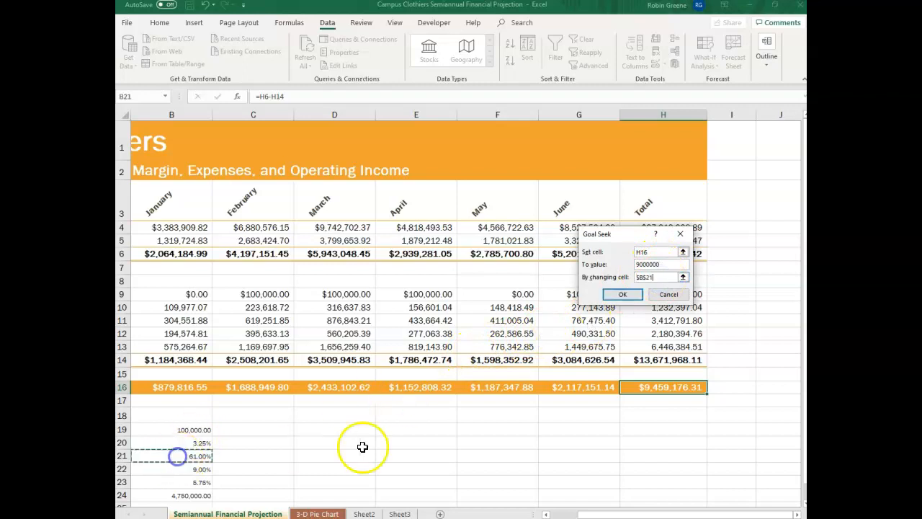
{"action": "left_click", "coordinate": [622, 294]}
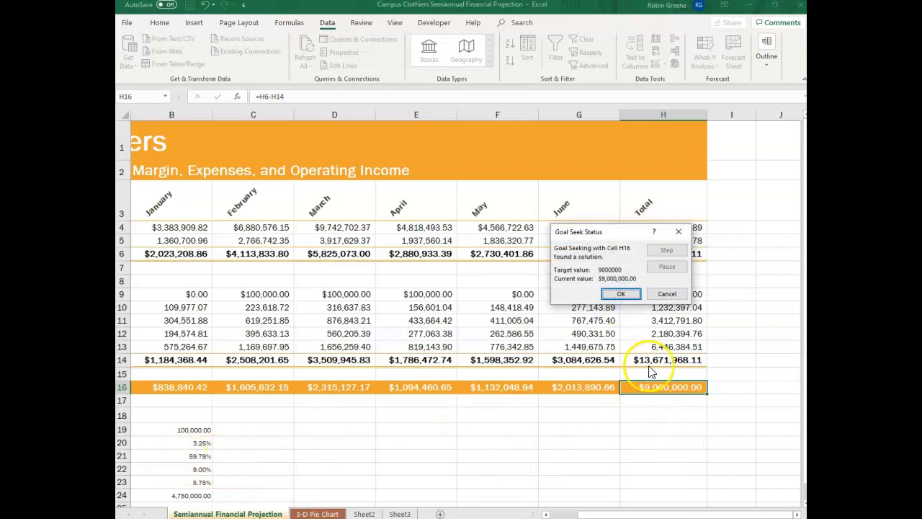
{"action": "left_click", "coordinate": [678, 232]}
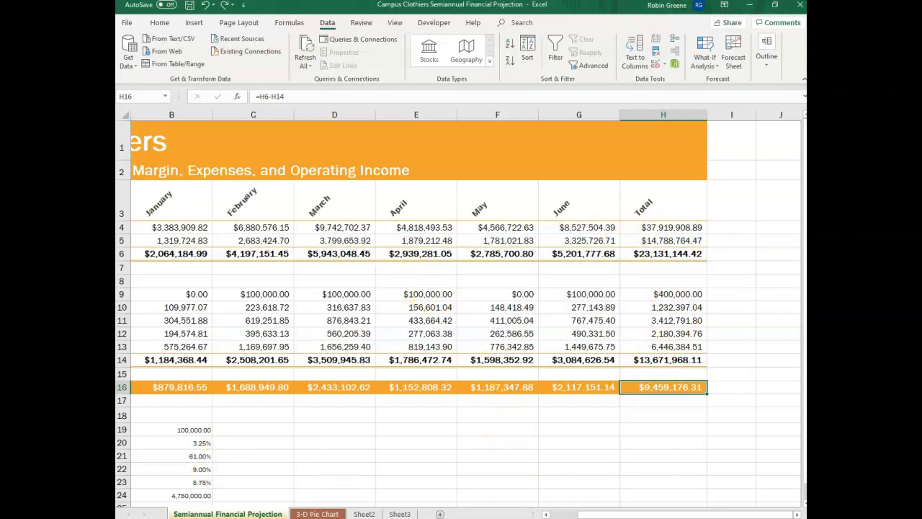
Examine the margin assumption in B21 and the January to May Cost of Goods Sold formulas in row 5 that depend on it
{"action": "left_click_drag", "start_coordinate": [613, 514], "coordinate": [558, 516]}
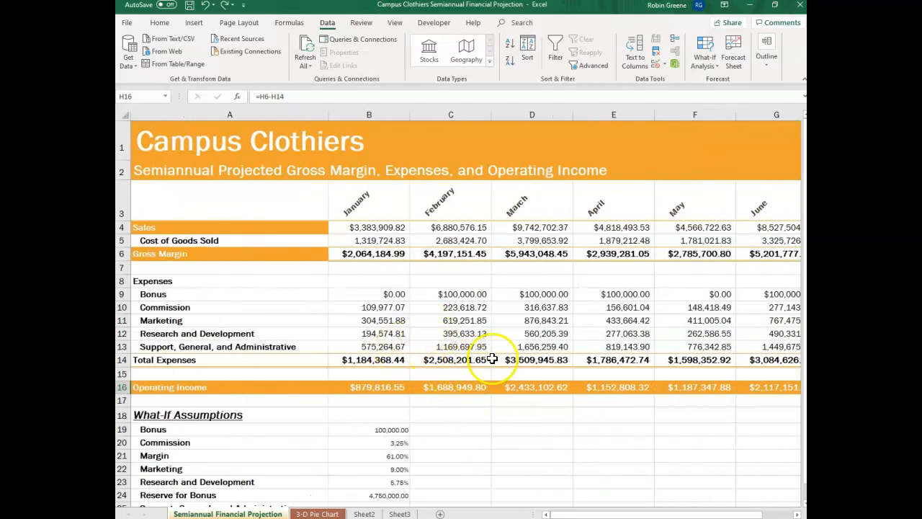
{"action": "left_click_drag", "start_coordinate": [609, 514], "coordinate": [605, 514]}
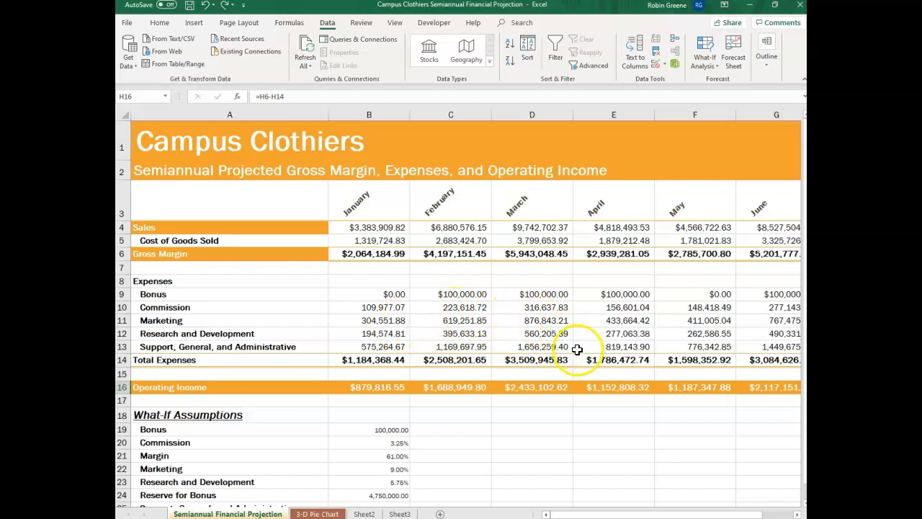
{"action": "mouse_move", "coordinate": [647, 514]}
{"action": "left_mouse_down"}
{"action": "mouse_move", "coordinate": [666, 515]}
{"action": "mouse_move", "coordinate": [646, 514]}
{"action": "left_mouse_up"}
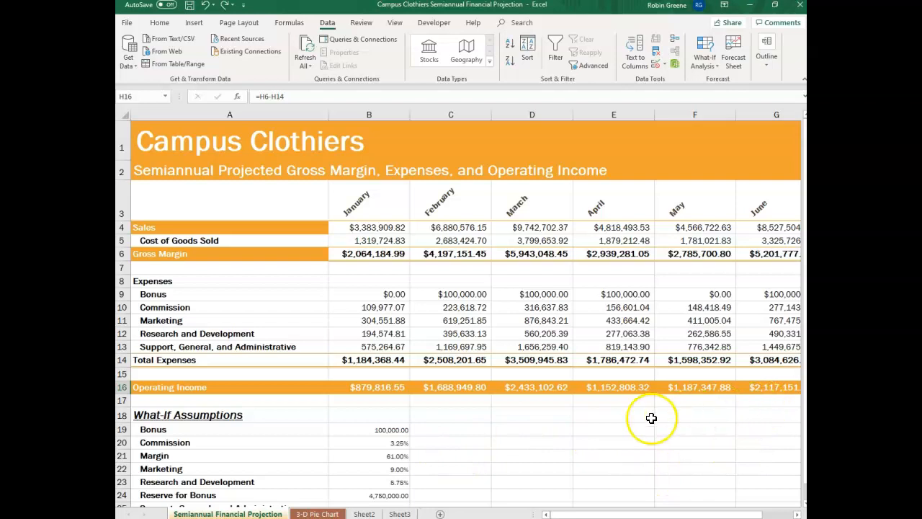
{"action": "left_click", "coordinate": [378, 458]}
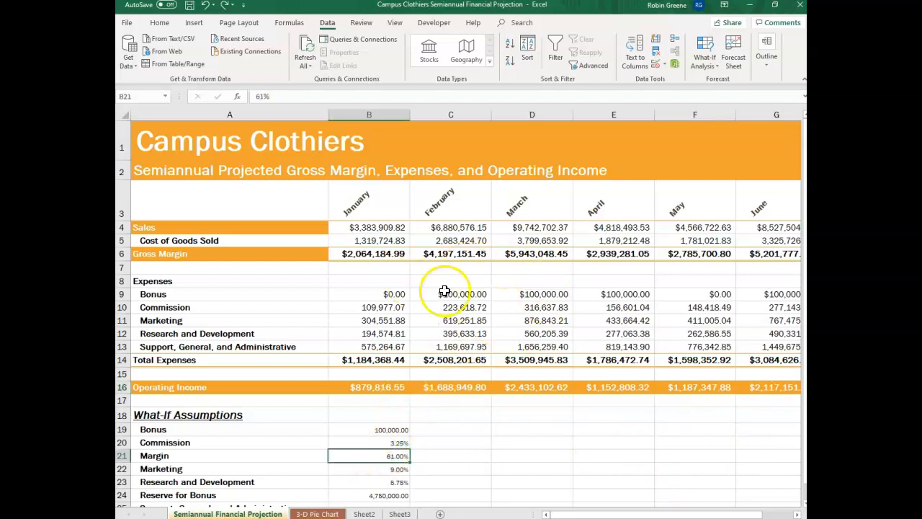
{"action": "left_click", "coordinate": [392, 239]}
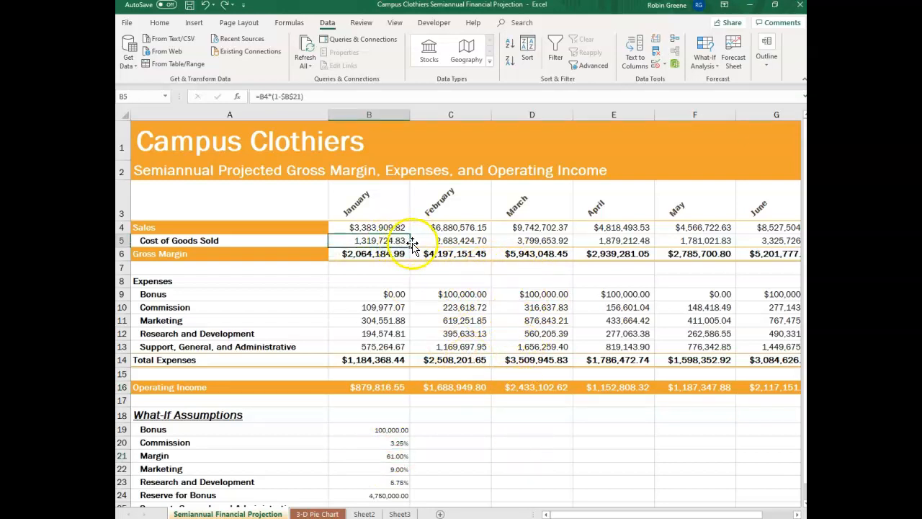
{"action": "left_click", "coordinate": [439, 241]}
{"action": "left_click", "coordinate": [534, 243]}
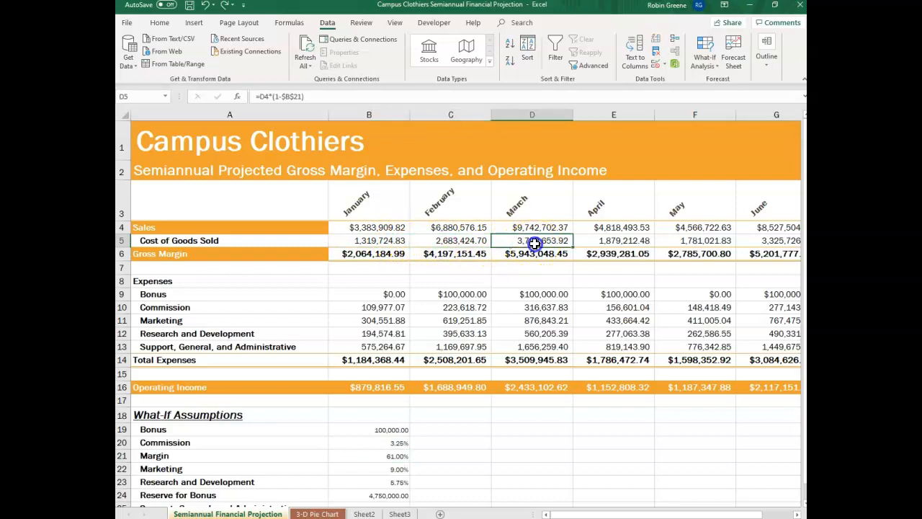
{"action": "left_click", "coordinate": [638, 243]}
{"action": "left_click", "coordinate": [700, 241]}
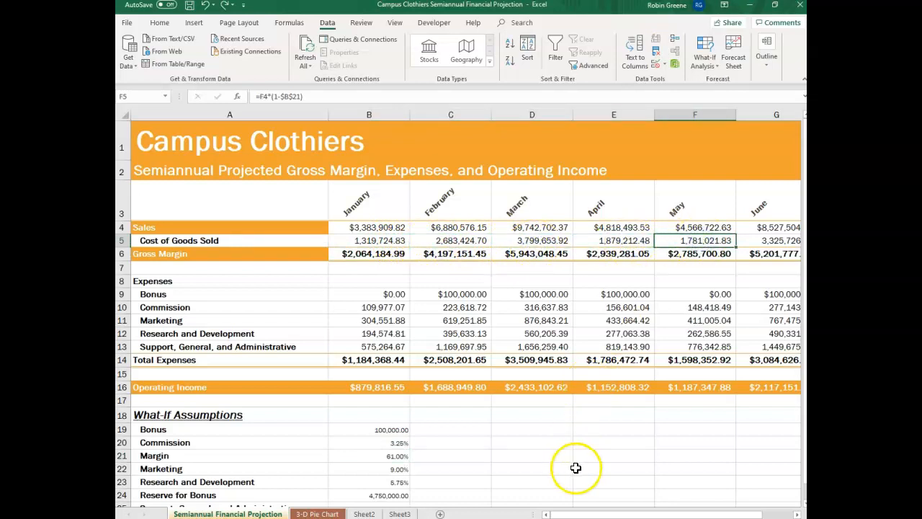